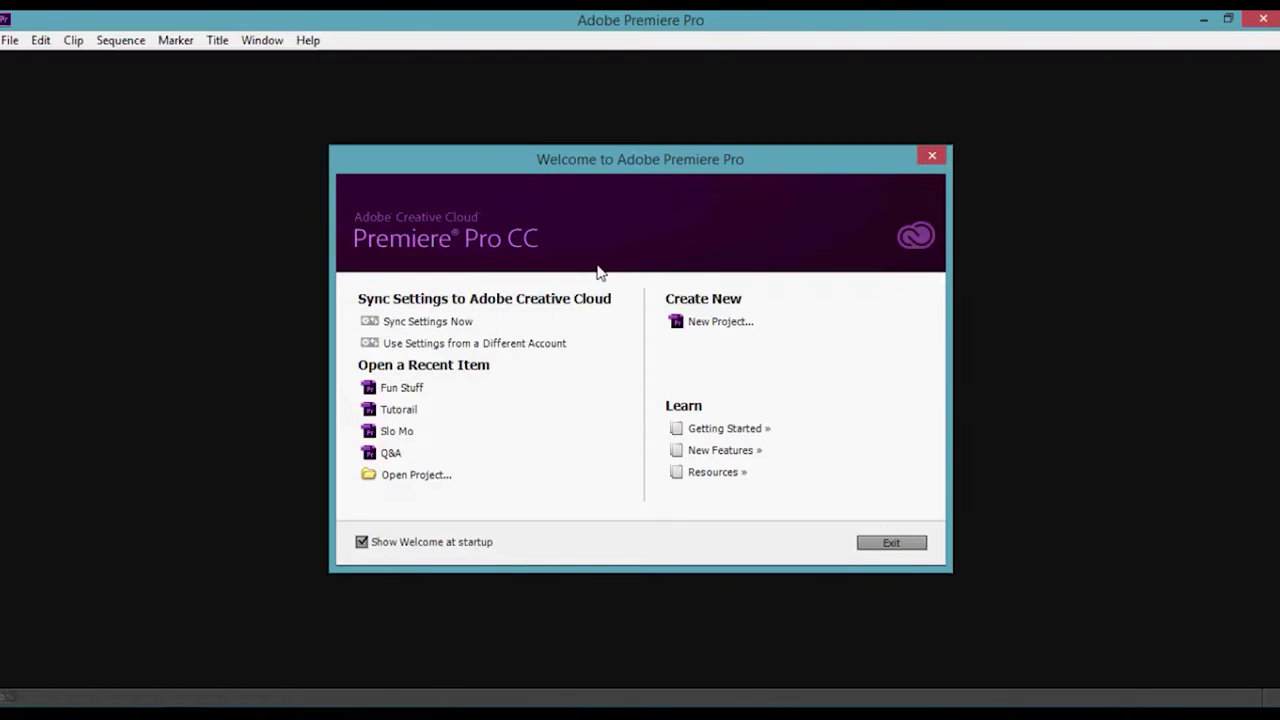
# Step: Start a new project and clear the default Untitled name so it becomes Fuun Stuff
pyautogui.click(684, 326)
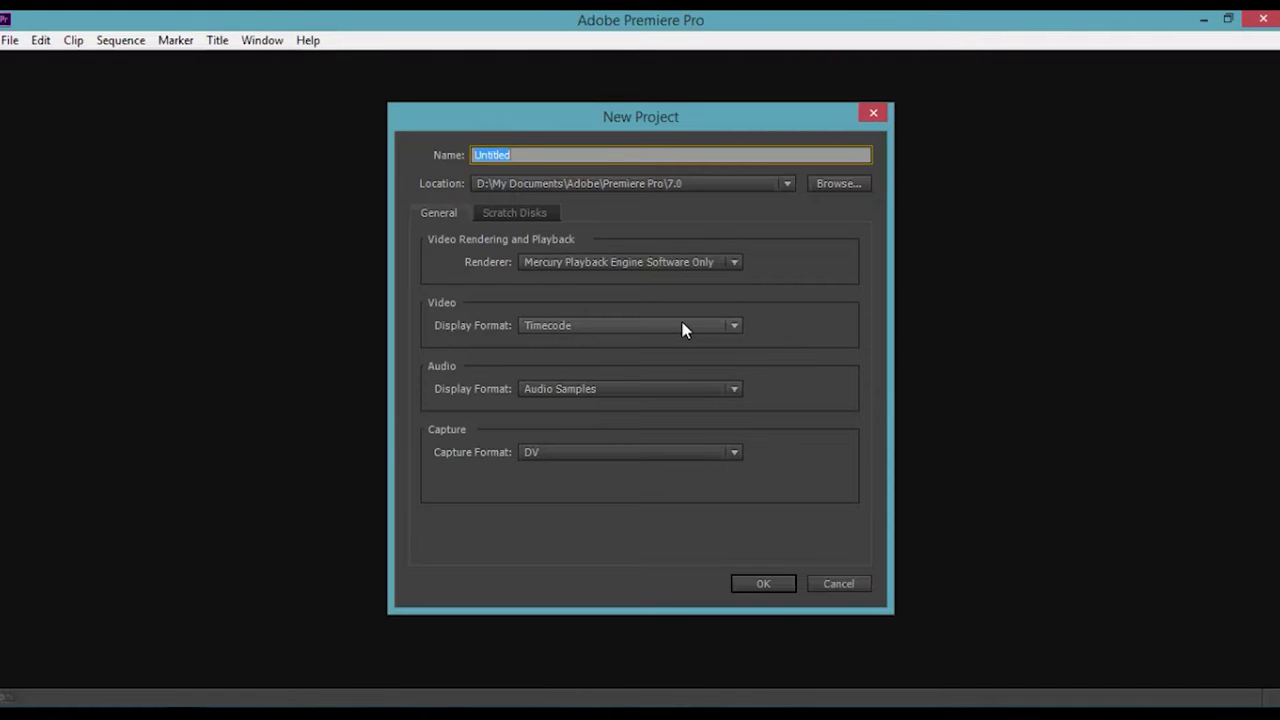
pyautogui.press('BackSpace')
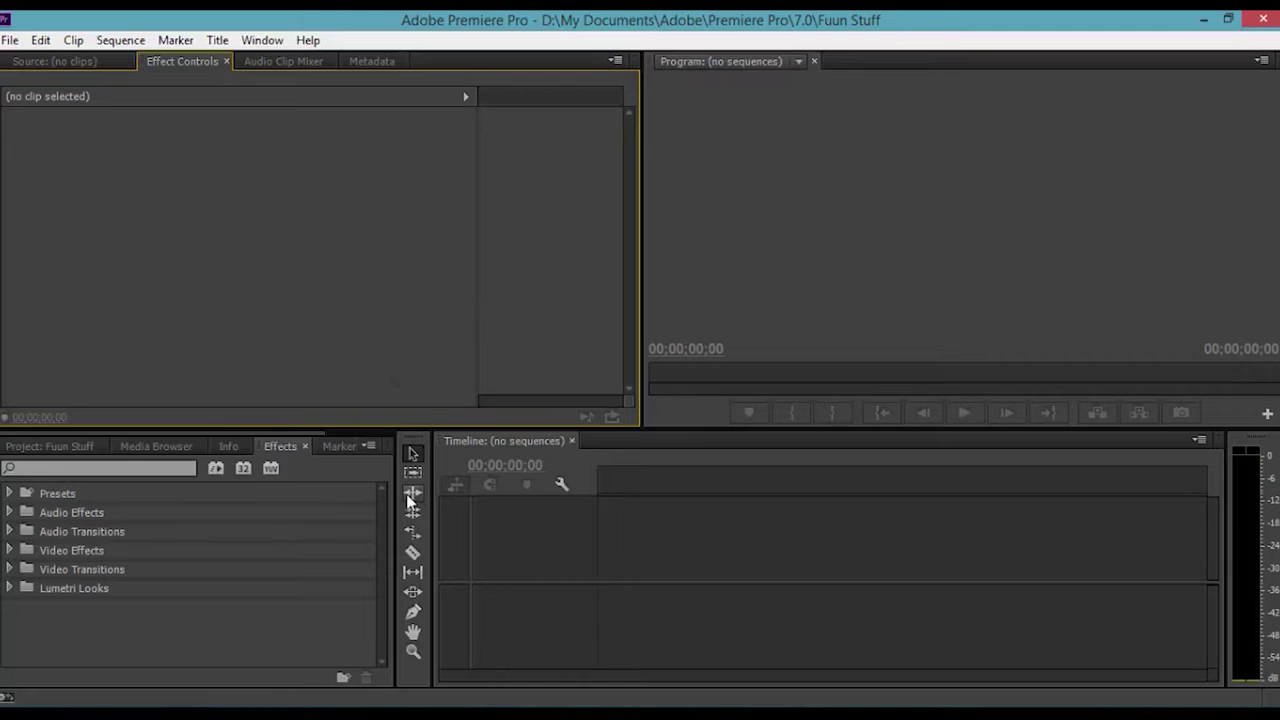
# Step: Start a new sequence from File > New and choose the DSLR 1080p24 preset
pyautogui.click(9, 40)
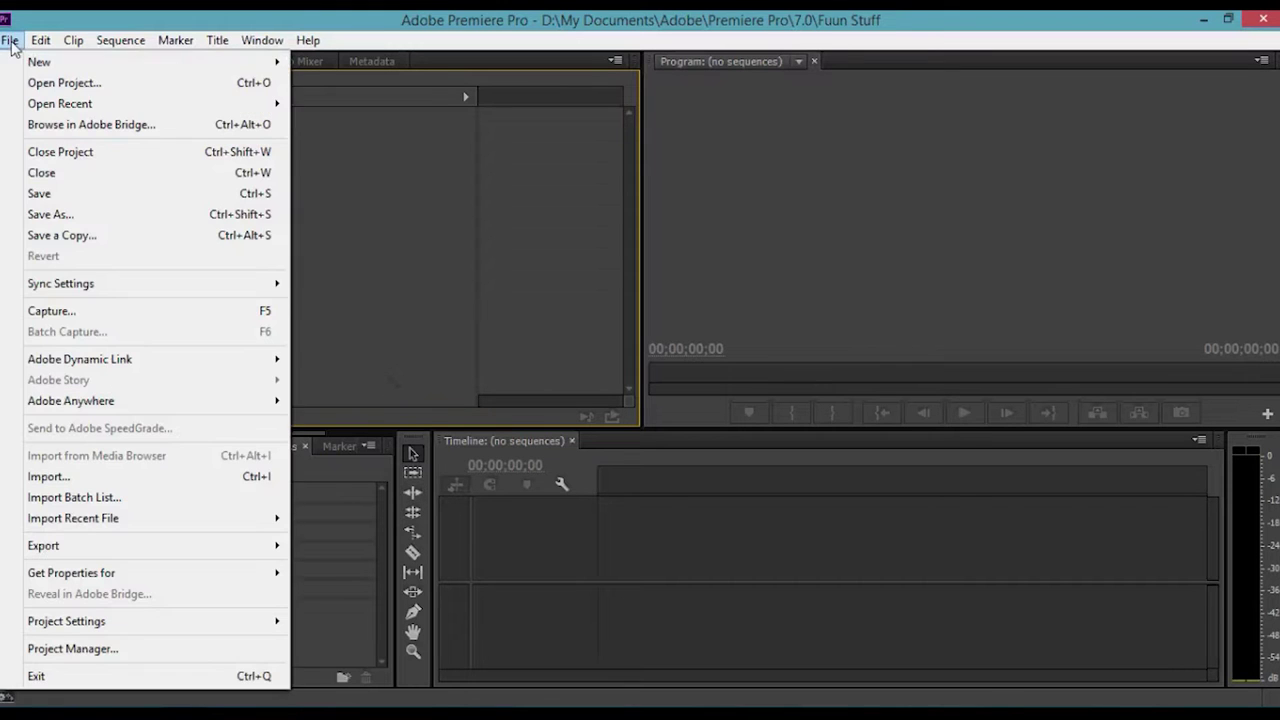
pyautogui.moveTo(150, 72)
pyautogui.click(322, 84)
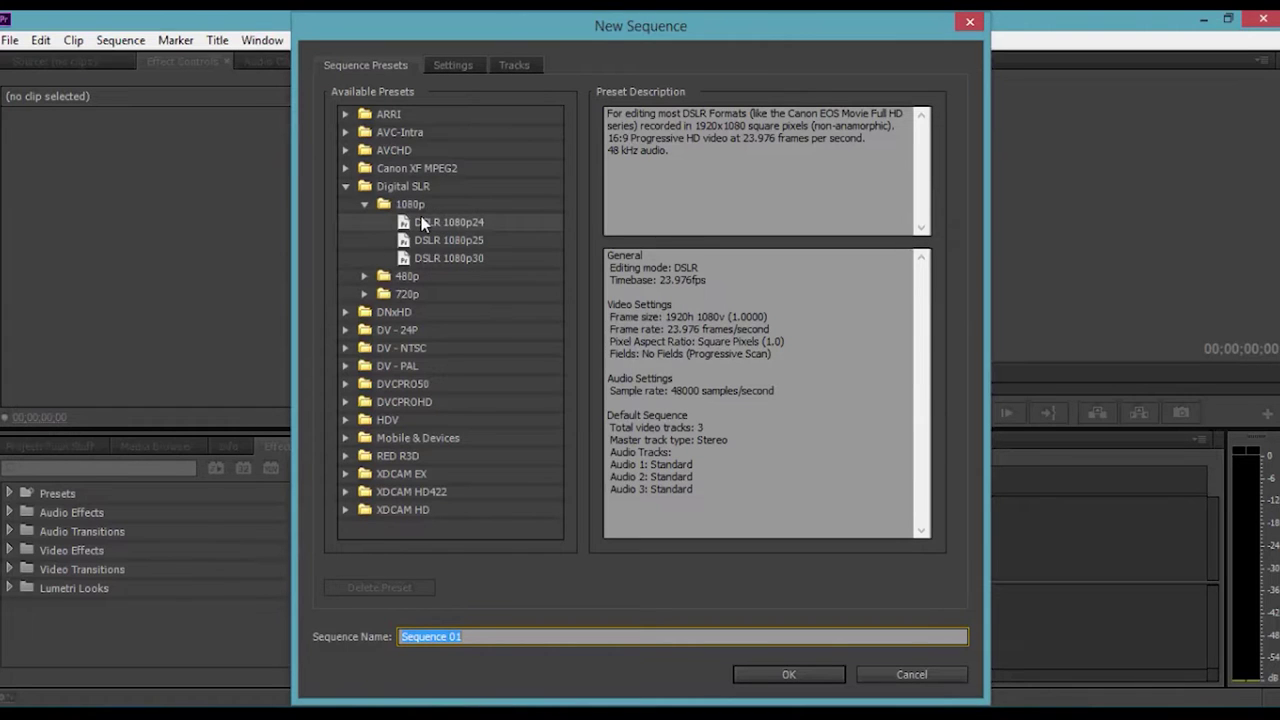
pyautogui.click(477, 222)
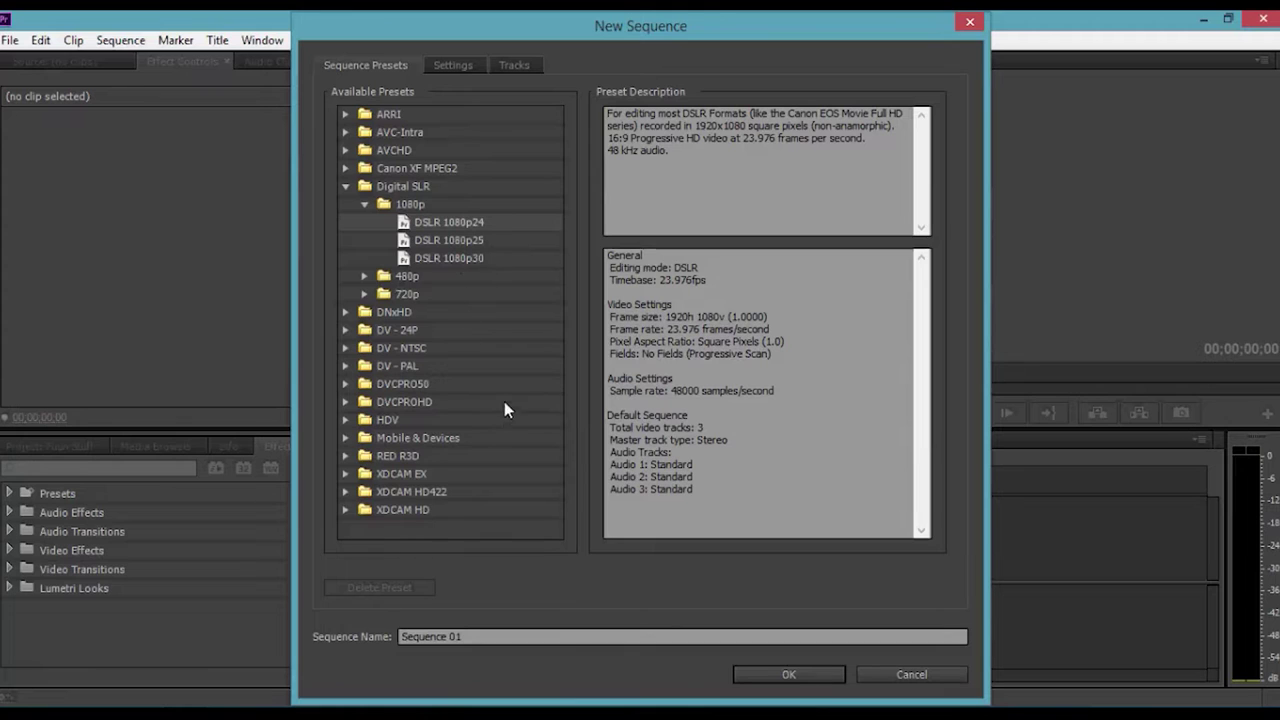
# Step: Browse the RED R3D 5K and DV - NTSC preset groups, then collapse them again
pyautogui.click(346, 456)
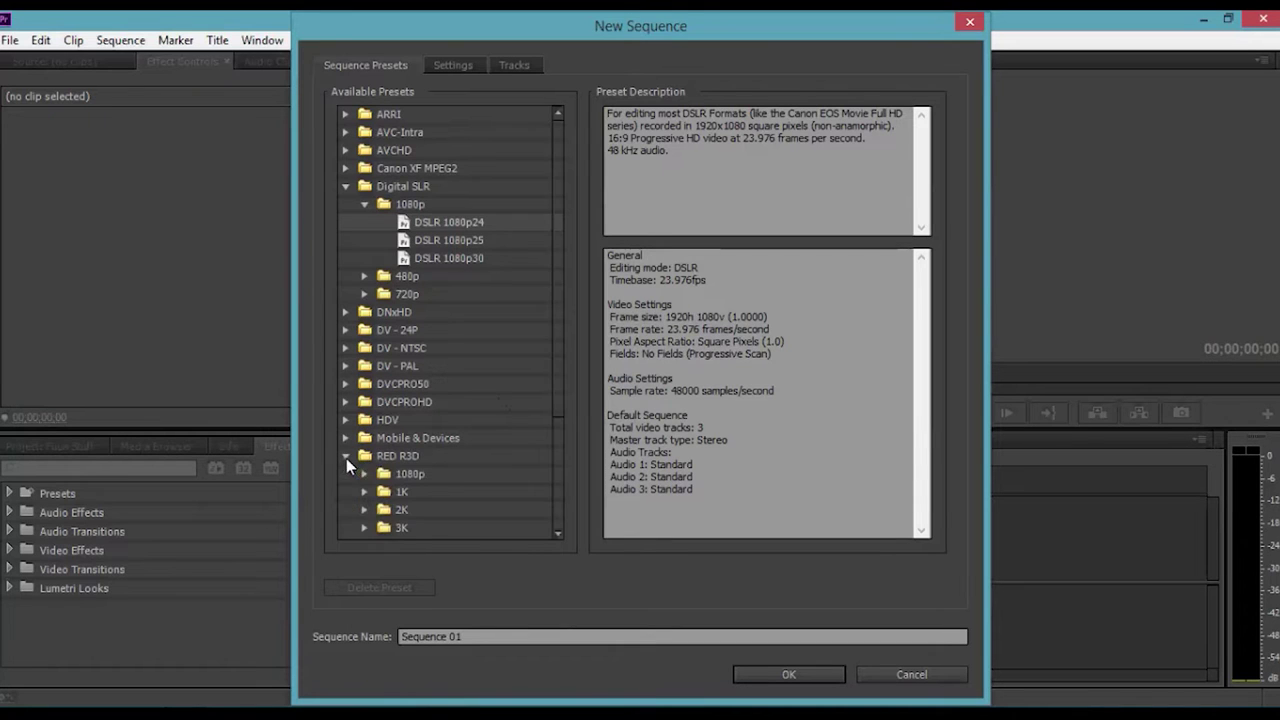
pyautogui.scroll(-3, 558, 415)
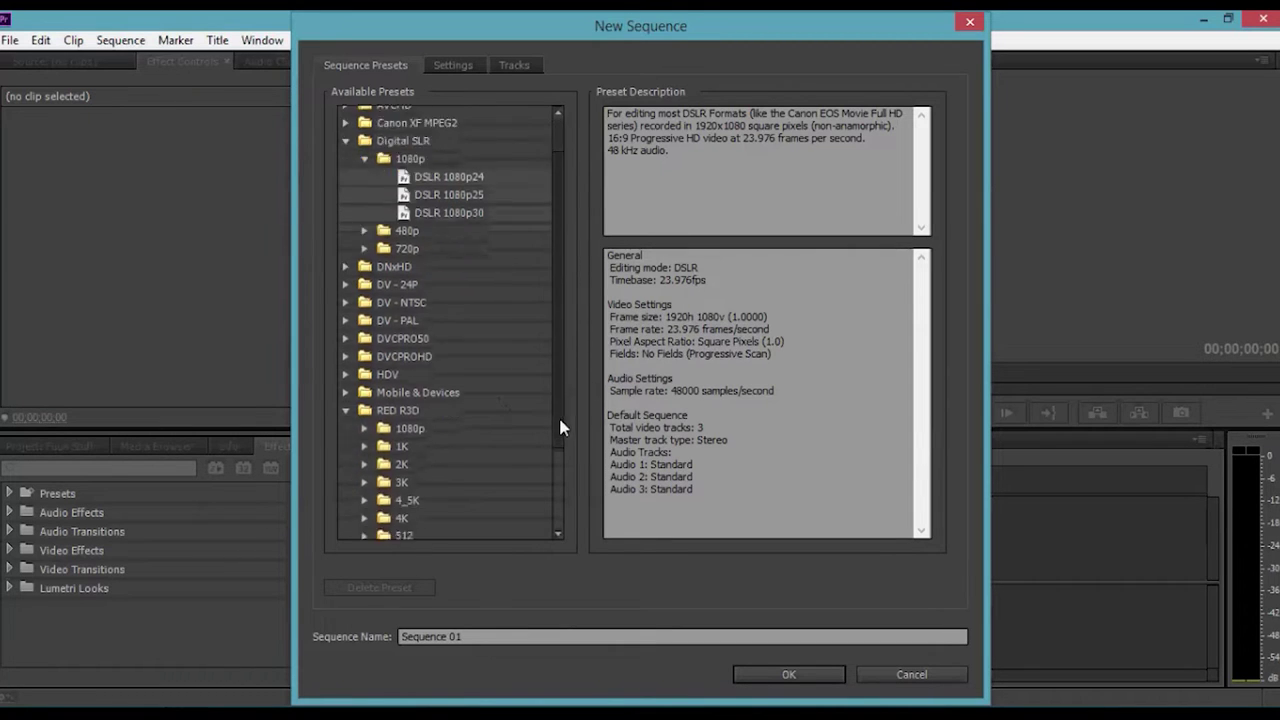
pyautogui.scroll(-1, 550, 460)
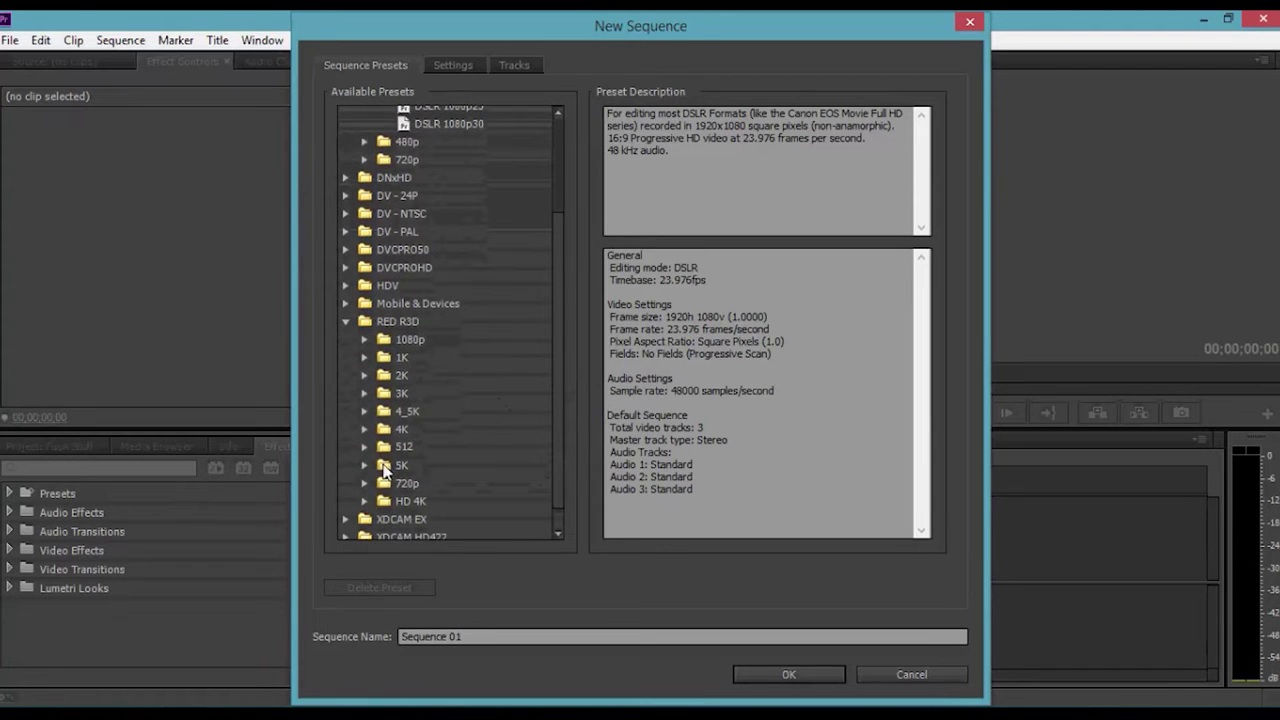
pyautogui.click(366, 466)
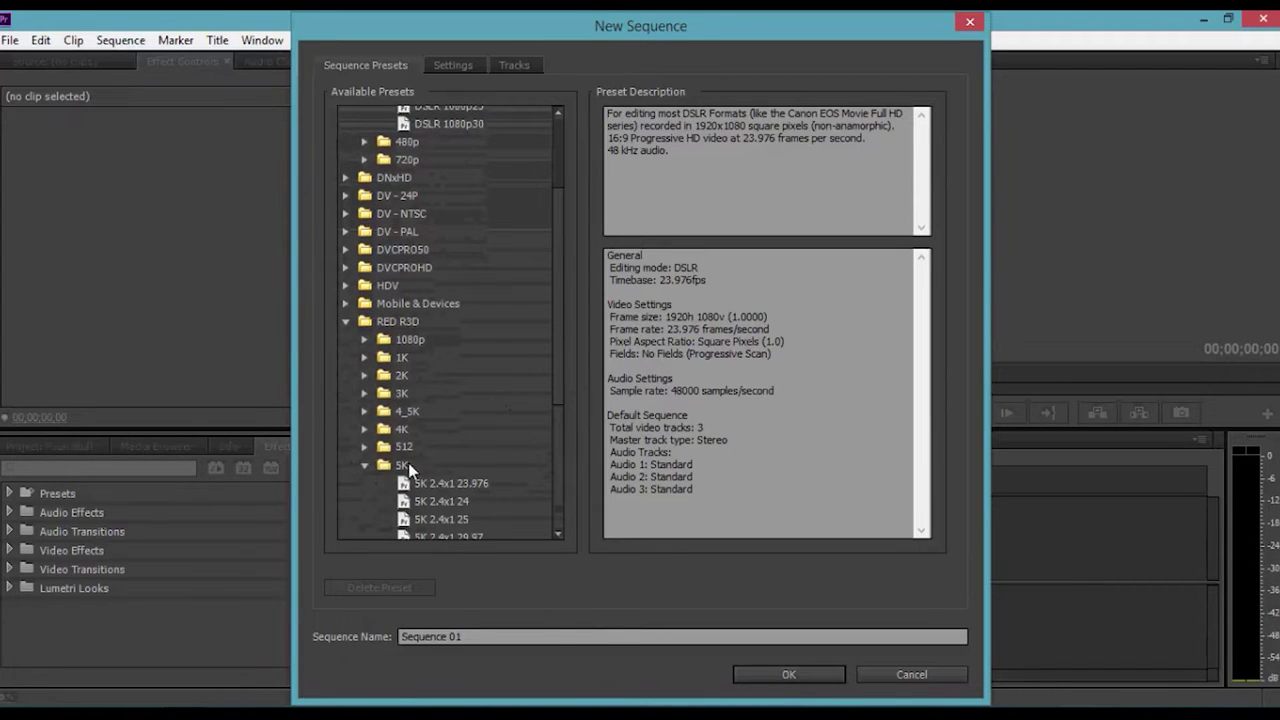
pyautogui.click(365, 466)
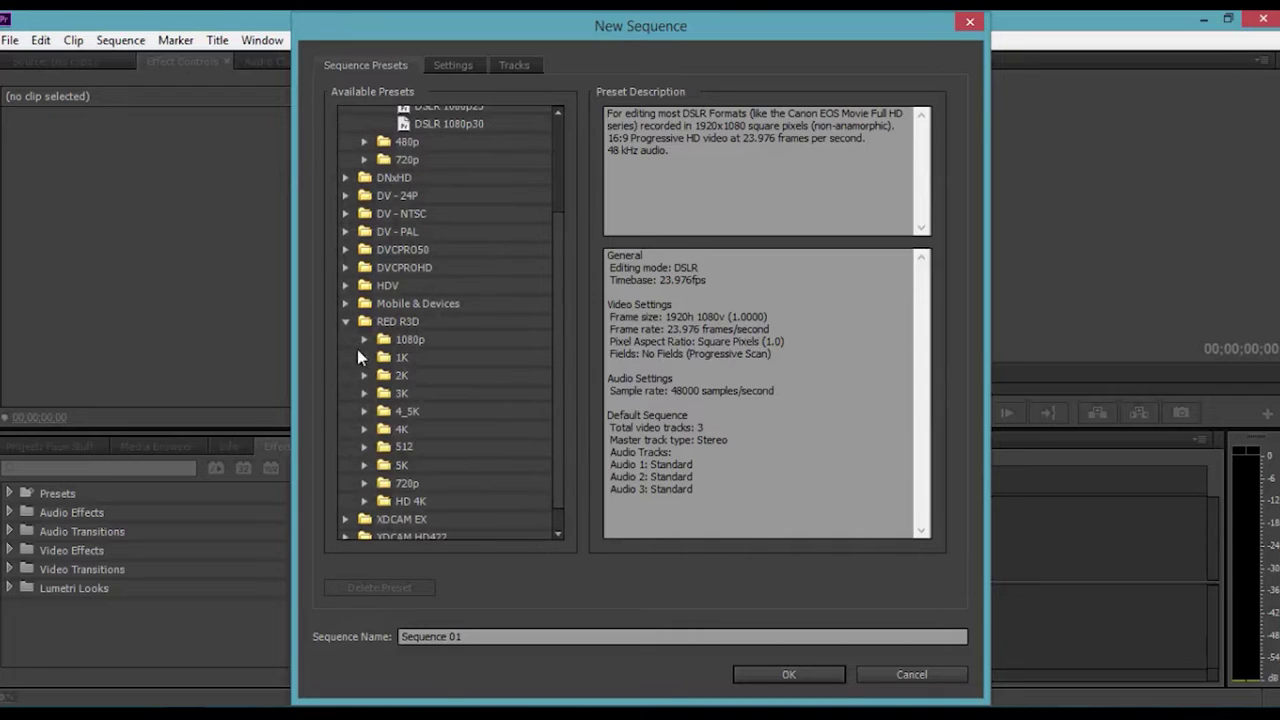
pyautogui.click(347, 323)
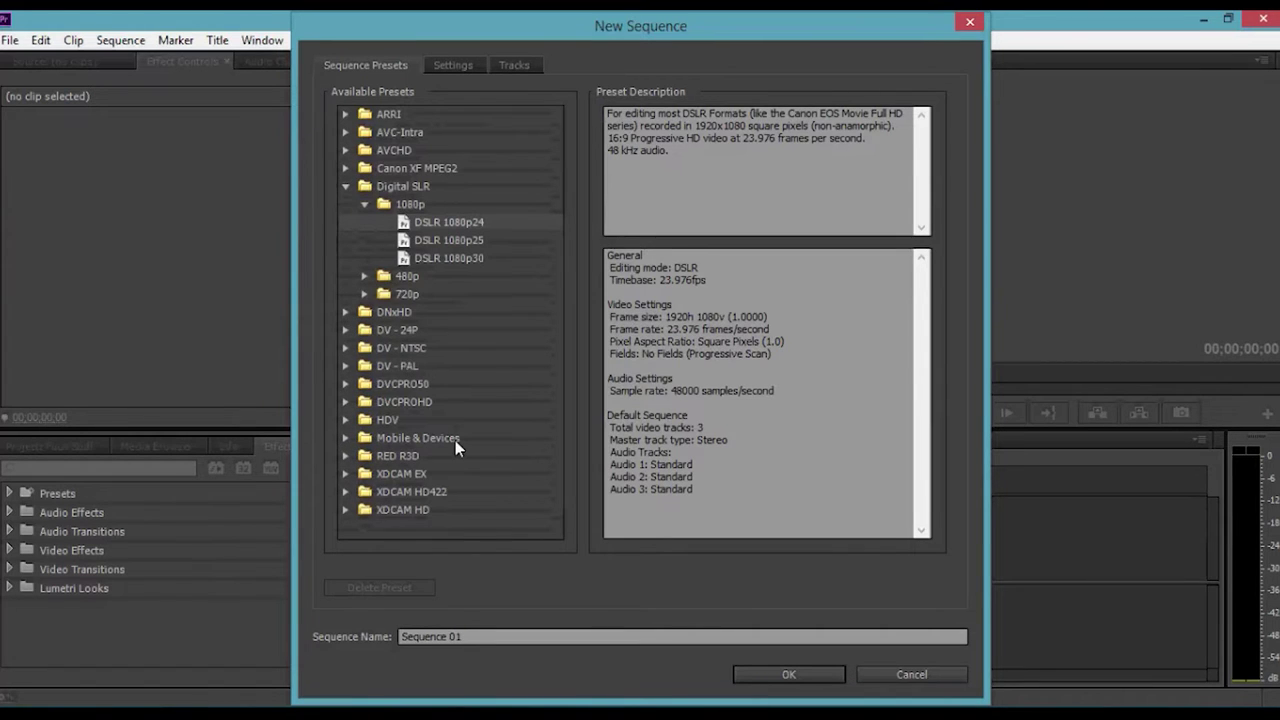
pyautogui.click(346, 349)
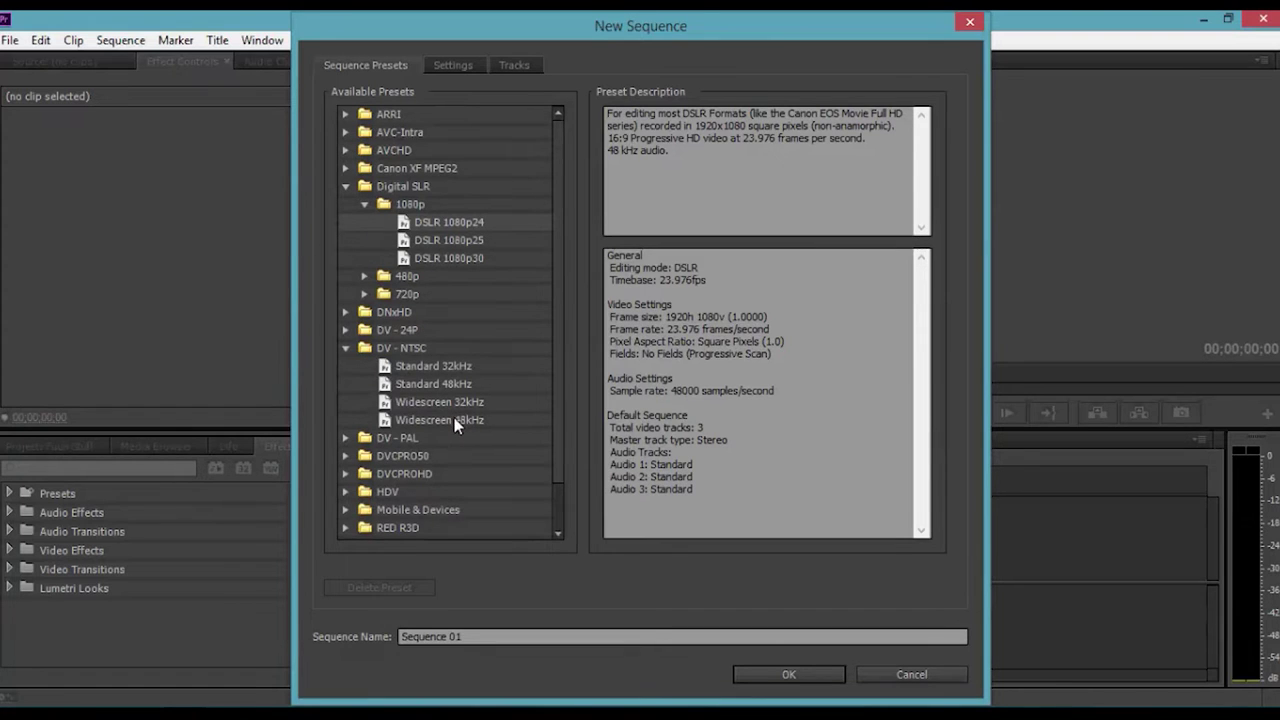
pyautogui.click(345, 348)
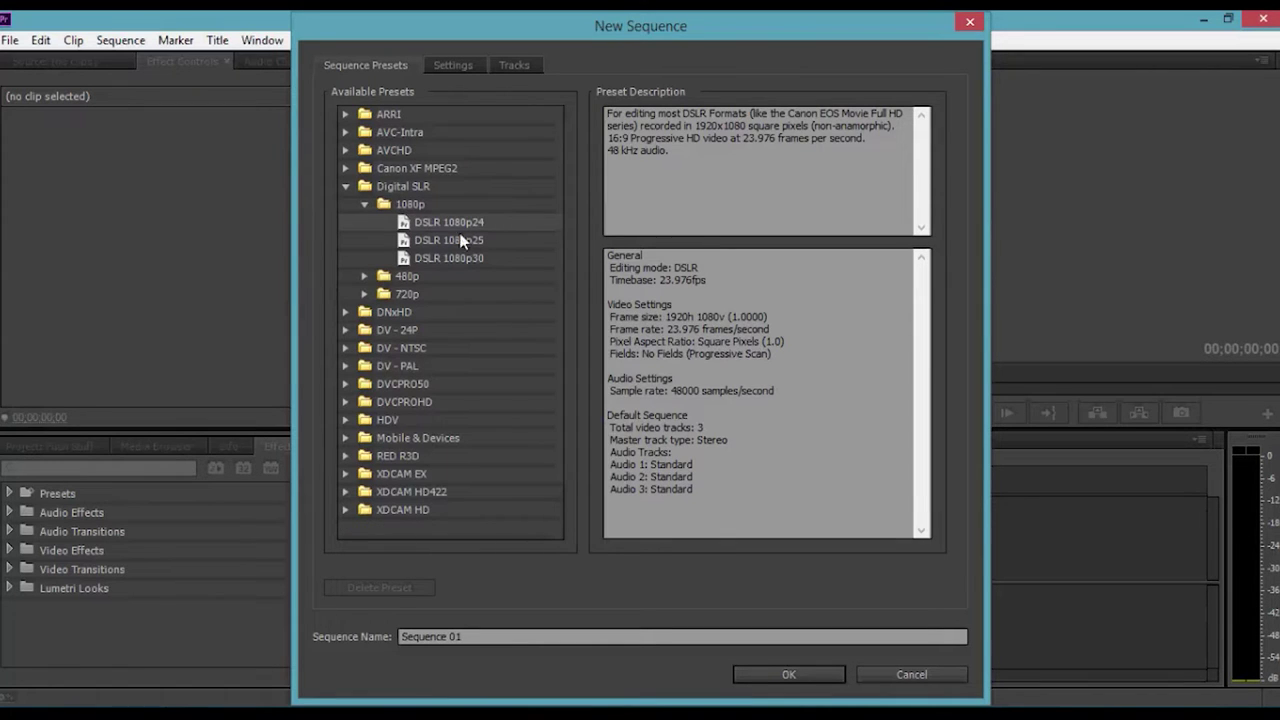
# Step: Review the DSLR 1080p24 settings (1920x1080, 23.976 fps) and create Sequence 01
pyautogui.click(455, 64)
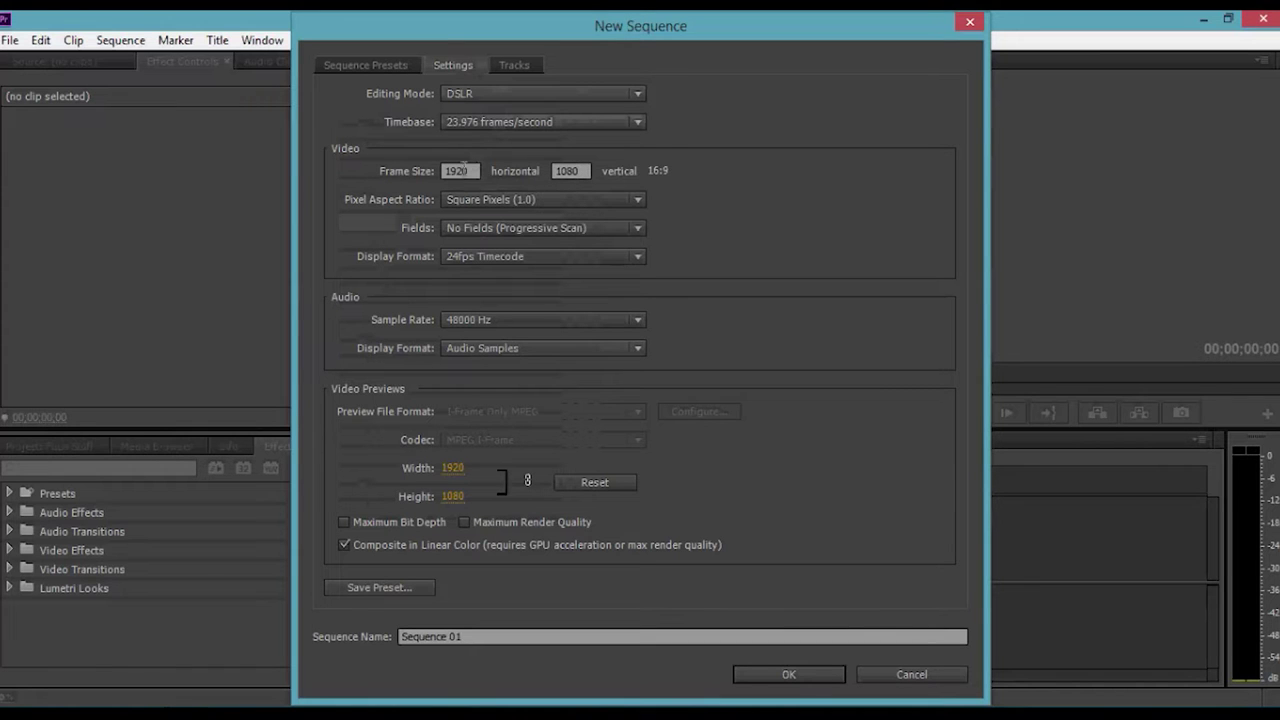
pyautogui.click(368, 65)
pyautogui.click(766, 675)
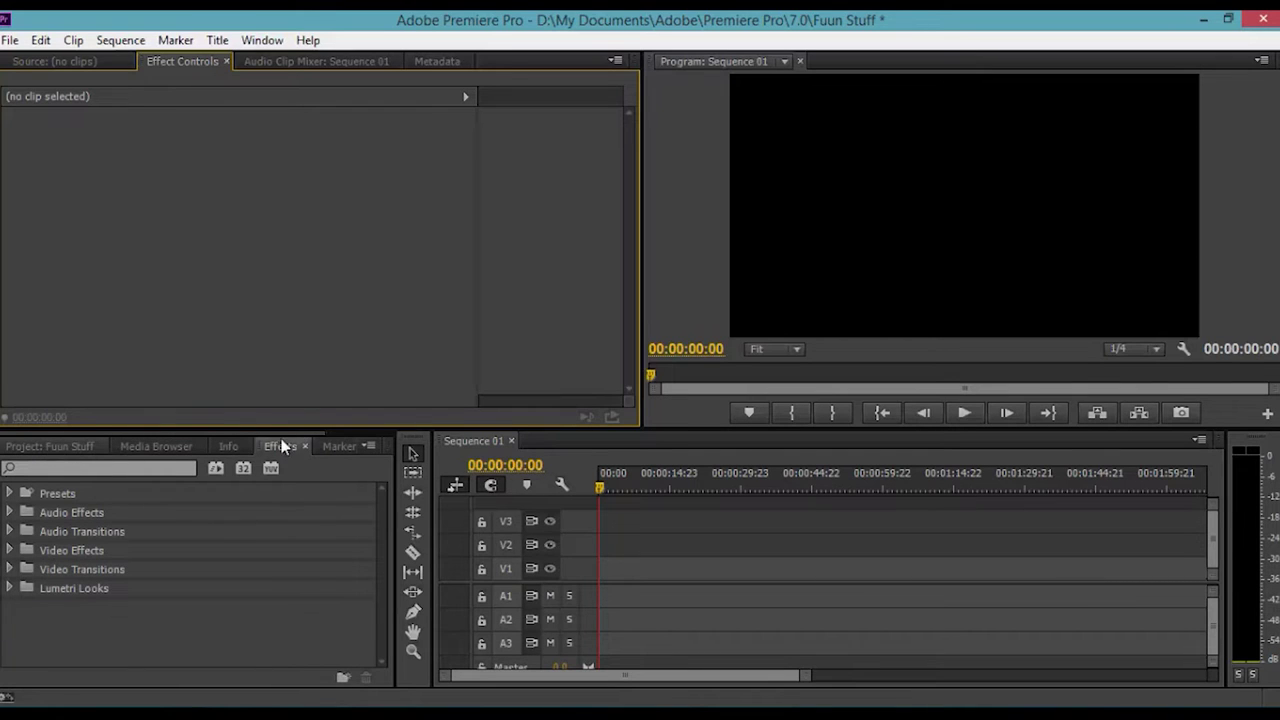
# Step: Show the Fuun Stuff project bin and bring up its context menu for importing media
pyautogui.click(60, 446)
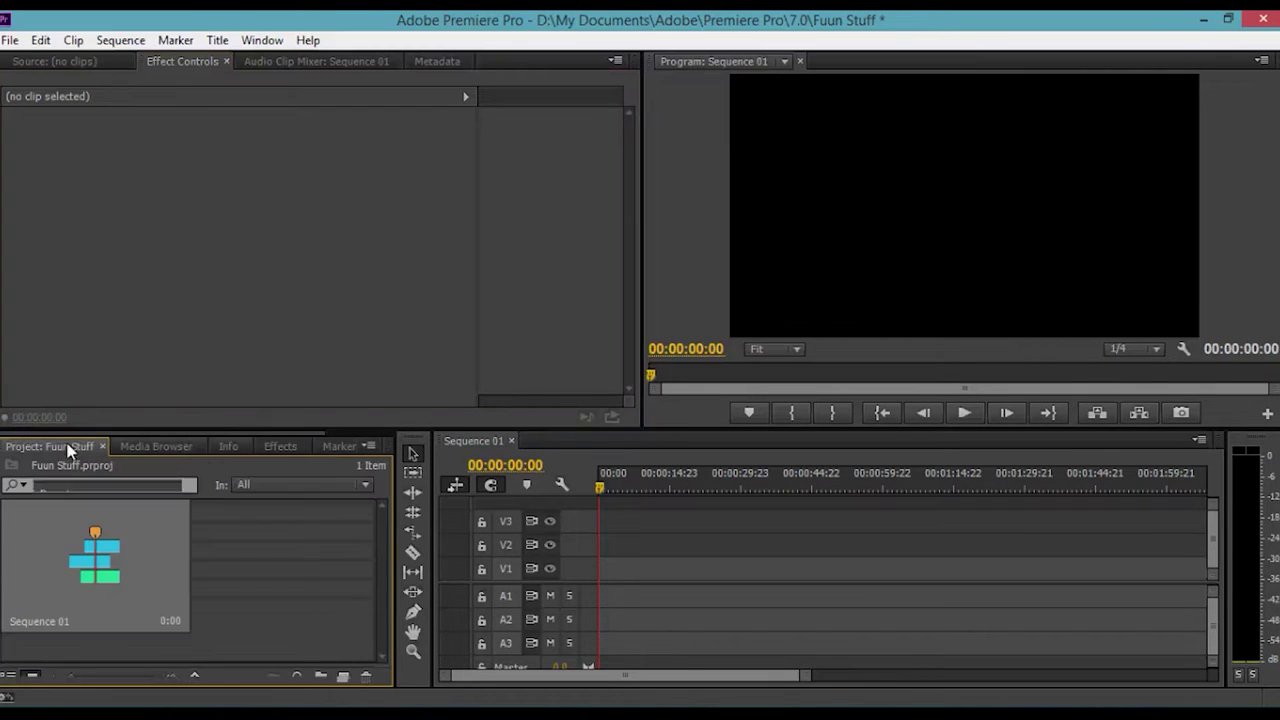
pyautogui.rightClick(257, 543)
# Step: Import _DSC5689.MOV from the Desktop and place it at the start of Sequence 01's V1 track
pyautogui.click(328, 630)
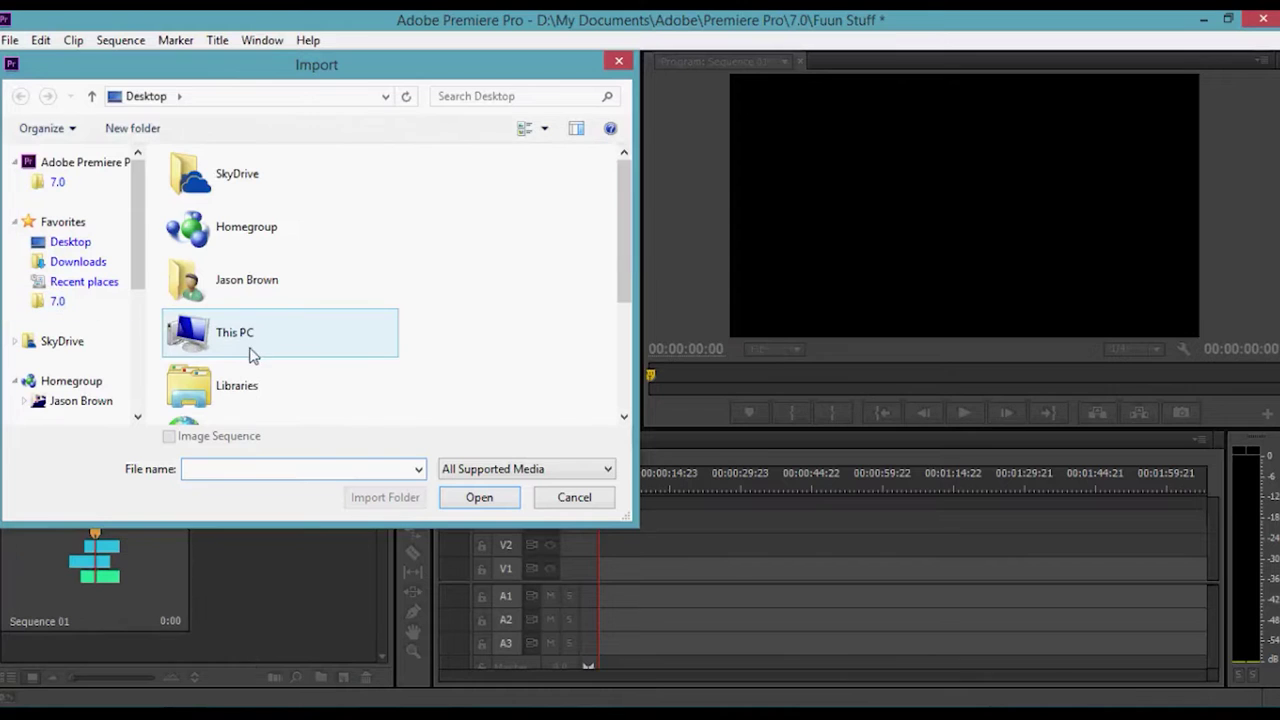
pyautogui.moveTo(623, 255); pyautogui.dragTo(620, 354)
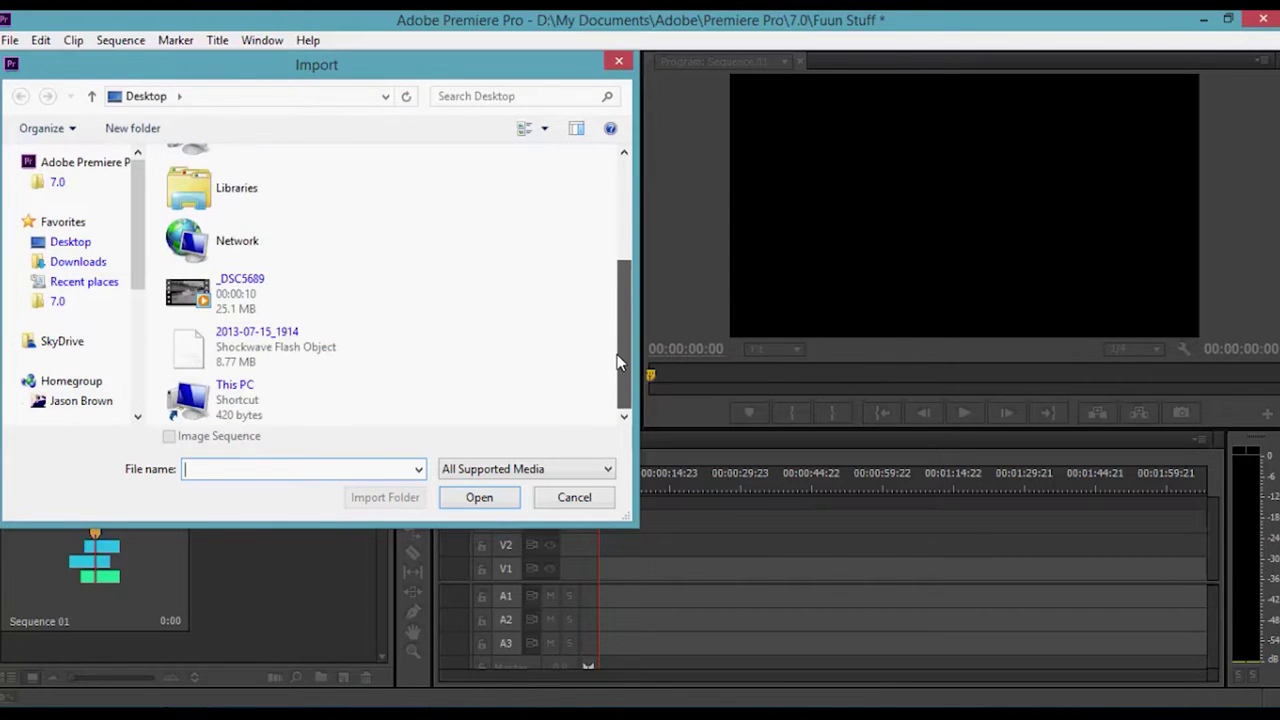
pyautogui.doubleClick(268, 302)
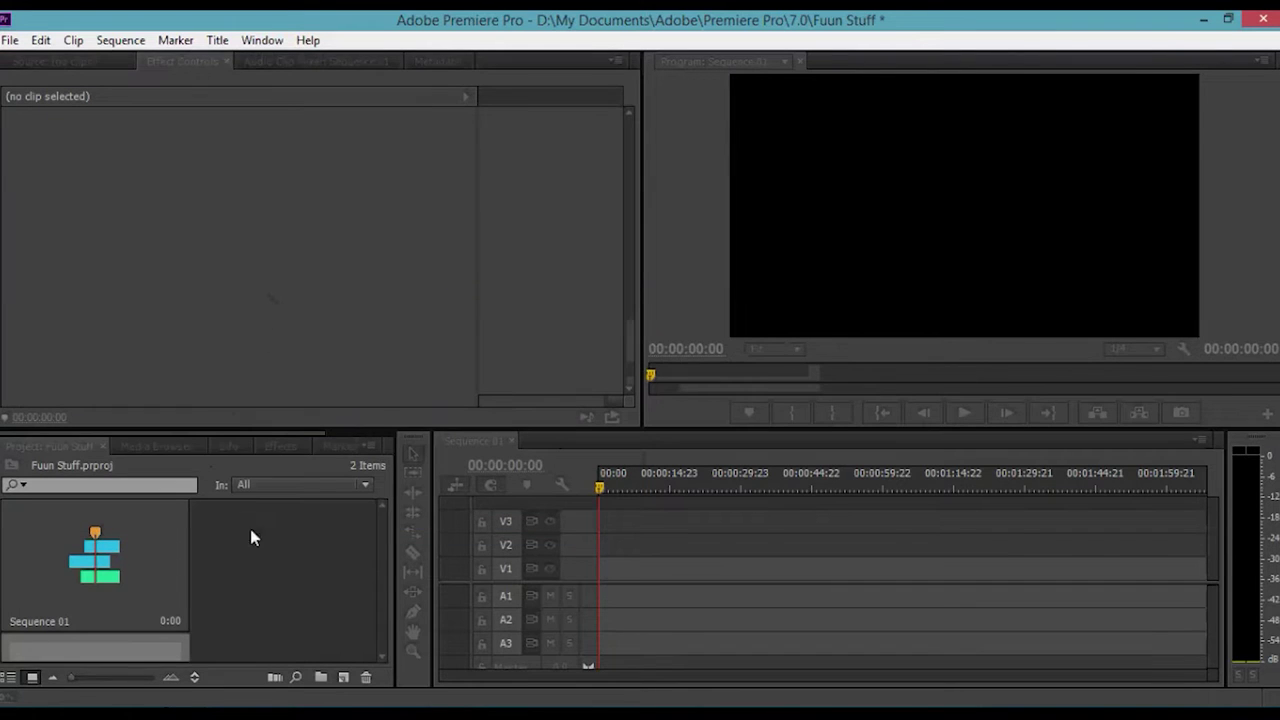
pyautogui.moveTo(255, 557); pyautogui.dragTo(572, 578)
pyautogui.click(641, 567)
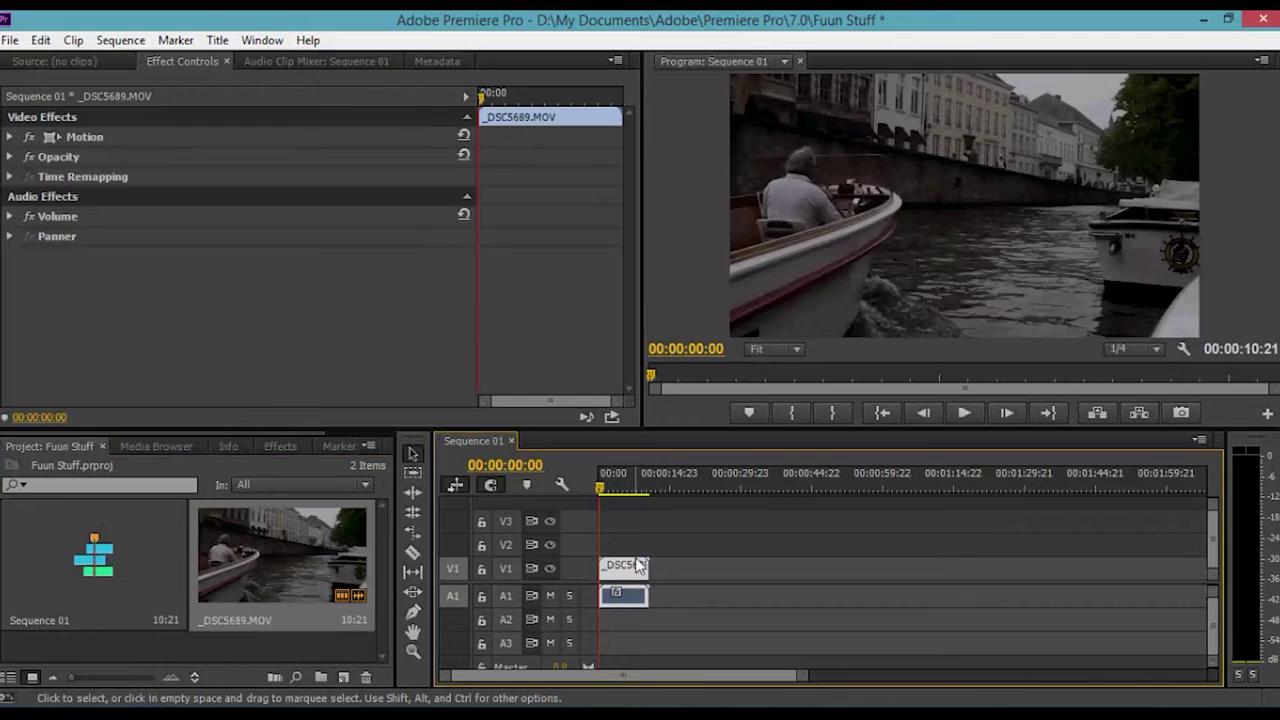
pyautogui.press('=')
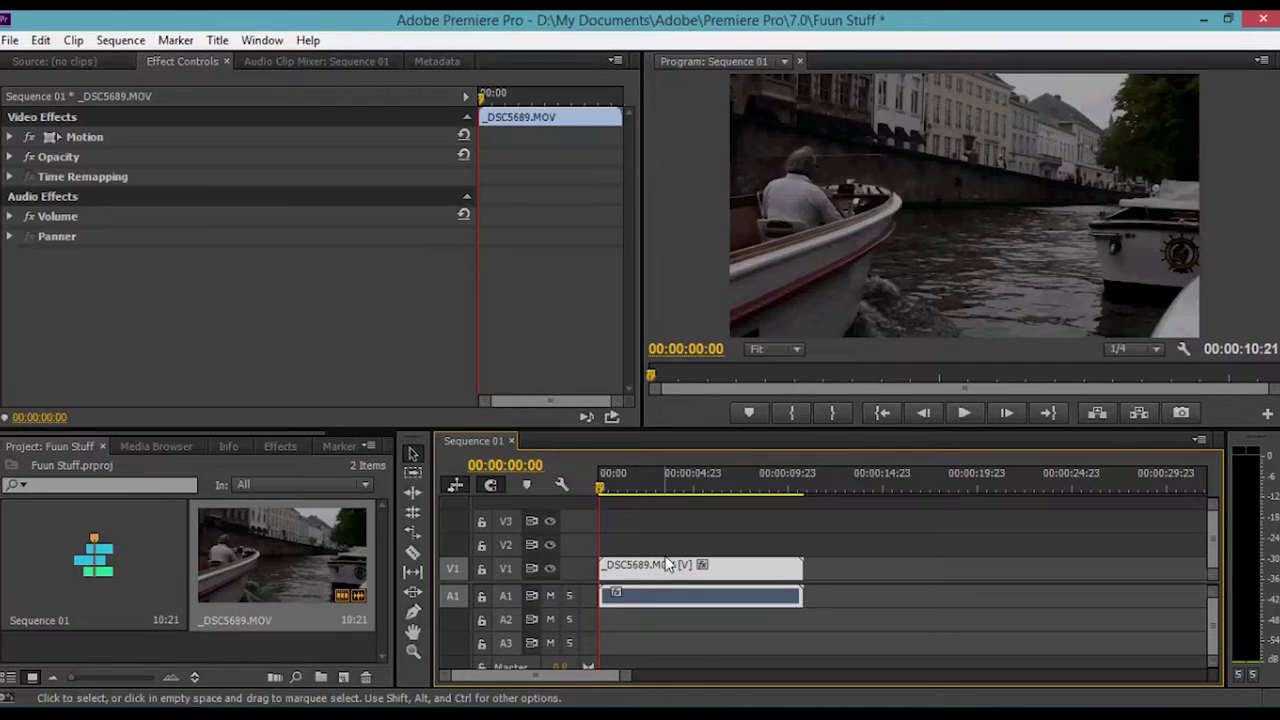
pyautogui.press('-')
pyautogui.press('-')
pyautogui.press('-')
pyautogui.press('=')
pyautogui.press('=')
pyautogui.press('=')
pyautogui.press('=')
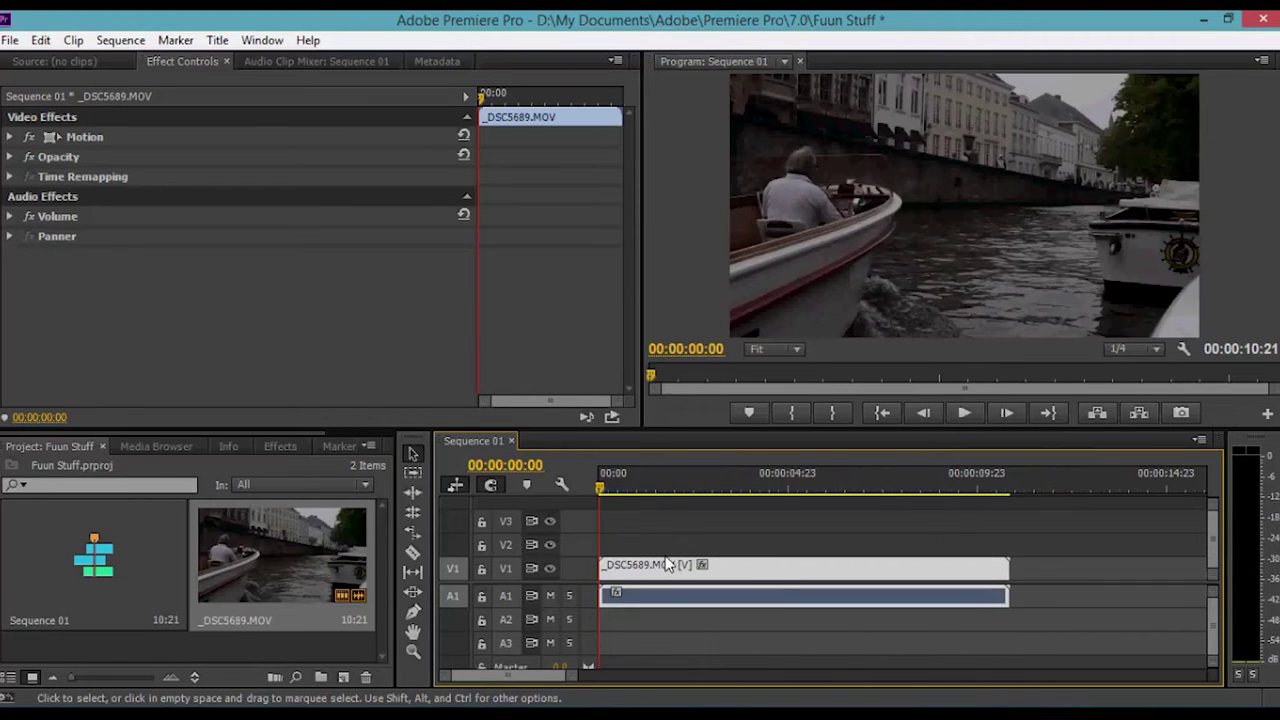
pyautogui.press('-')
pyautogui.press('-')
pyautogui.press('-')
pyautogui.press('=')
pyautogui.press('=')
pyautogui.press('=')
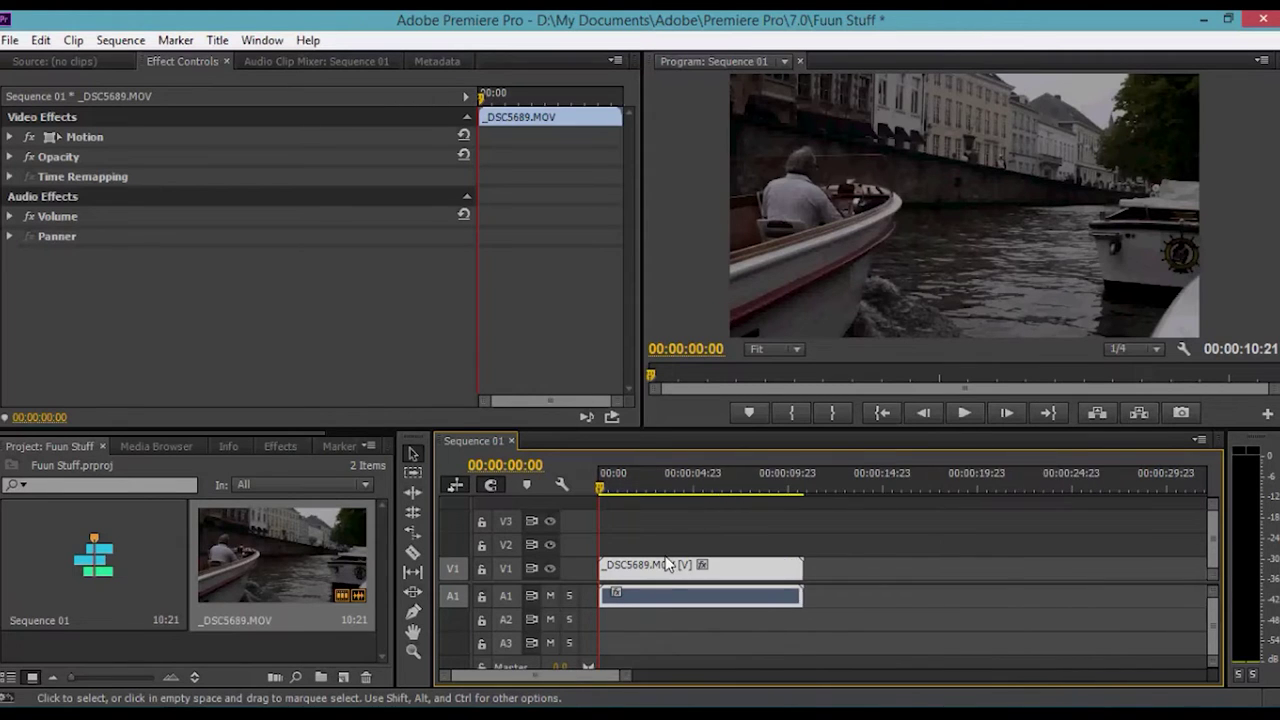
pyautogui.press('-')
pyautogui.press('-')
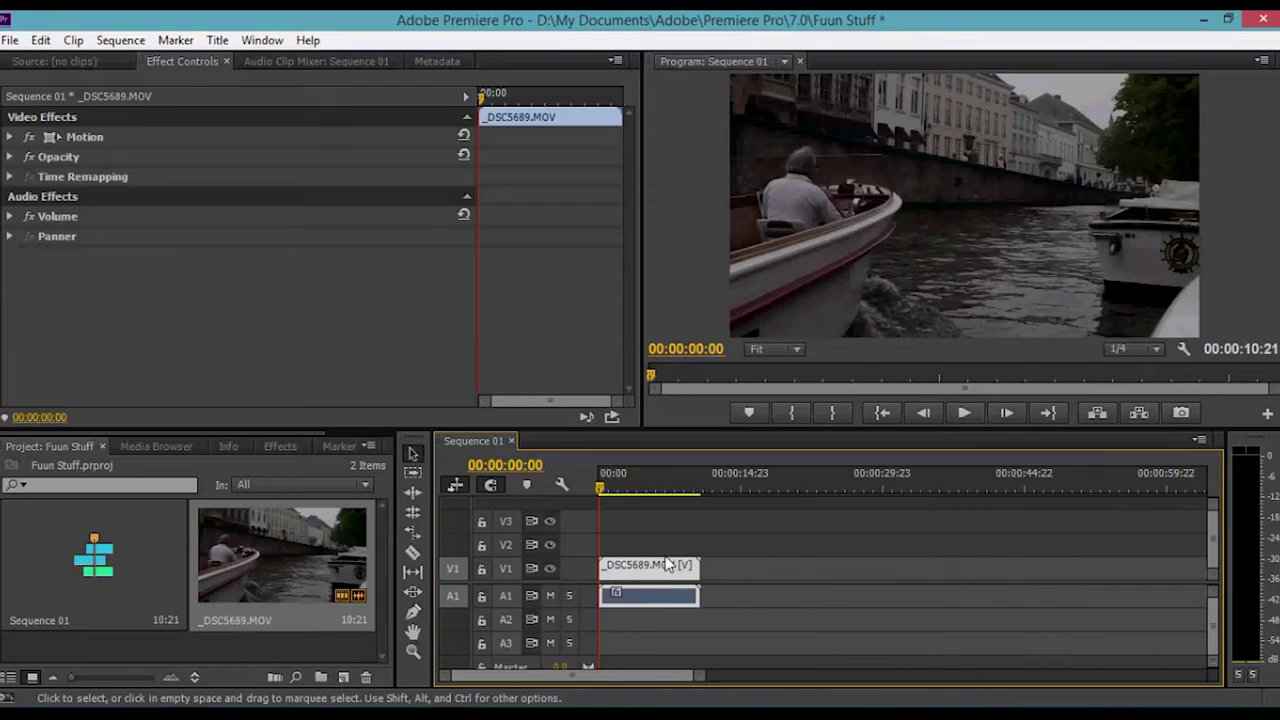
pyautogui.press('=')
pyautogui.press('=')
pyautogui.press('=')
pyautogui.press('-')
pyautogui.press('-')
pyautogui.press('-')
pyautogui.press('=')
pyautogui.press('=')
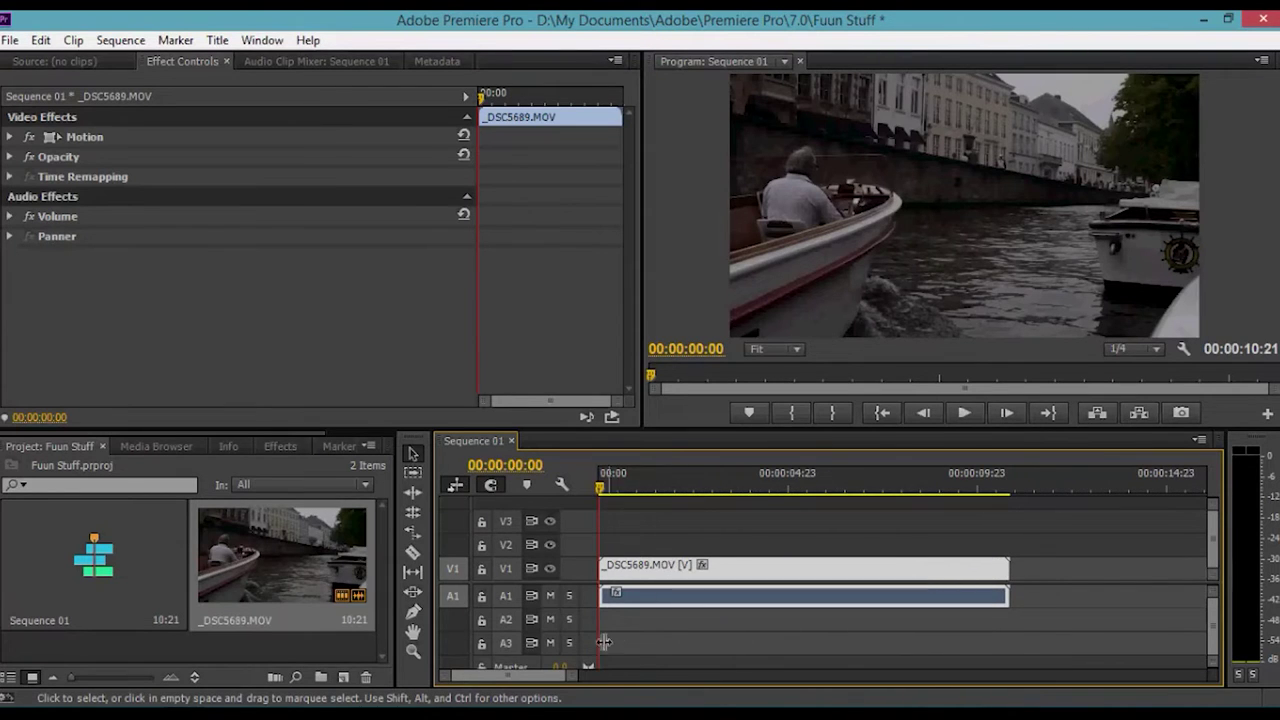
pyautogui.moveTo(580, 675); pyautogui.dragTo(743, 666)
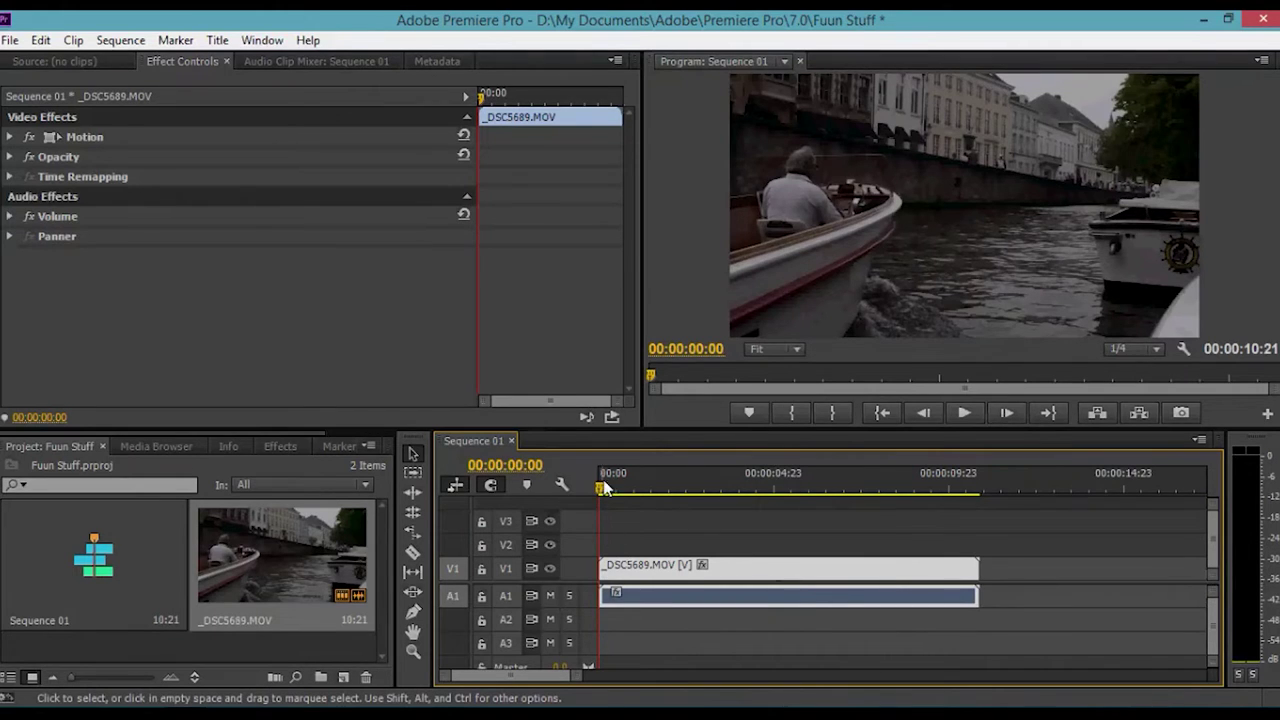
pyautogui.press('space')
pyautogui.moveTo(639, 486); pyautogui.dragTo(566, 491)
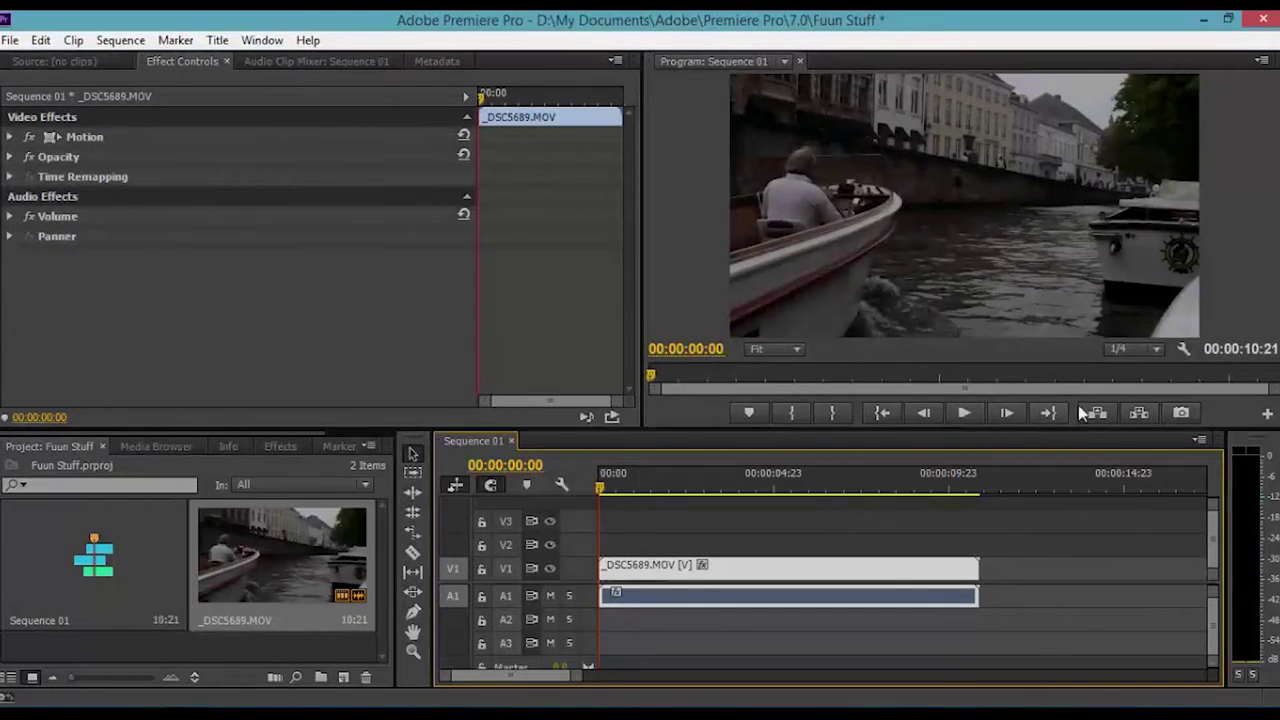
pyautogui.click(1152, 348)
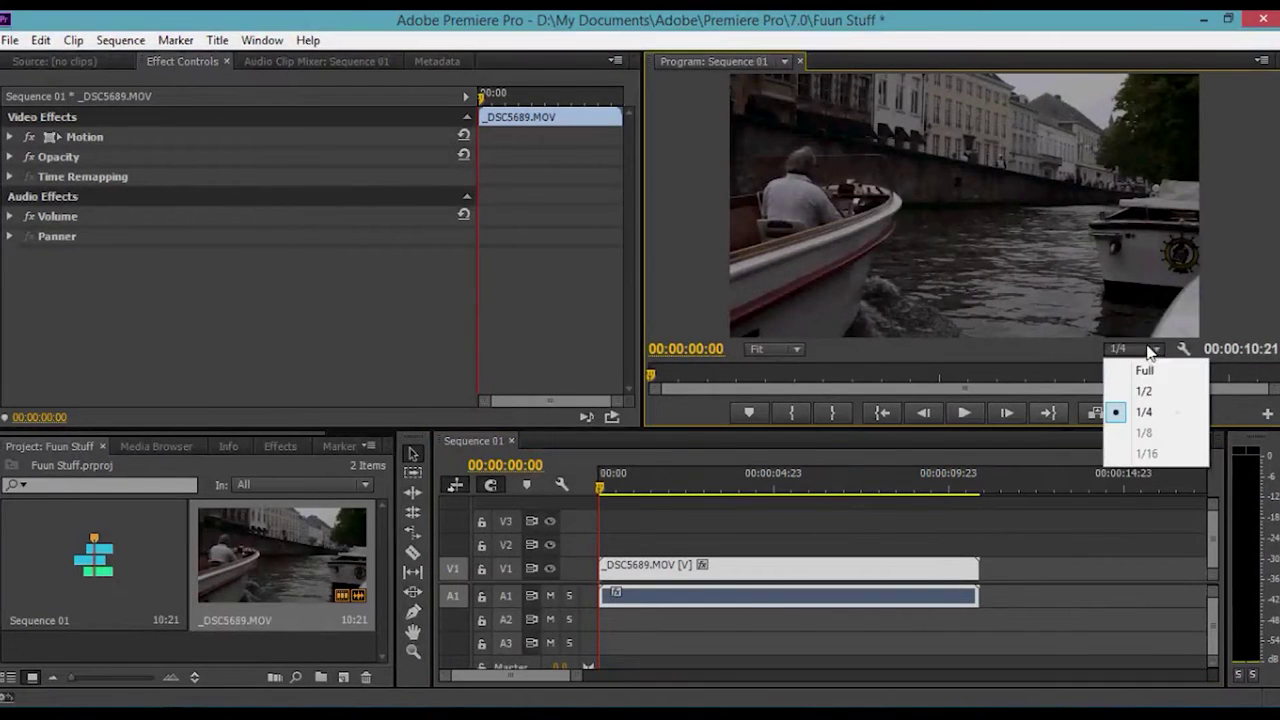
pyautogui.click(1155, 418)
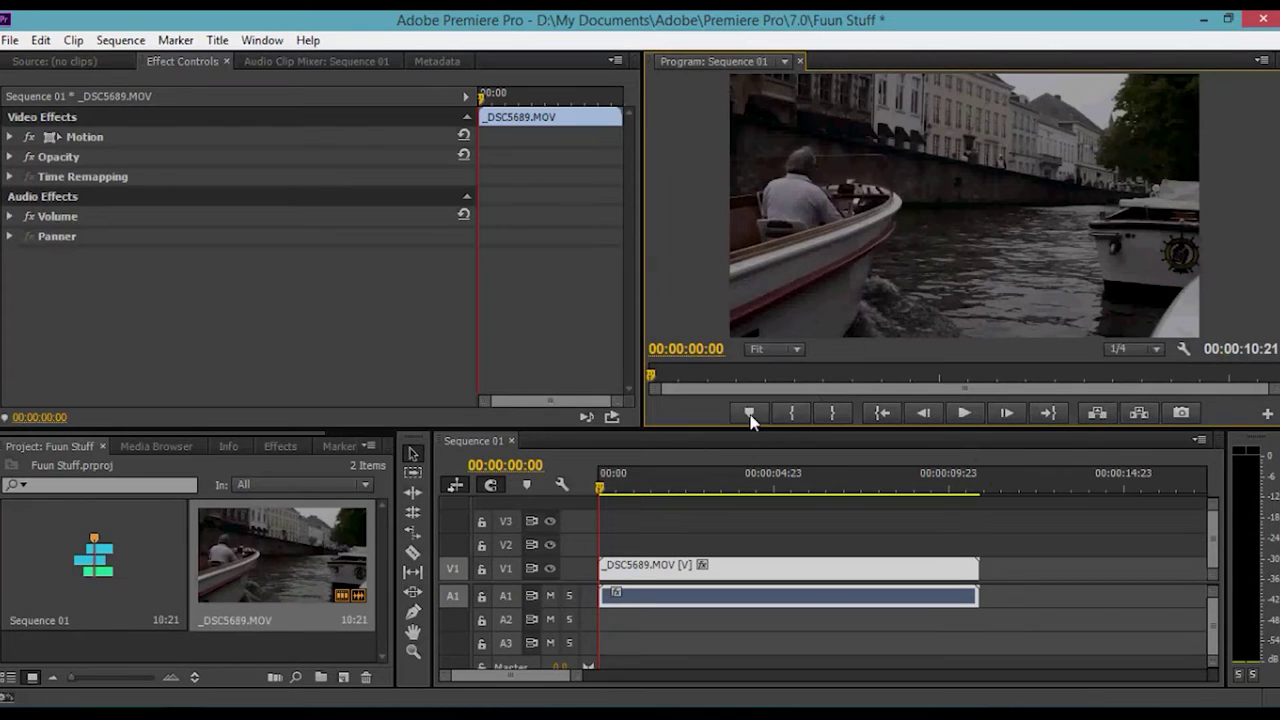
pyautogui.click(1130, 351)
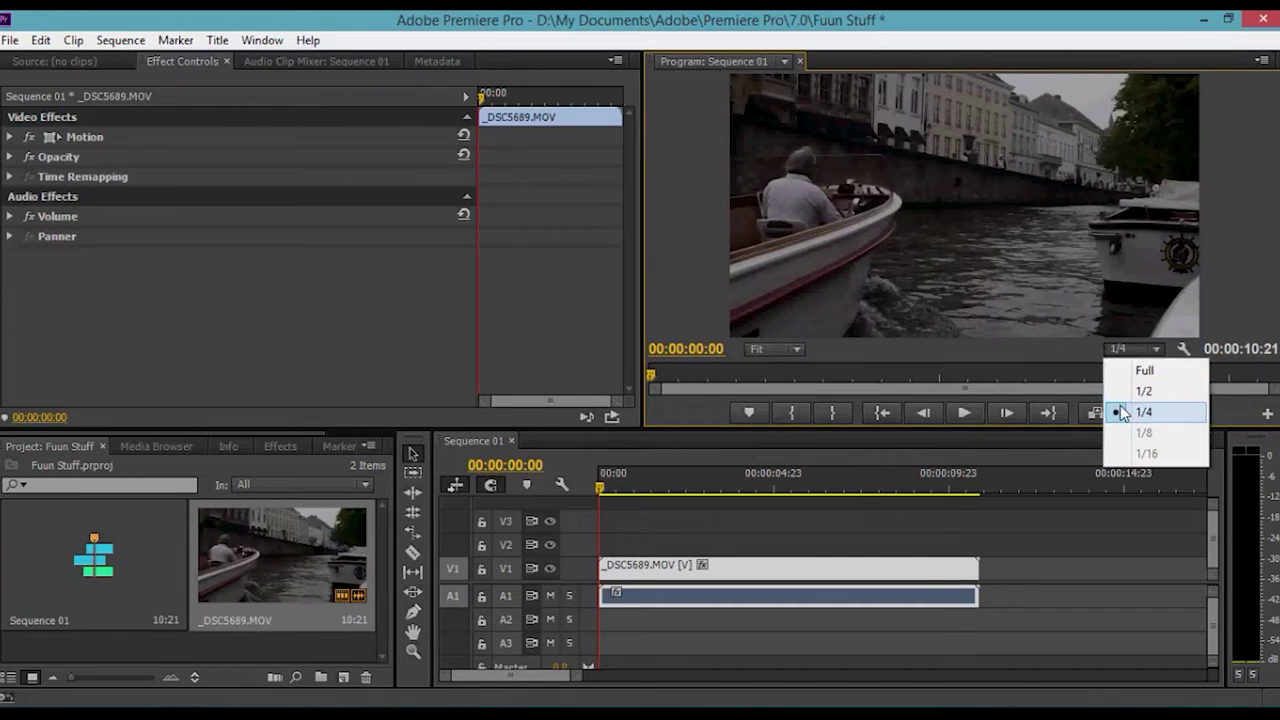
pyautogui.click(1126, 413)
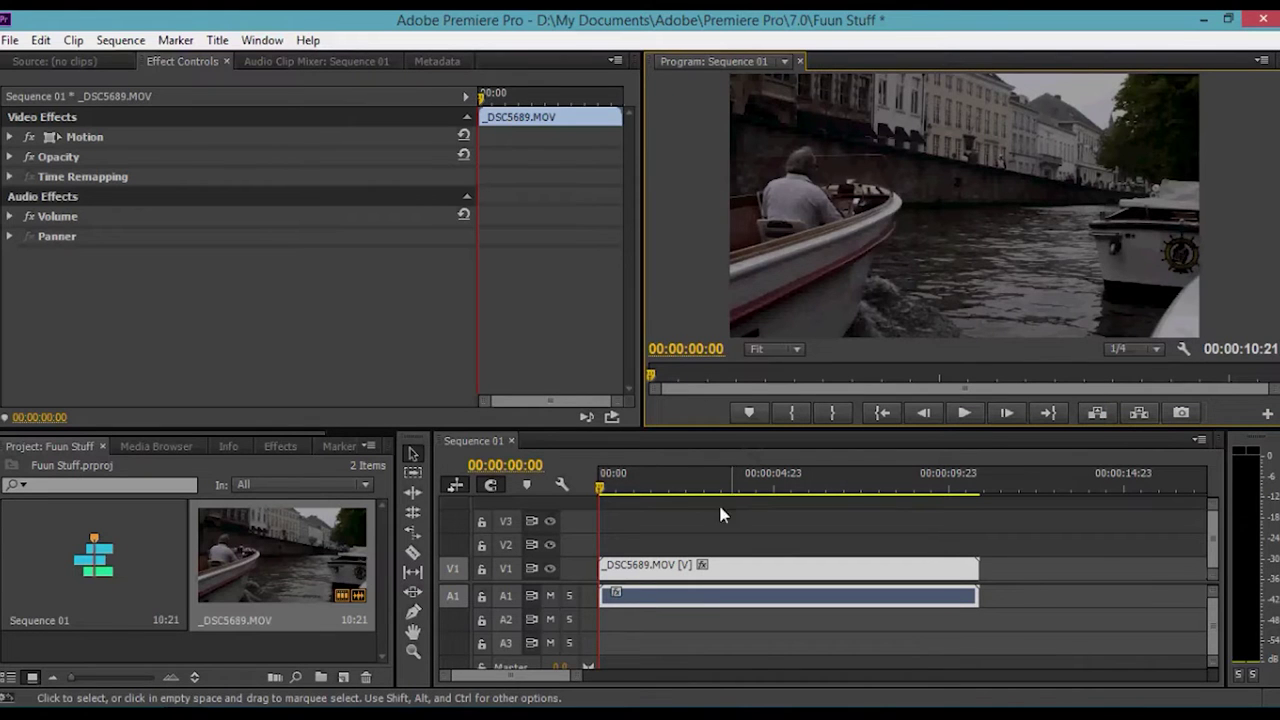
# Step: Move the playhead to about 00:00:02:13, trim the clip's start there, then undo the trim
pyautogui.moveTo(606, 490); pyautogui.dragTo(687, 500)
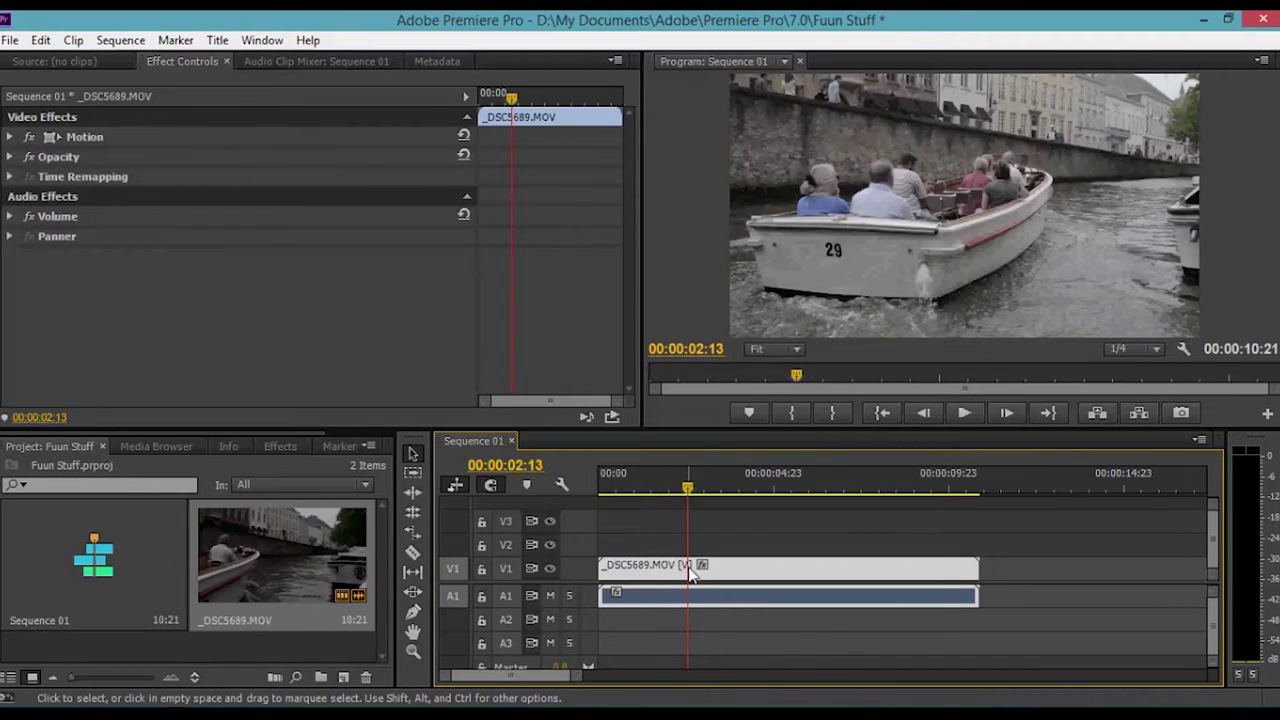
pyautogui.moveTo(603, 567); pyautogui.dragTo(688, 568)
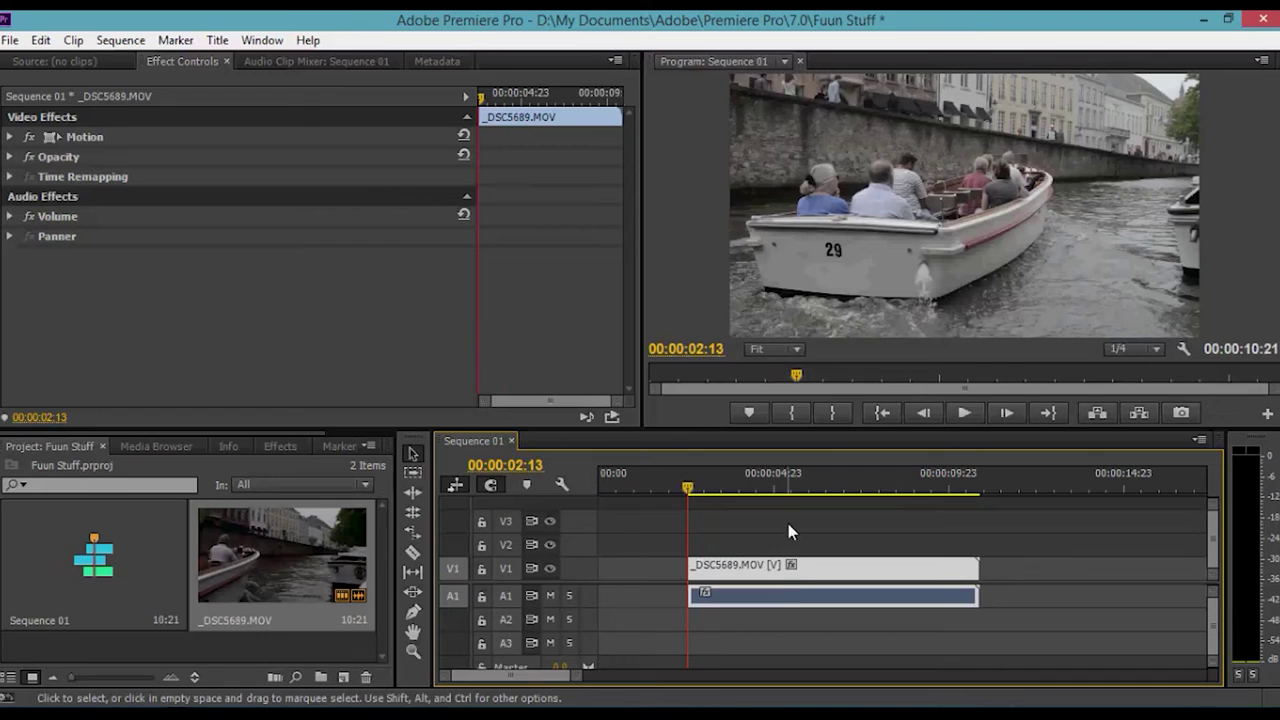
pyautogui.press('ctrl')
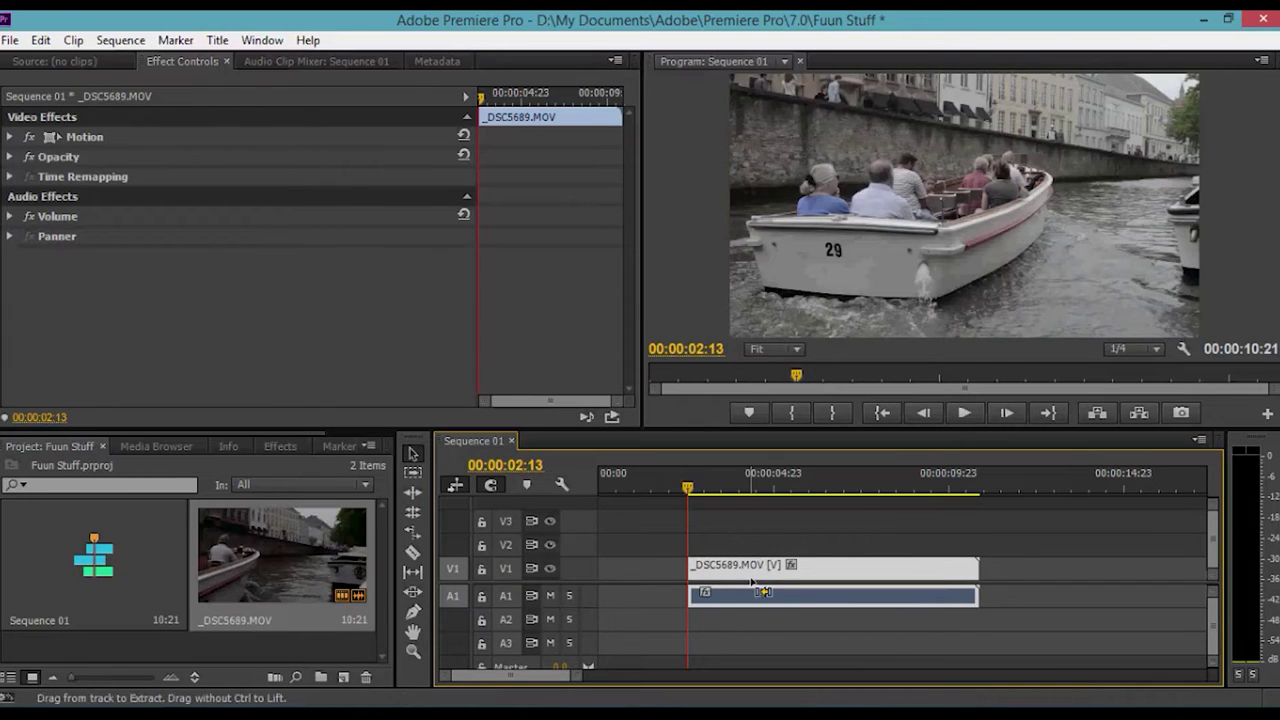
pyautogui.hotkey('ctrl', 'z')
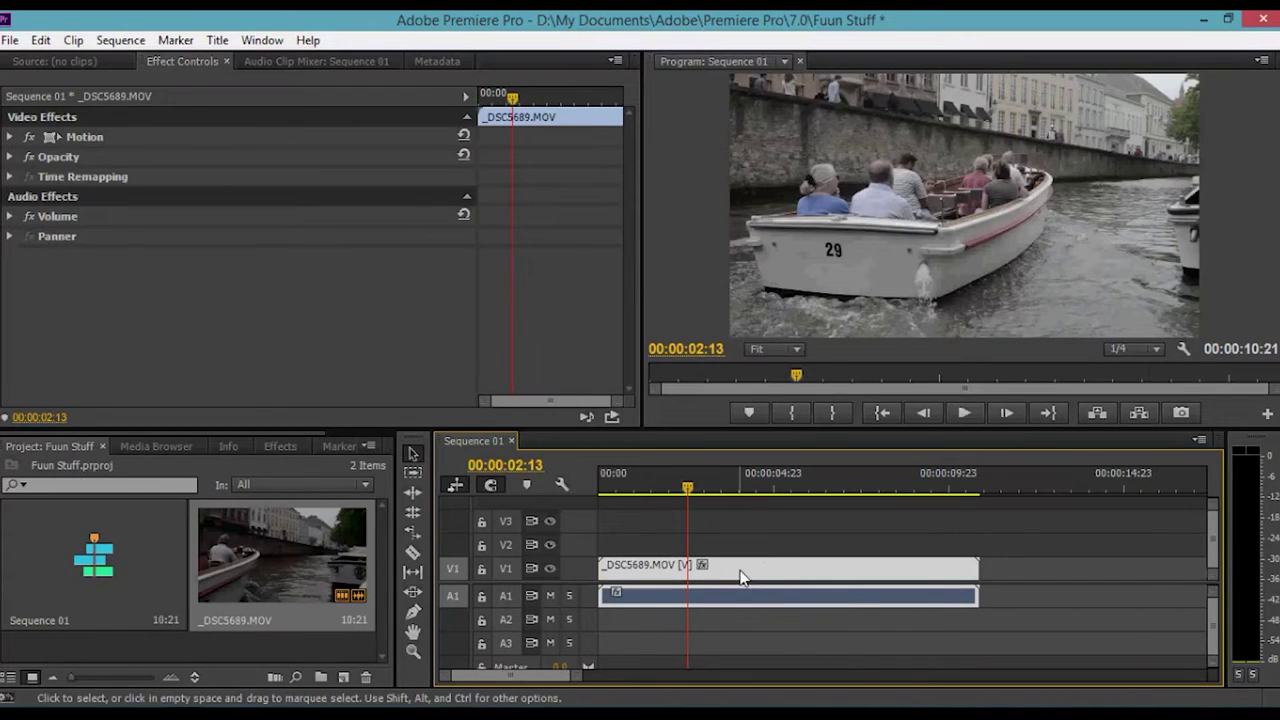
# Step: Razor the clip at 00:00:02:13 and delete the first part
pyautogui.press('c')
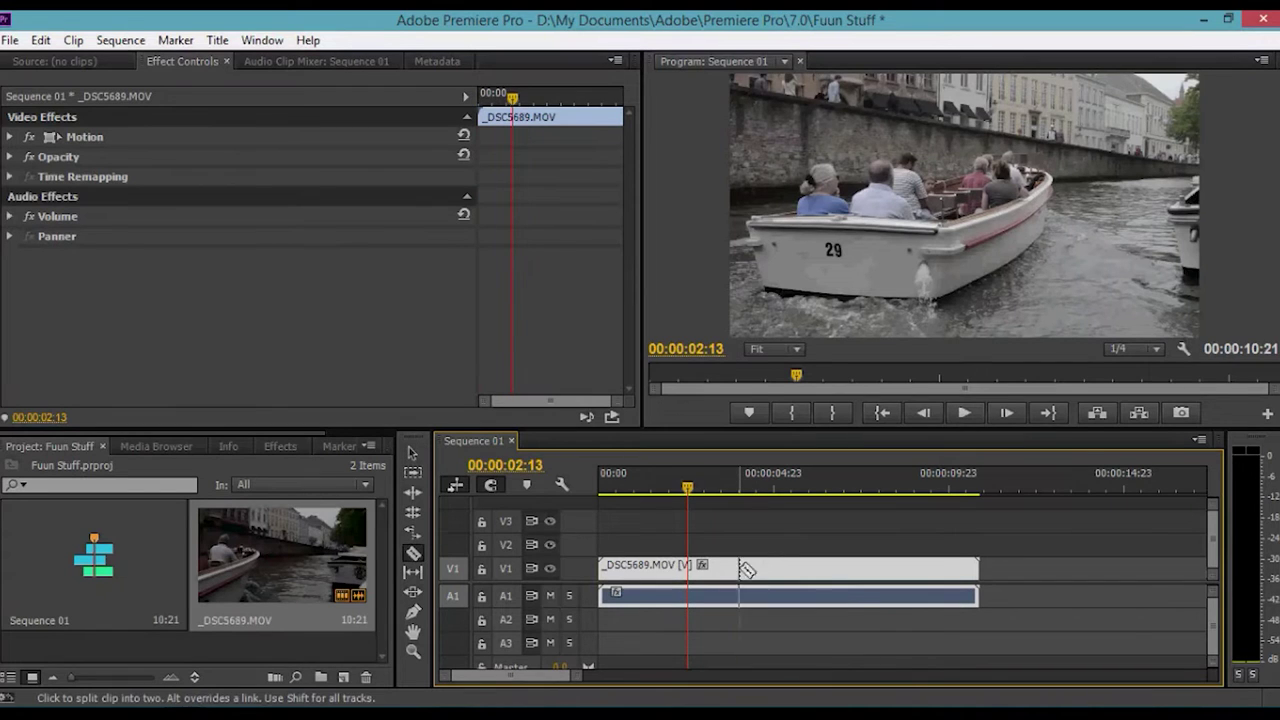
pyautogui.click(688, 566)
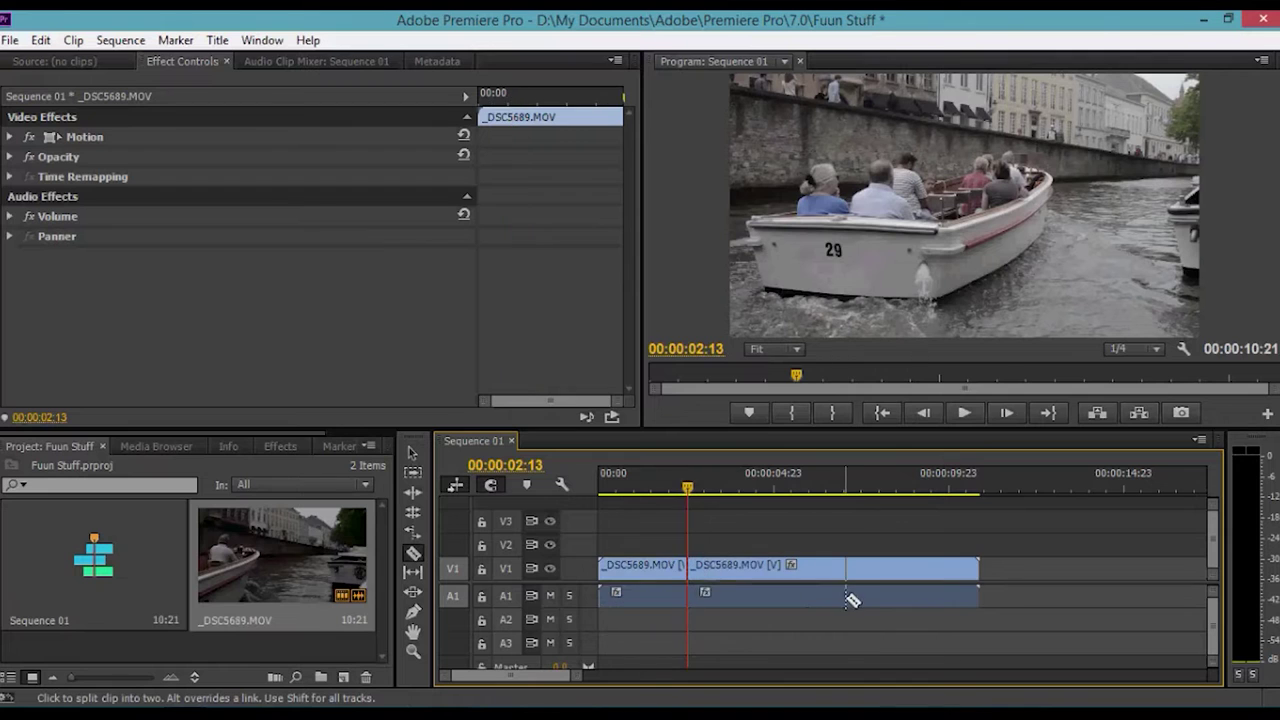
pyautogui.press('v')
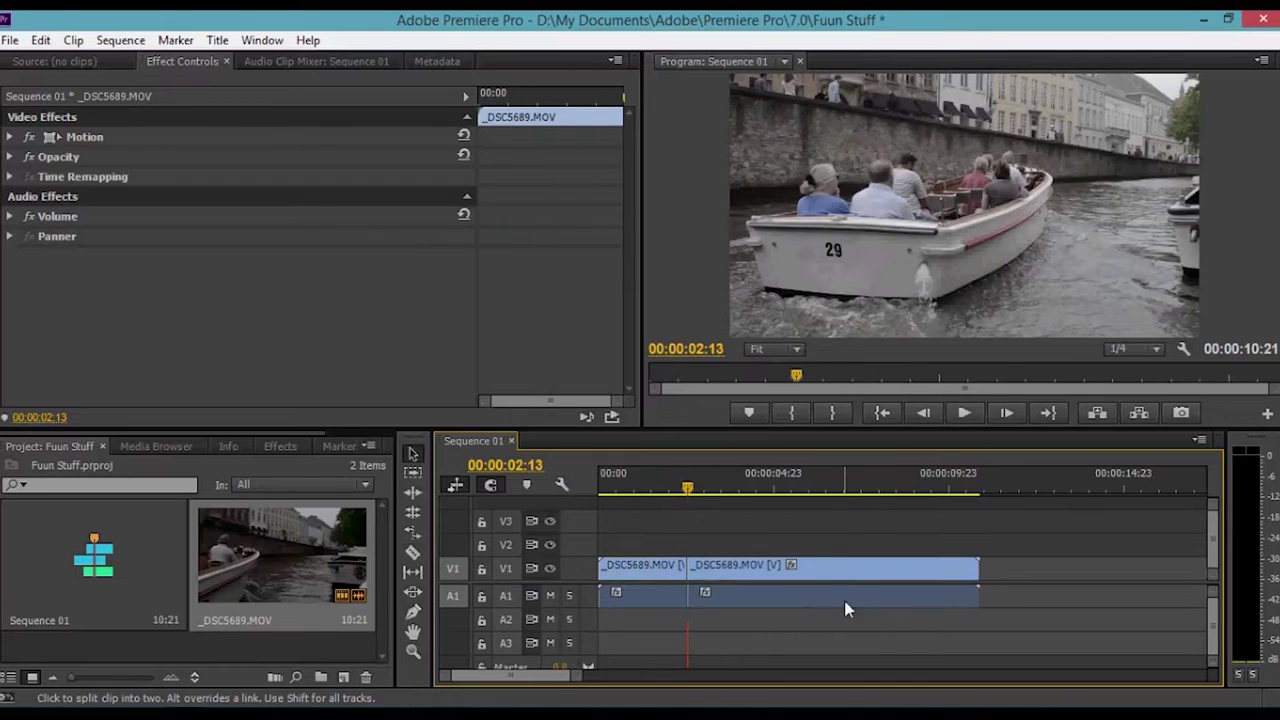
pyautogui.click(719, 493)
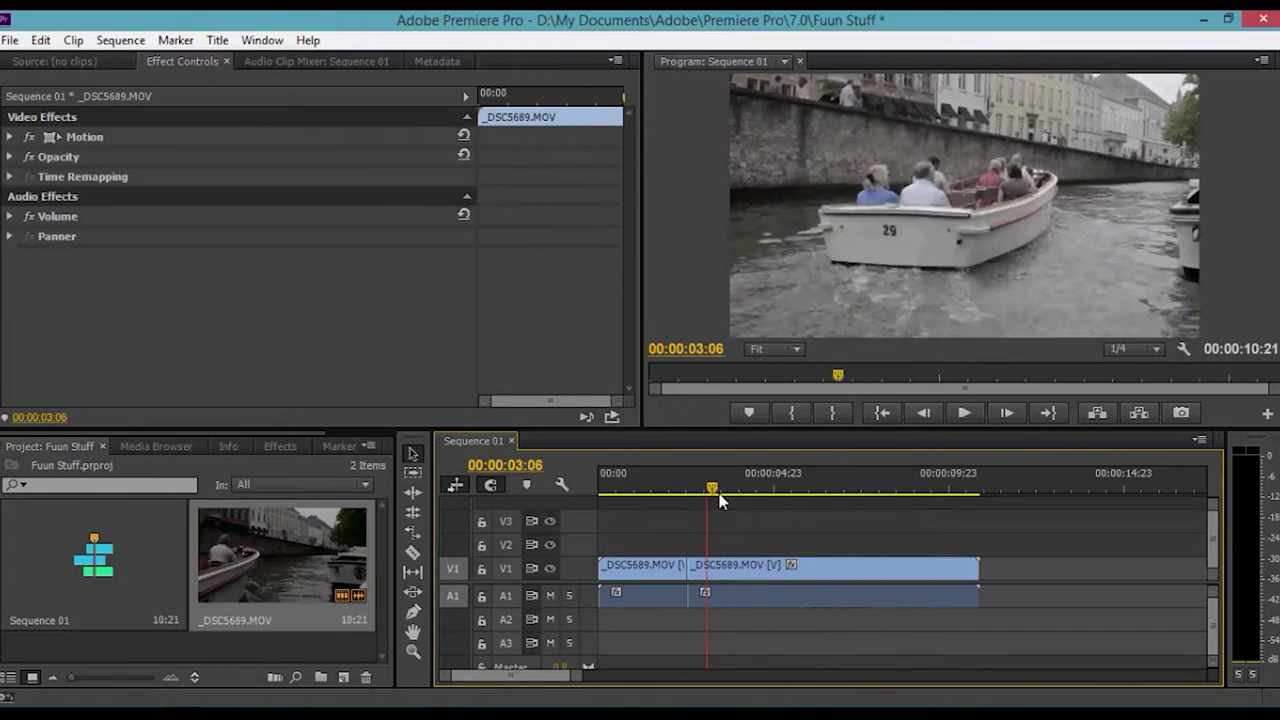
pyautogui.click(657, 566)
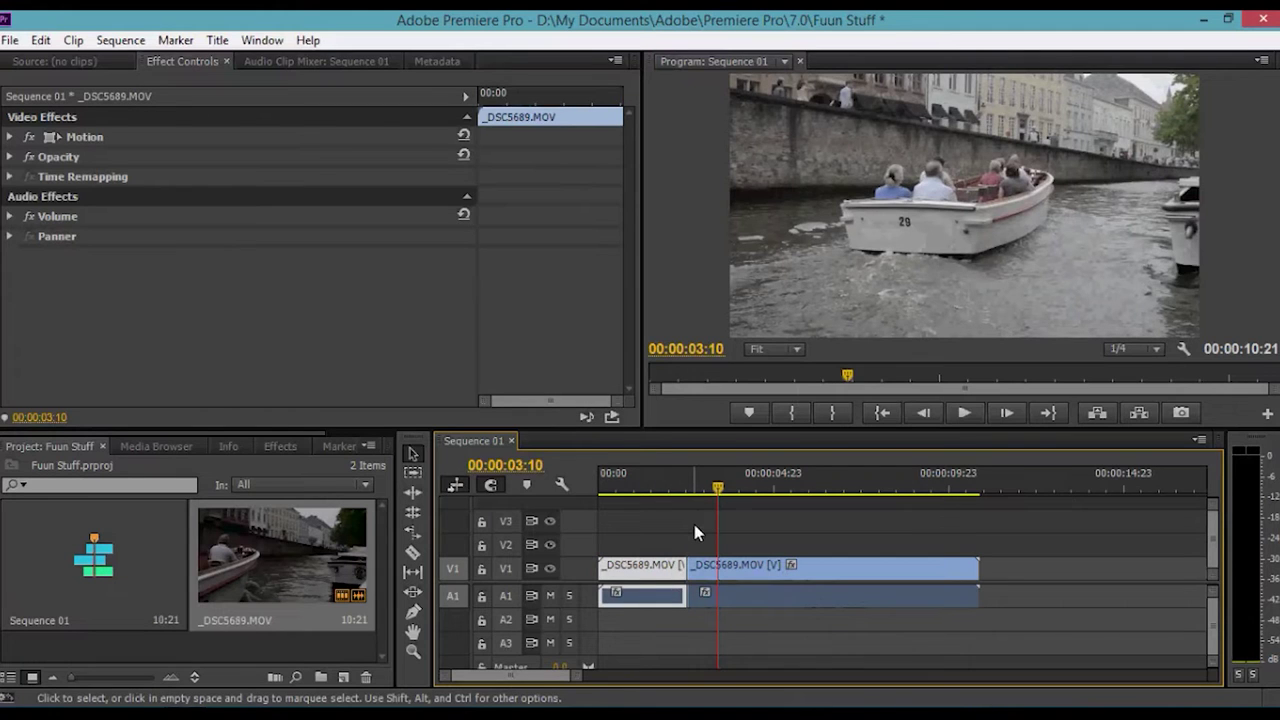
pyautogui.press('Delete')
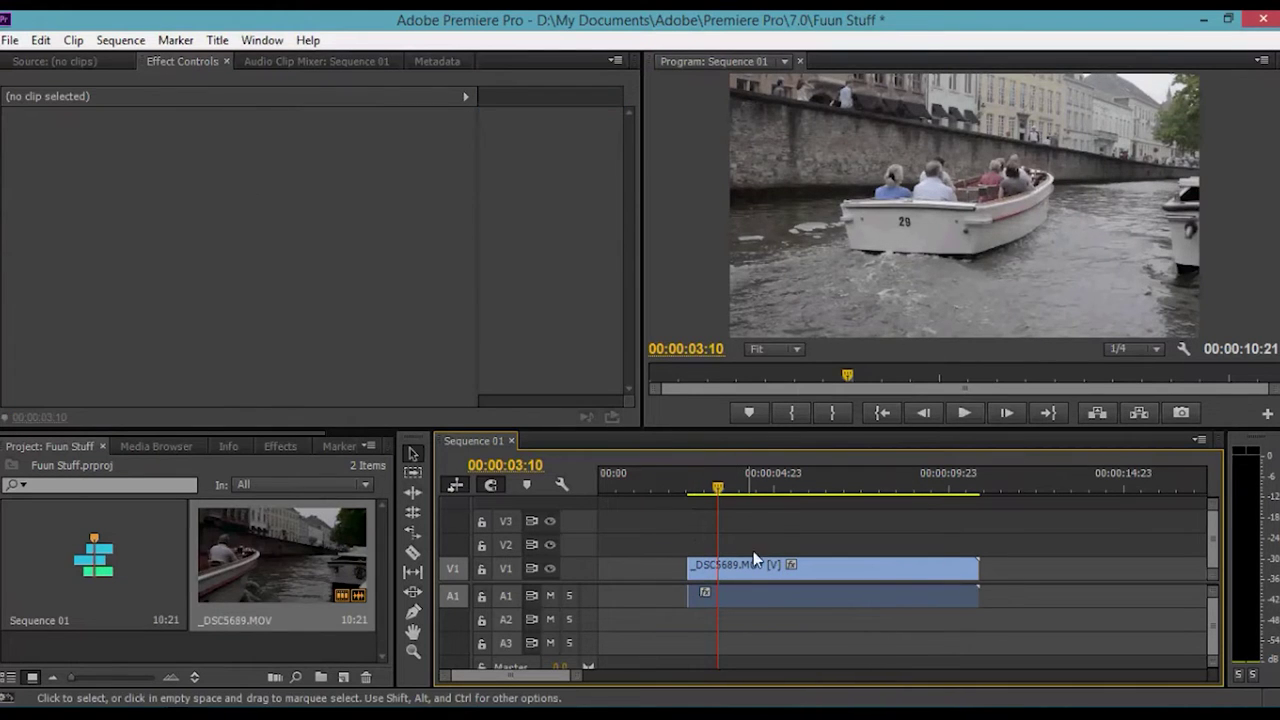
# Step: Move the remaining clip to 00:00 and trim its end so it runs 6:06
pyautogui.moveTo(726, 487)
pyautogui.mouseDown()
pyautogui.moveTo(649, 485)
pyautogui.moveTo(722, 486)
pyautogui.mouseUp()
pyautogui.moveTo(743, 565); pyautogui.dragTo(656, 572)
pyautogui.click(724, 490)
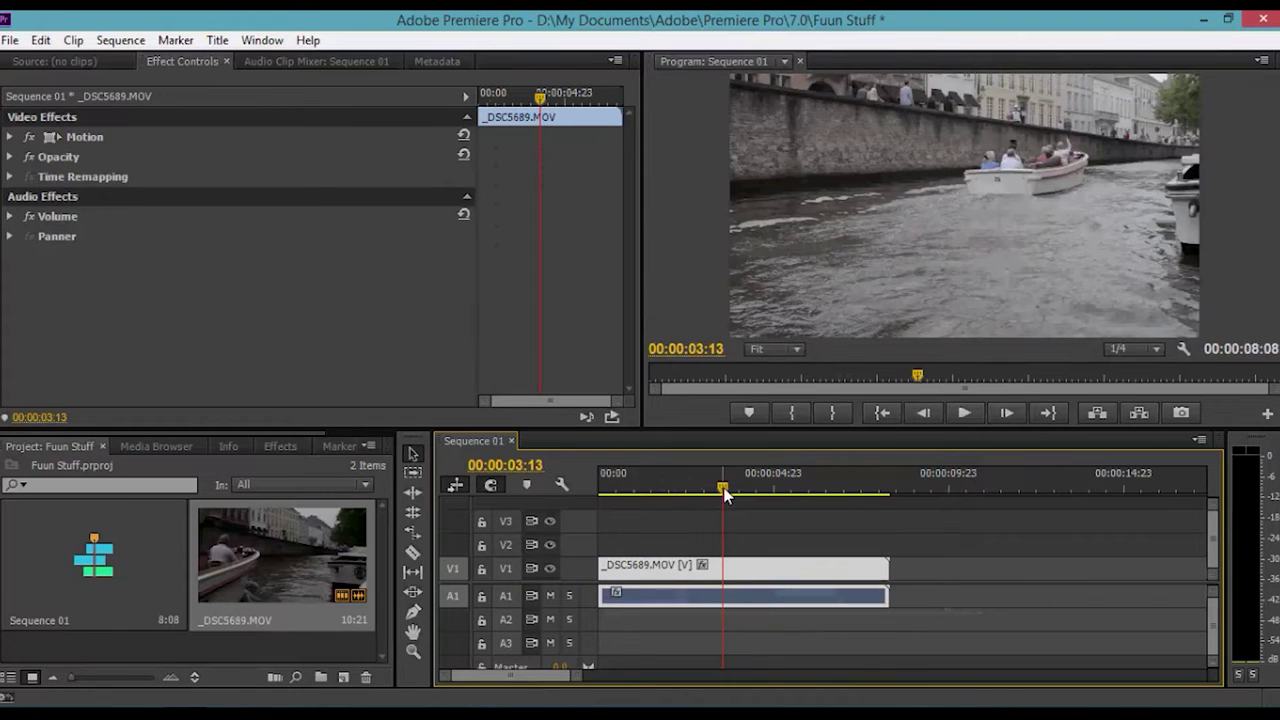
pyautogui.moveTo(726, 490); pyautogui.dragTo(817, 500)
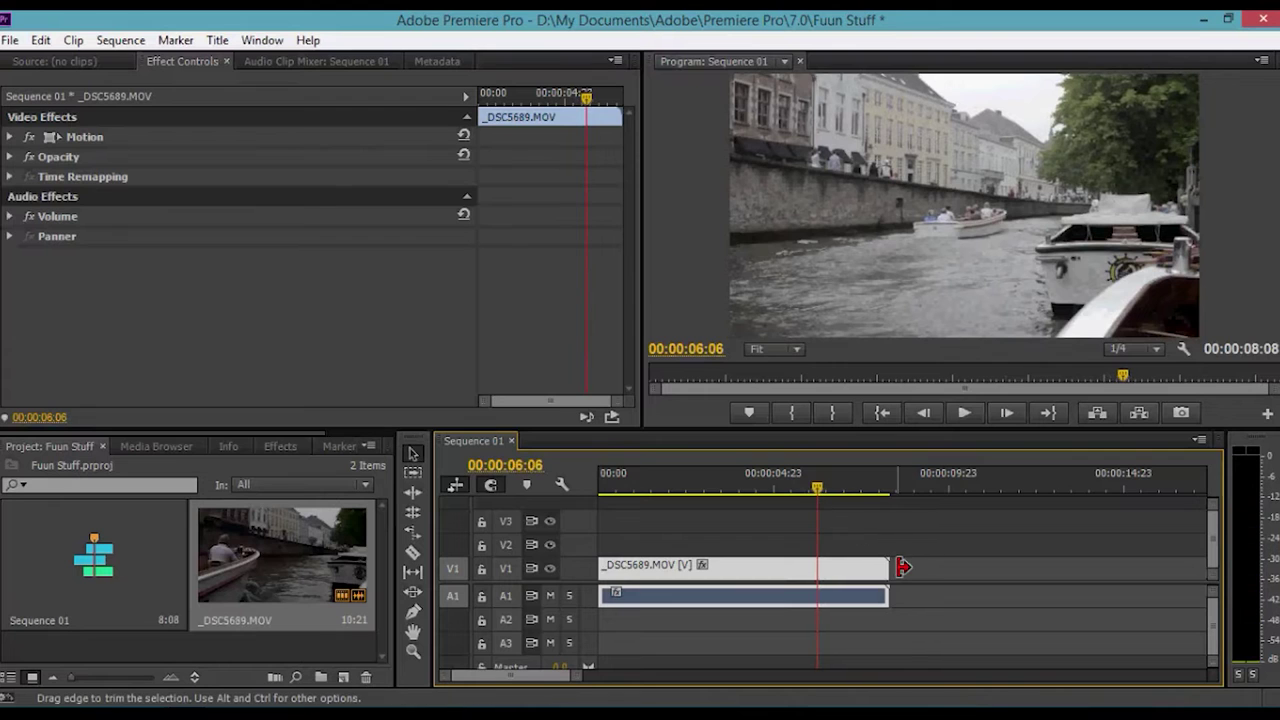
pyautogui.moveTo(903, 567); pyautogui.dragTo(817, 567)
pyautogui.moveTo(818, 488); pyautogui.dragTo(600, 486)
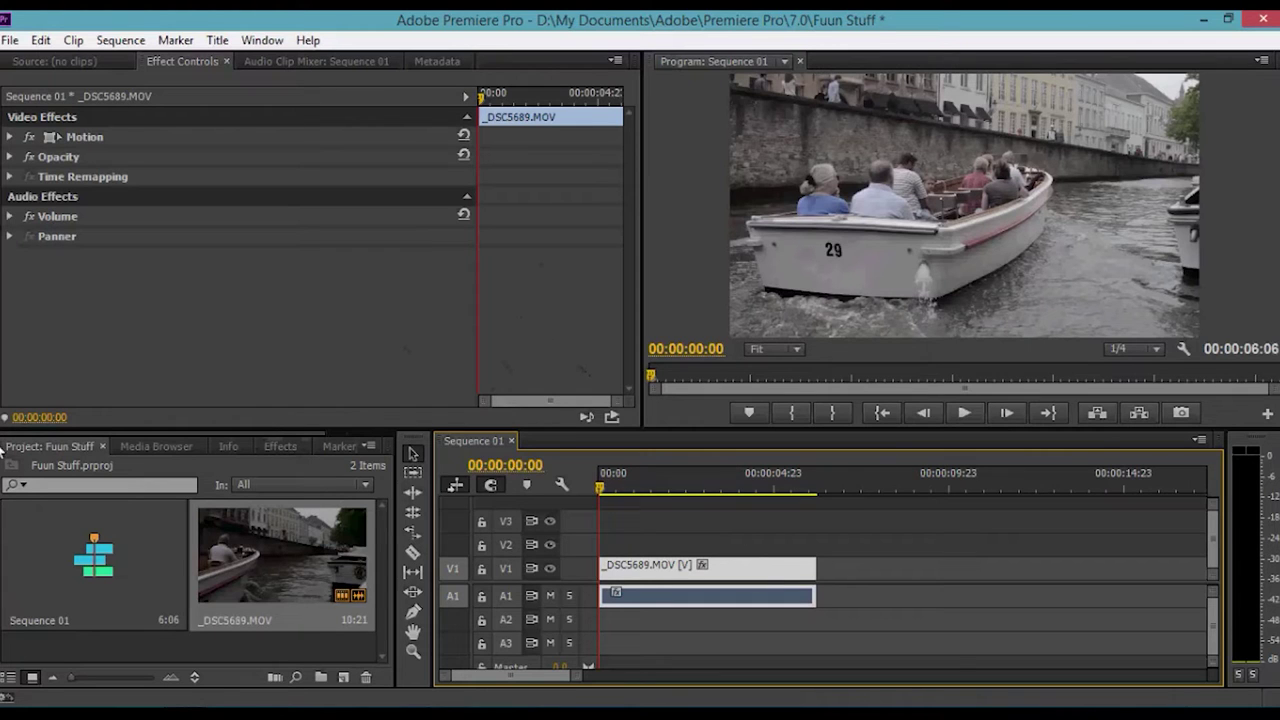
# Step: Find Colorista II under Video Effects > Magic Bullet Colorista and drag it onto the _DSC5689 clip
pyautogui.click(277, 447)
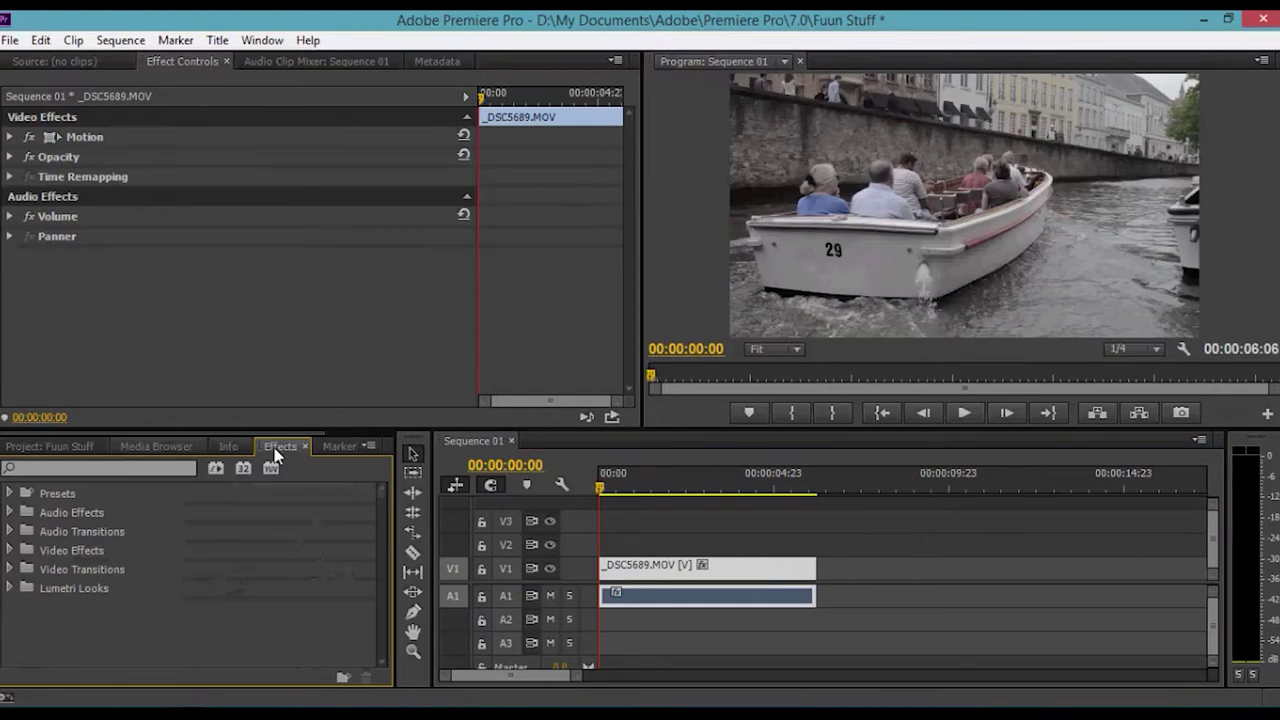
pyautogui.click(10, 550)
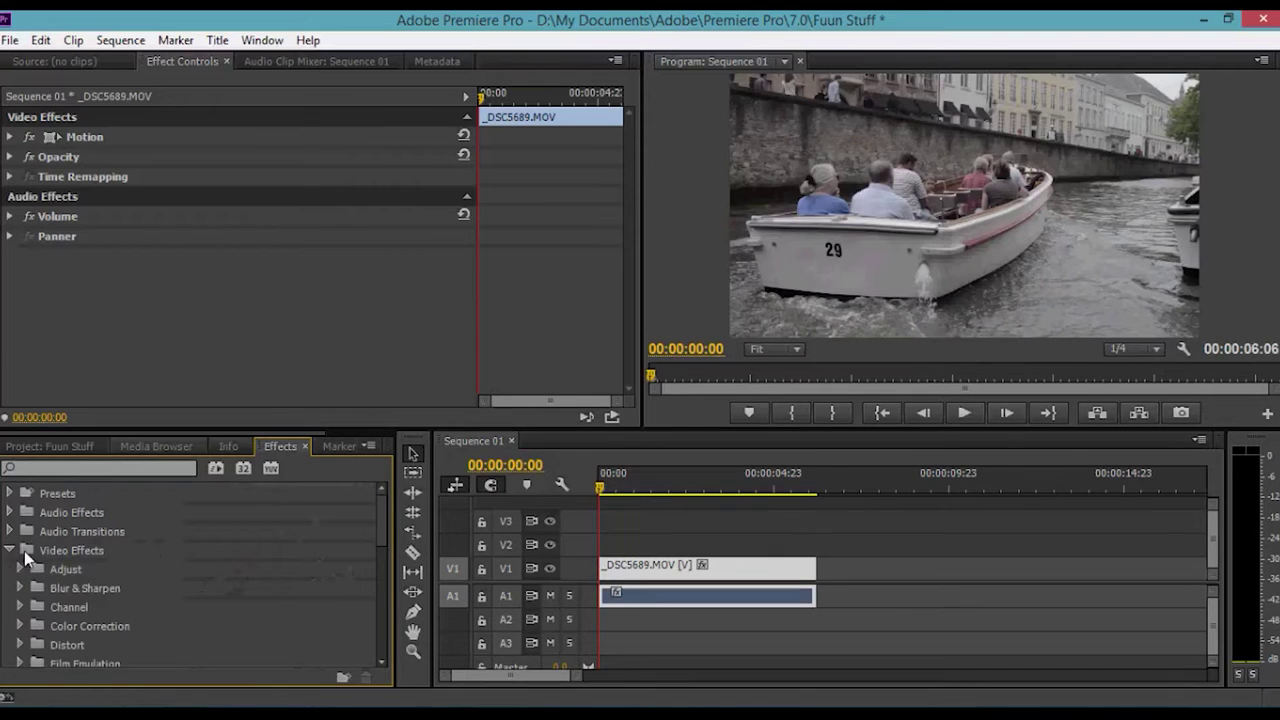
pyautogui.moveTo(388, 527); pyautogui.dragTo(379, 576)
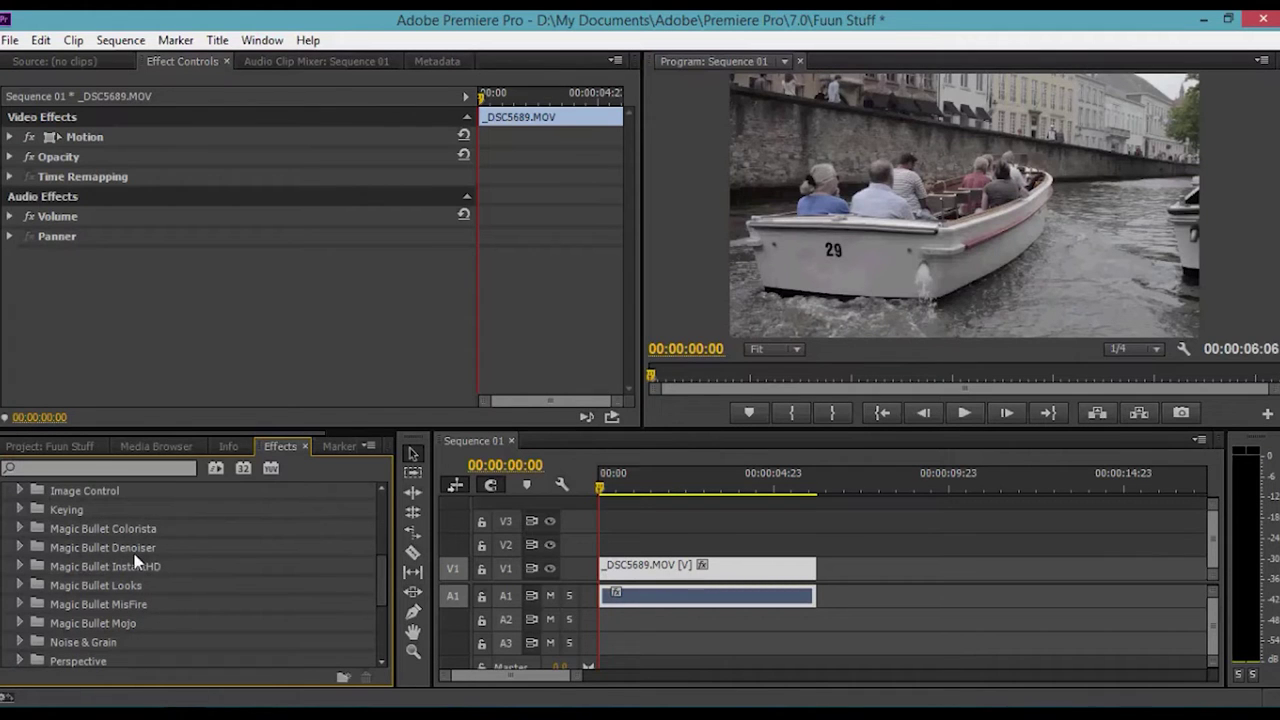
pyautogui.click(20, 529)
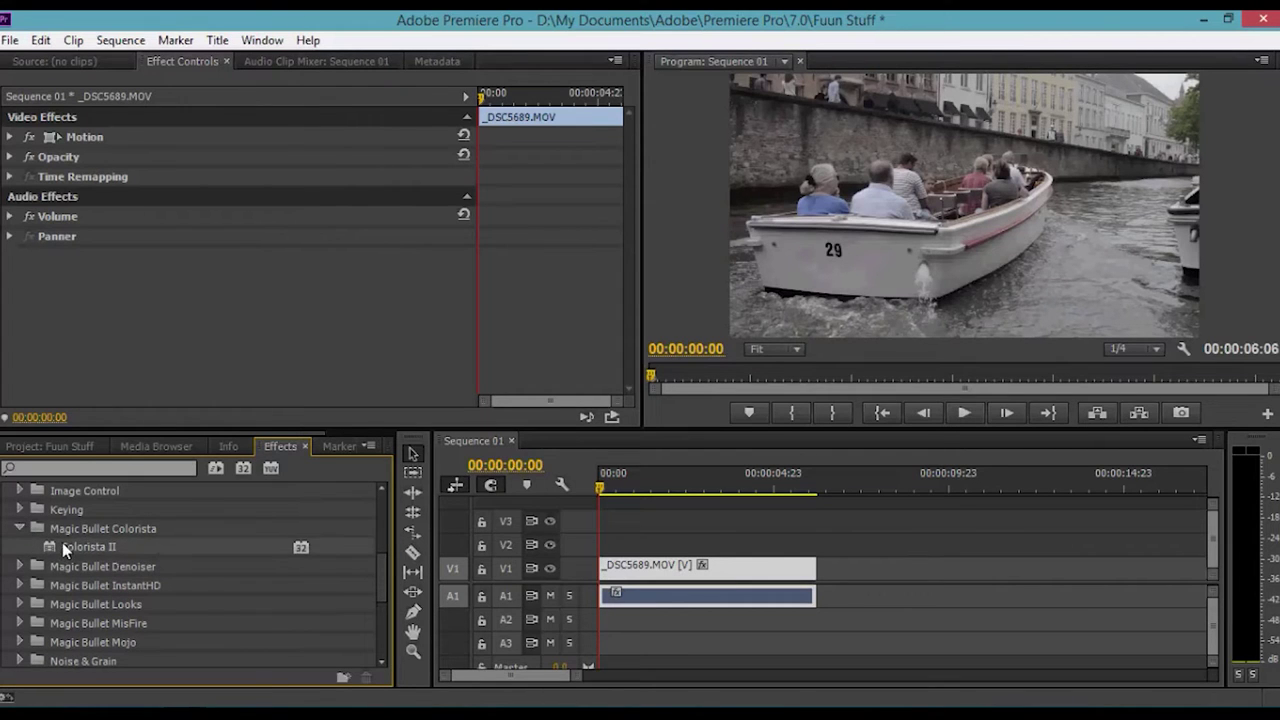
pyautogui.moveTo(72, 540); pyautogui.dragTo(638, 567)
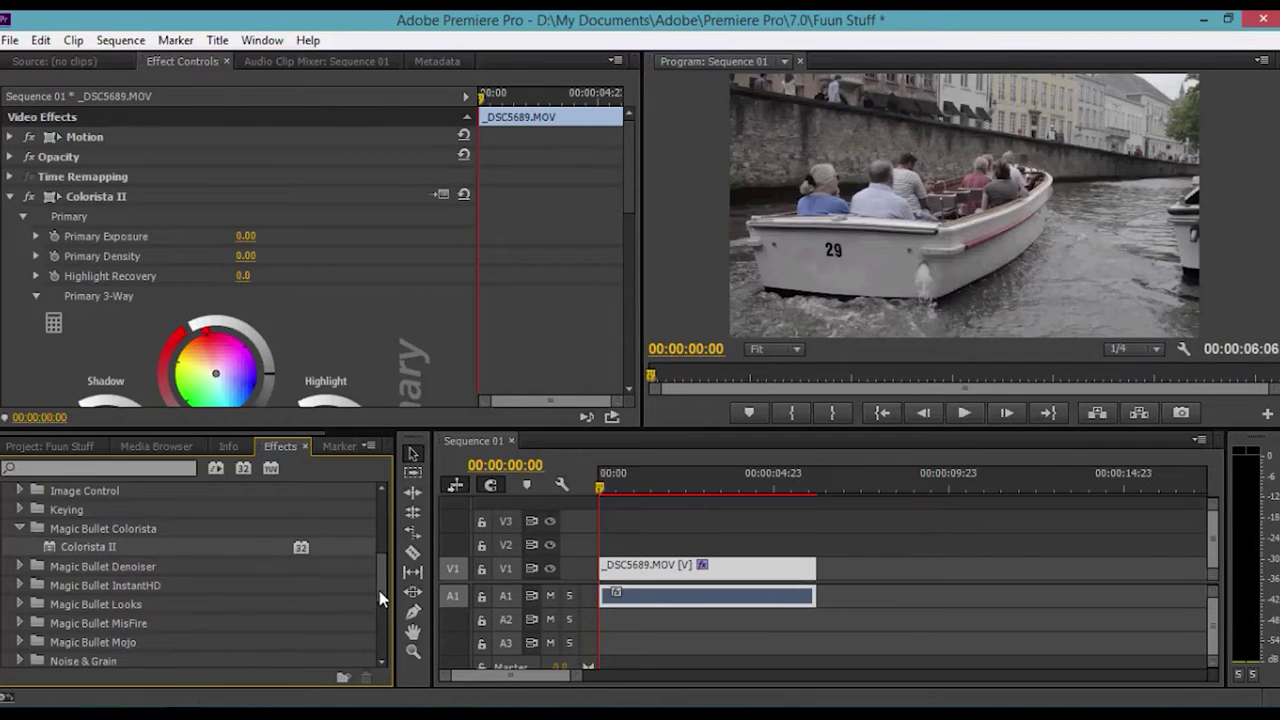
# Step: Browse the Color Correction effects, then scroll Effect Controls to Colorista II's Primary 3-Way wheels
pyautogui.moveTo(379, 590); pyautogui.dragTo(407, 537)
pyautogui.scroll(-1, 200, 570)
pyautogui.click(21, 609)
pyautogui.moveTo(386, 512); pyautogui.dragTo(385, 551)
pyautogui.moveTo(160, 572); pyautogui.dragTo(208, 585)
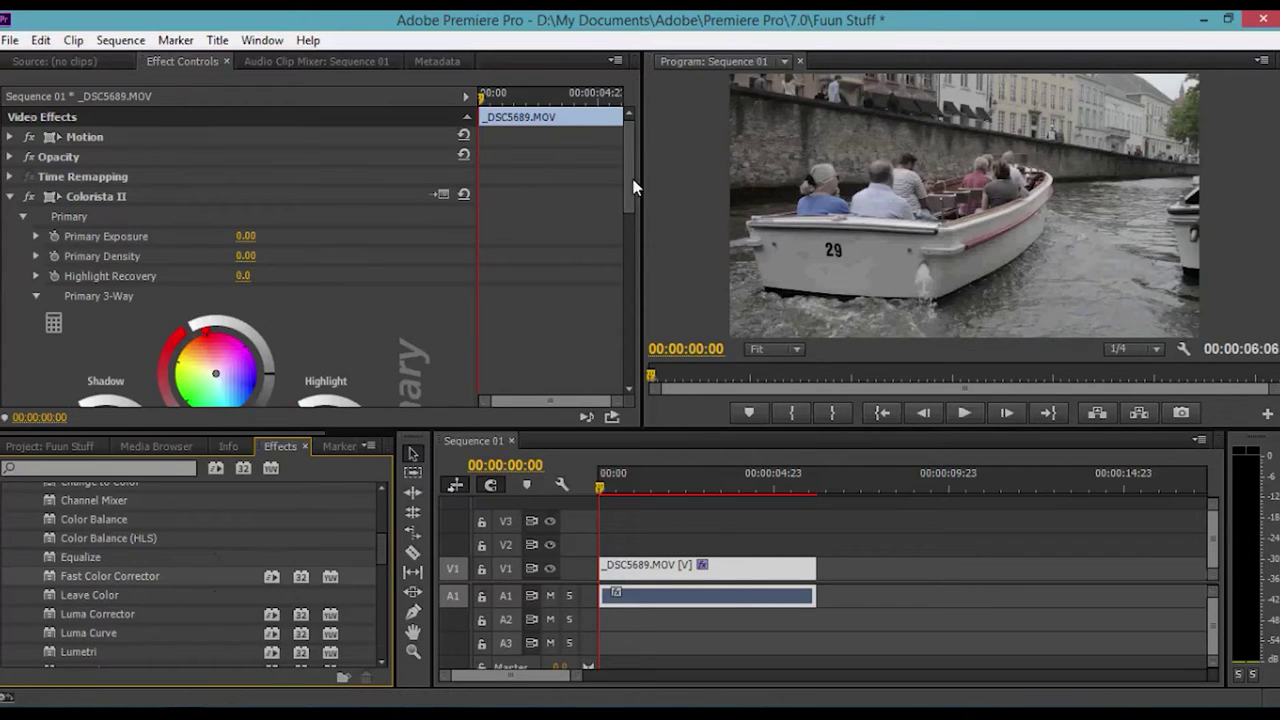
pyautogui.moveTo(628, 173); pyautogui.dragTo(639, 228)
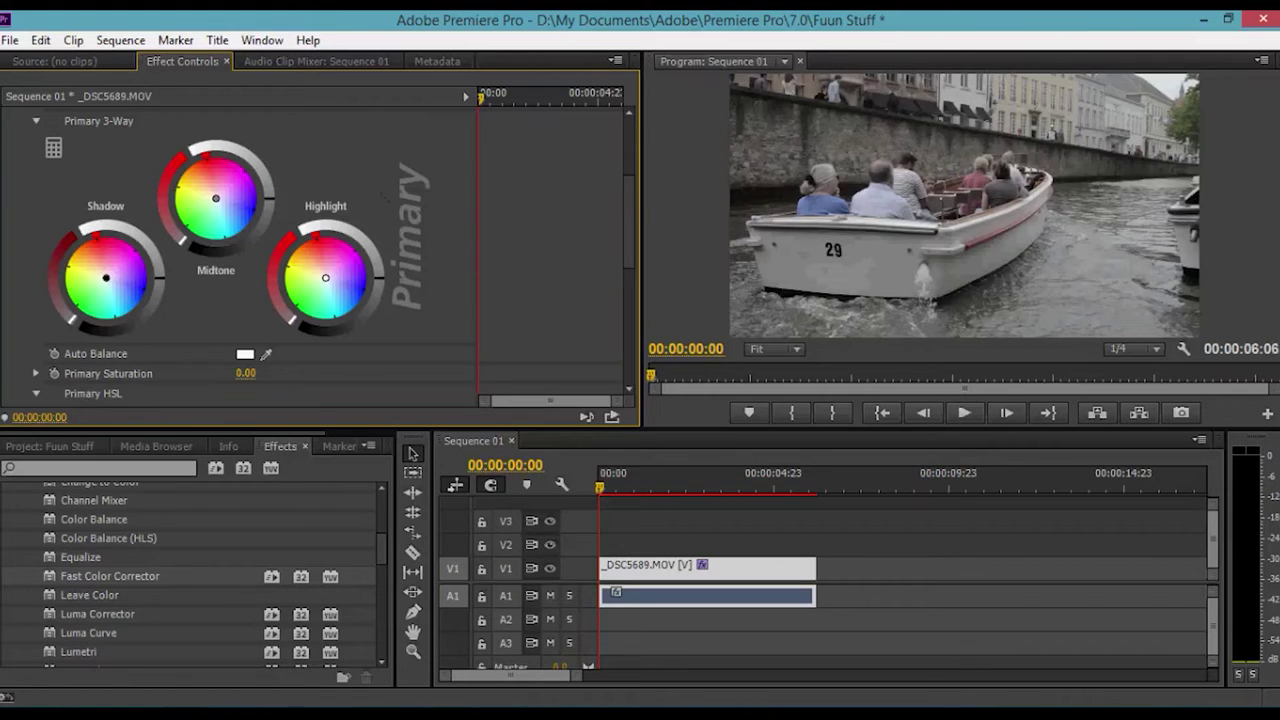
# Step: Nudge the Shadow wheel off neutral and pull the Midtone balance toward warm orange
pyautogui.moveTo(106, 278); pyautogui.dragTo(114, 283)
pyautogui.moveTo(115, 283); pyautogui.dragTo(122, 289)
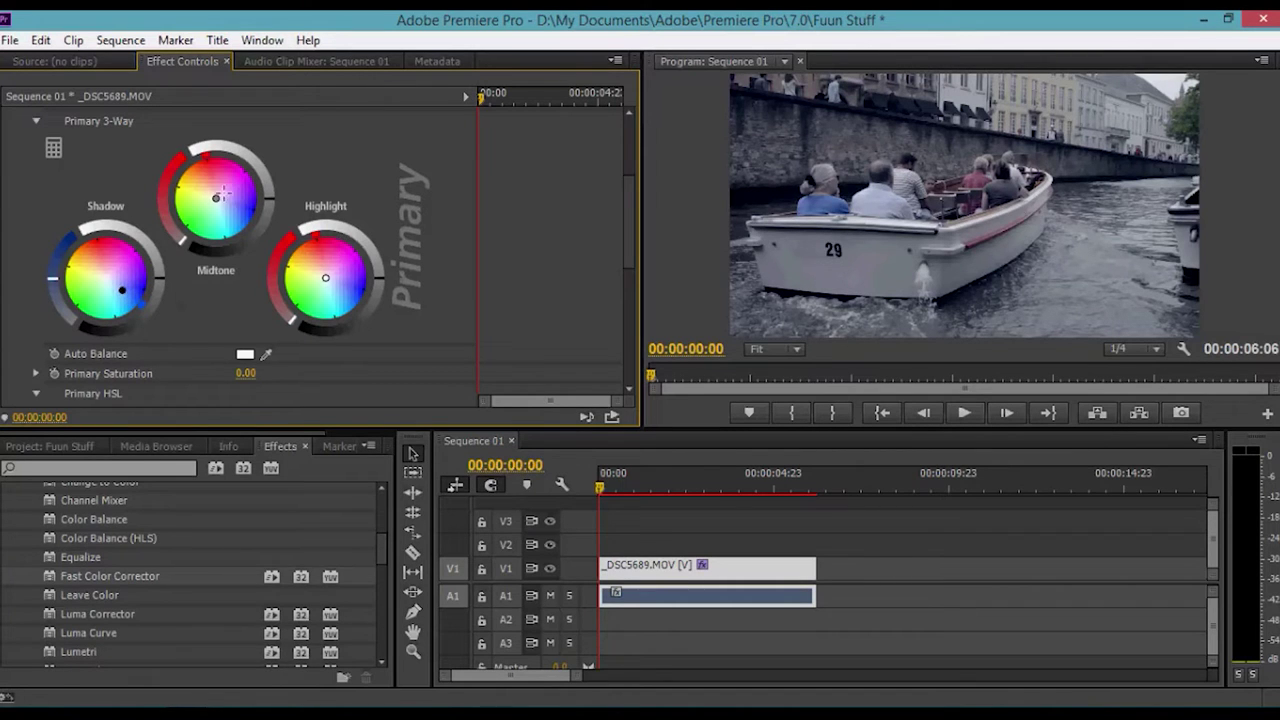
pyautogui.moveTo(215, 198); pyautogui.dragTo(200, 181)
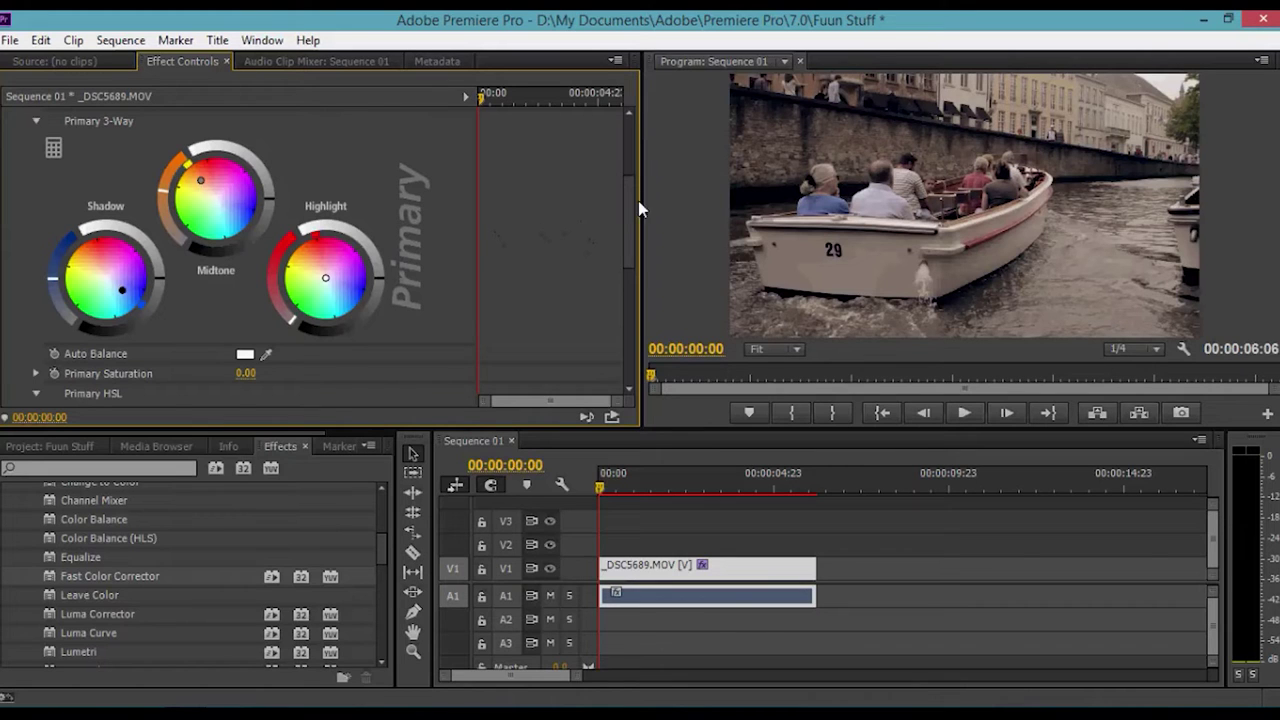
# Step: Raise Primary Saturation to 100.00 and lower the Shadow and Midtone luminance rings for more contrast
pyautogui.moveTo(628, 215); pyautogui.dragTo(629, 225)
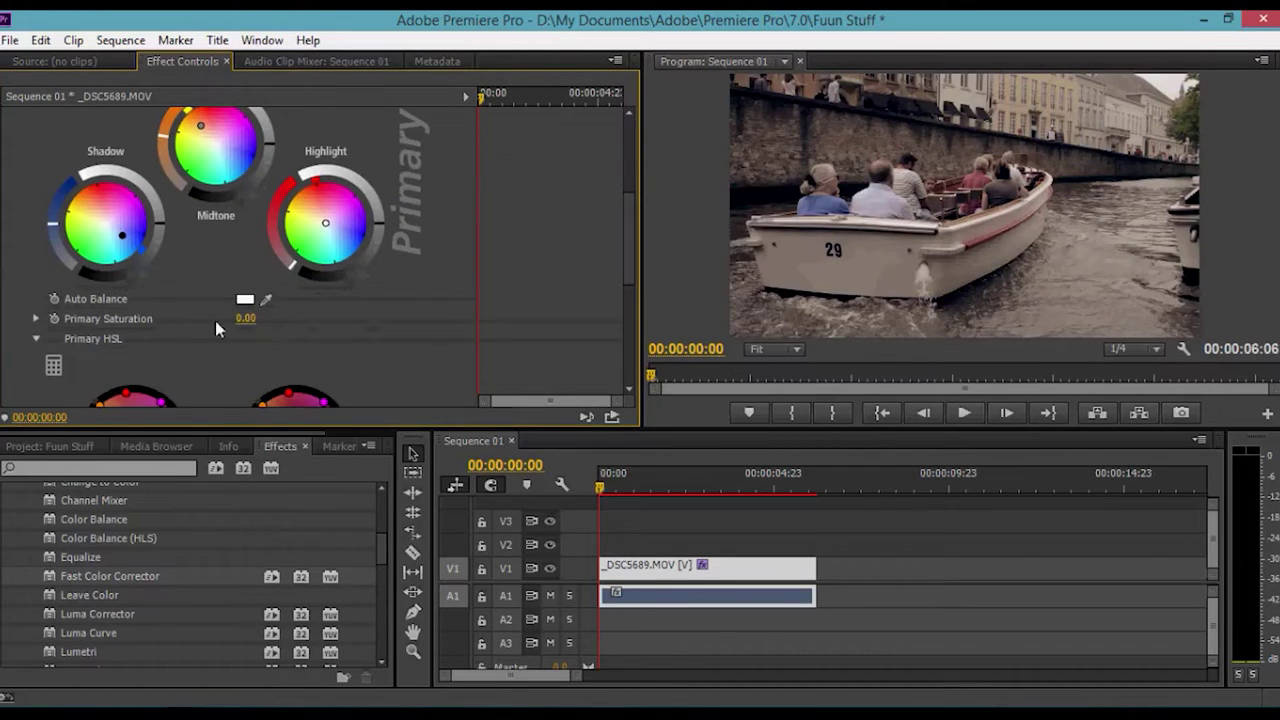
pyautogui.moveTo(245, 318); pyautogui.dragTo(338, 318)
pyautogui.moveTo(628, 259); pyautogui.dragTo(627, 235)
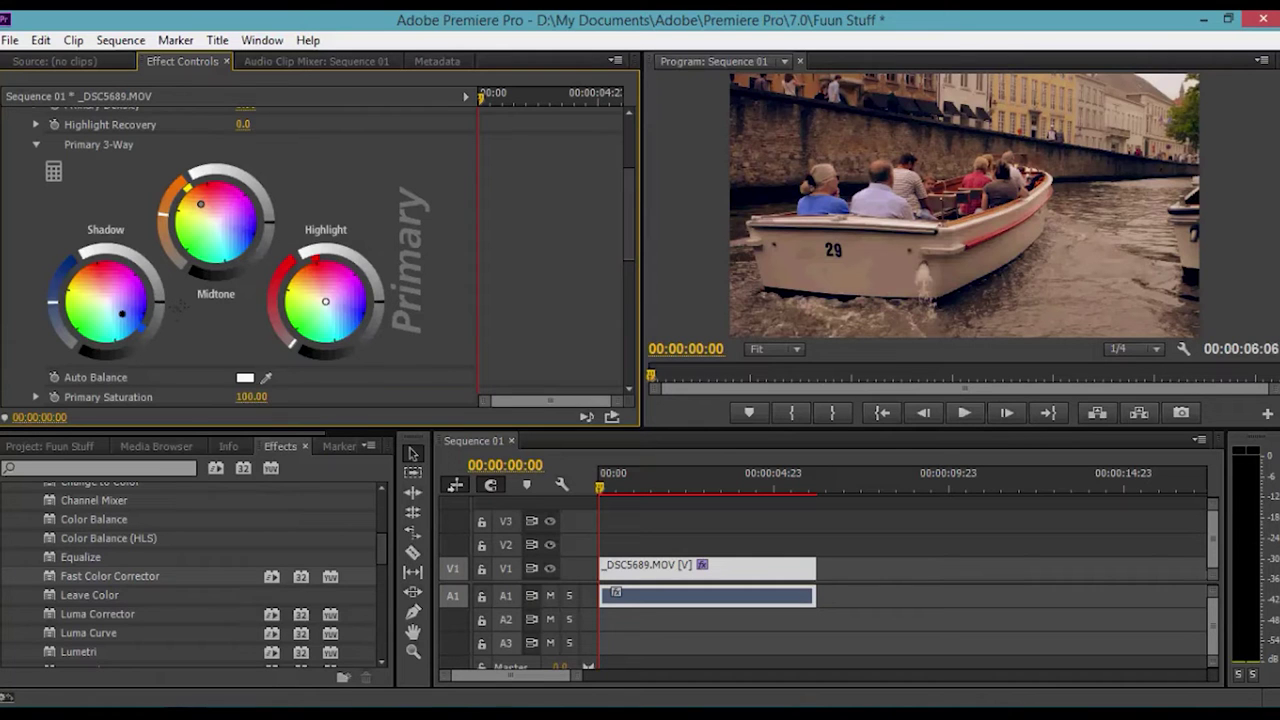
pyautogui.moveTo(160, 304); pyautogui.dragTo(160, 312)
pyautogui.moveTo(268, 234); pyautogui.dragTo(266, 242)
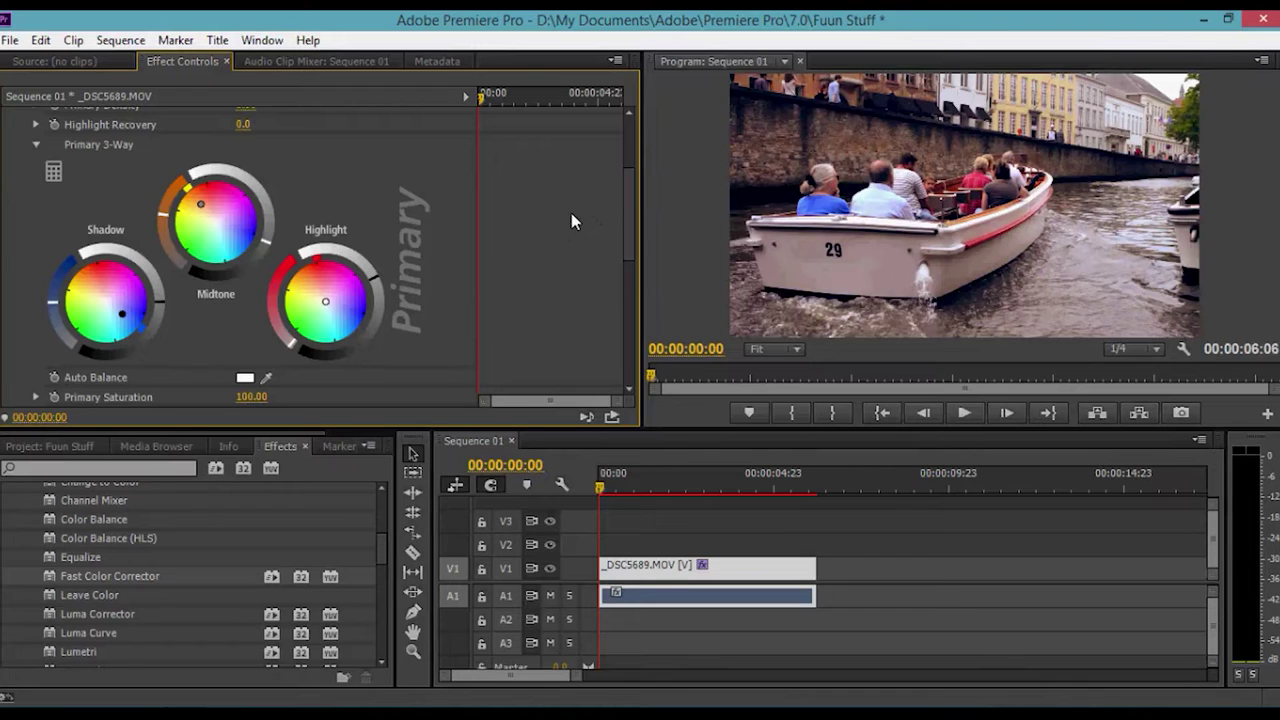
pyautogui.moveTo(633, 238); pyautogui.dragTo(634, 168)
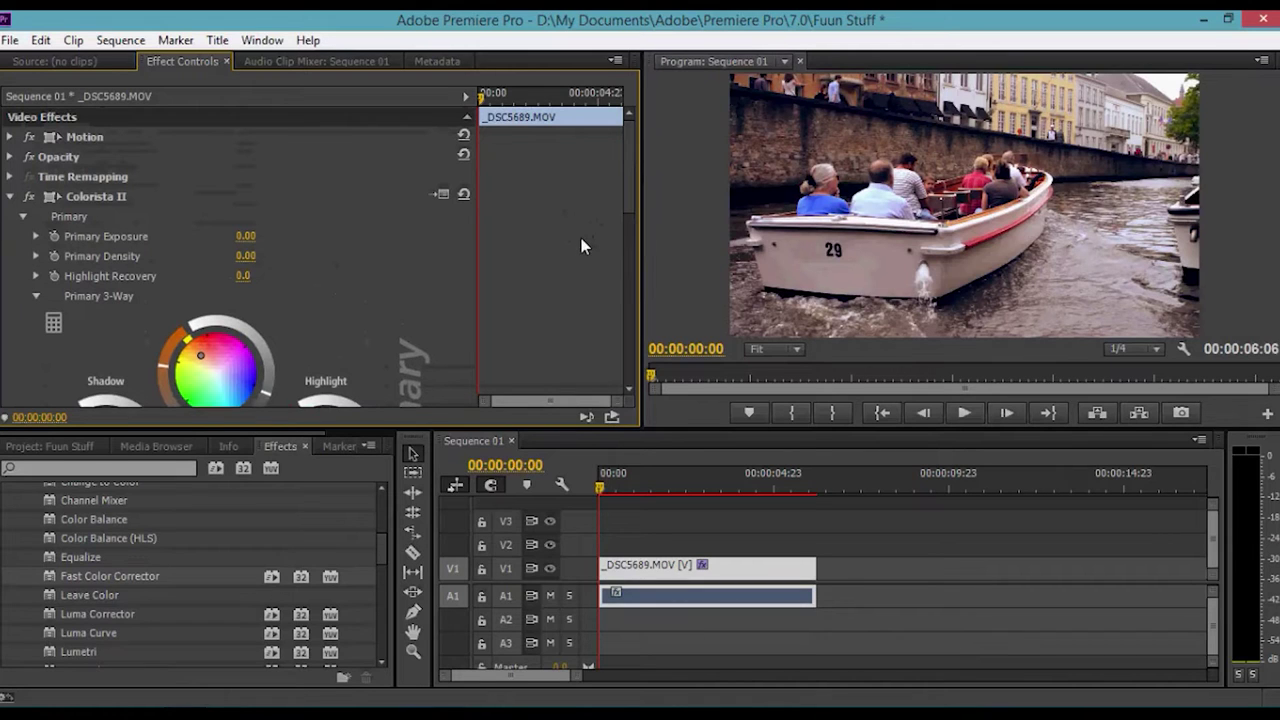
pyautogui.click(28, 198)
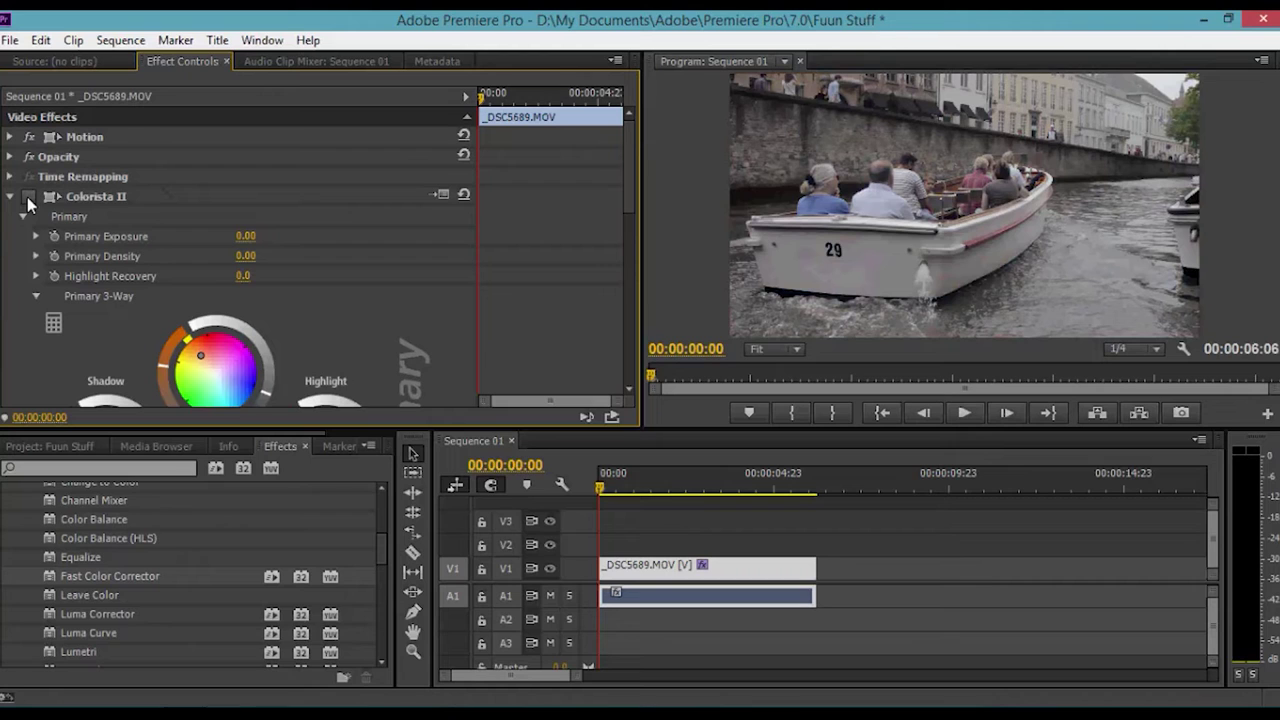
pyautogui.click(28, 198)
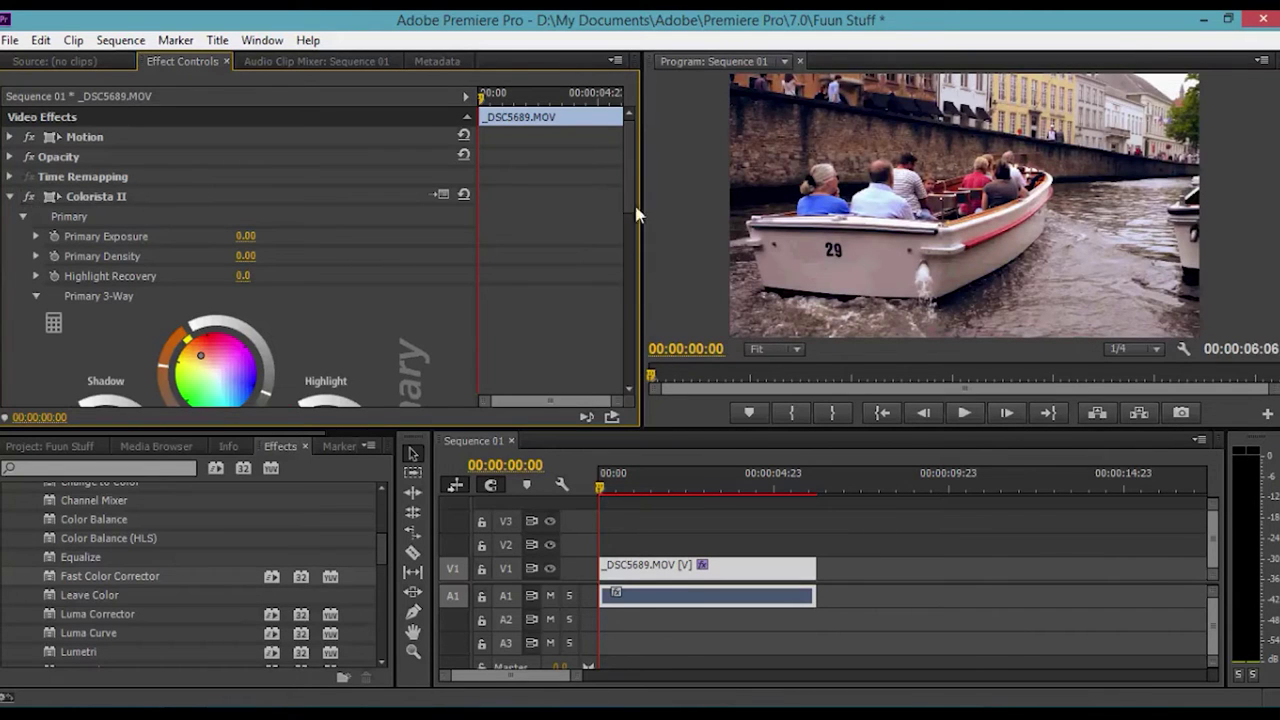
pyautogui.moveTo(636, 212); pyautogui.dragTo(636, 250)
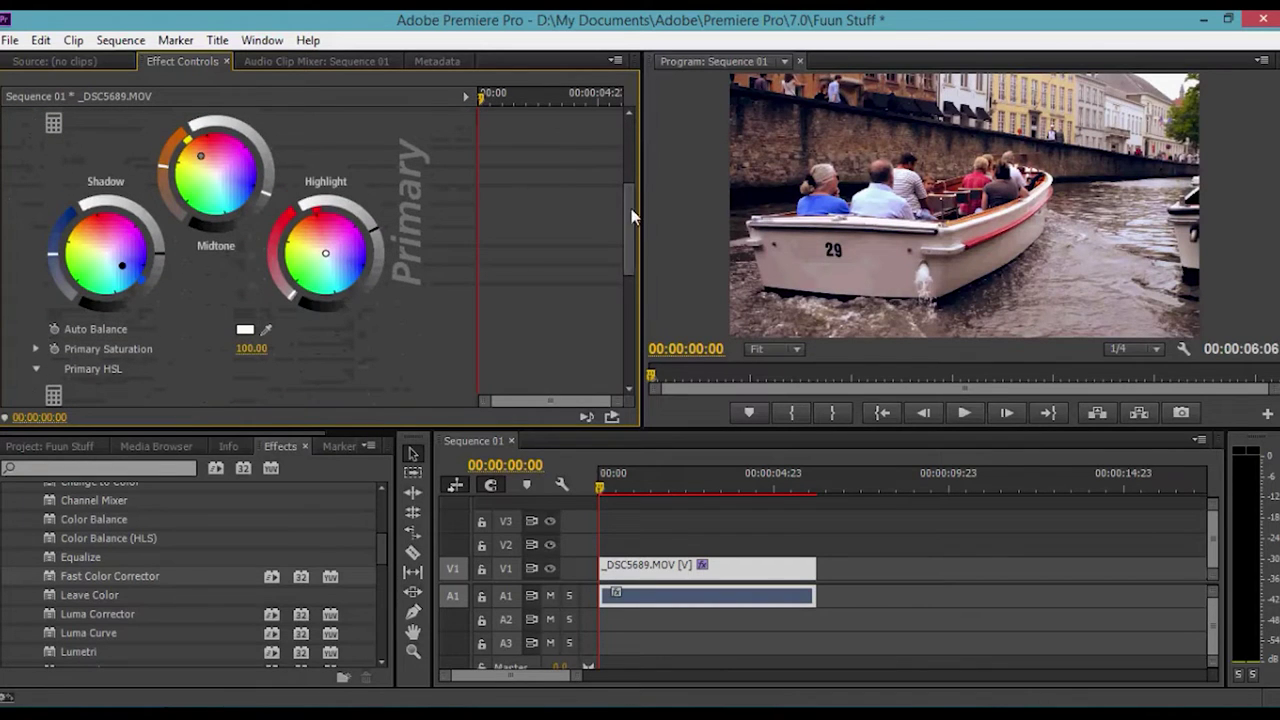
pyautogui.moveTo(632, 216); pyautogui.dragTo(628, 135)
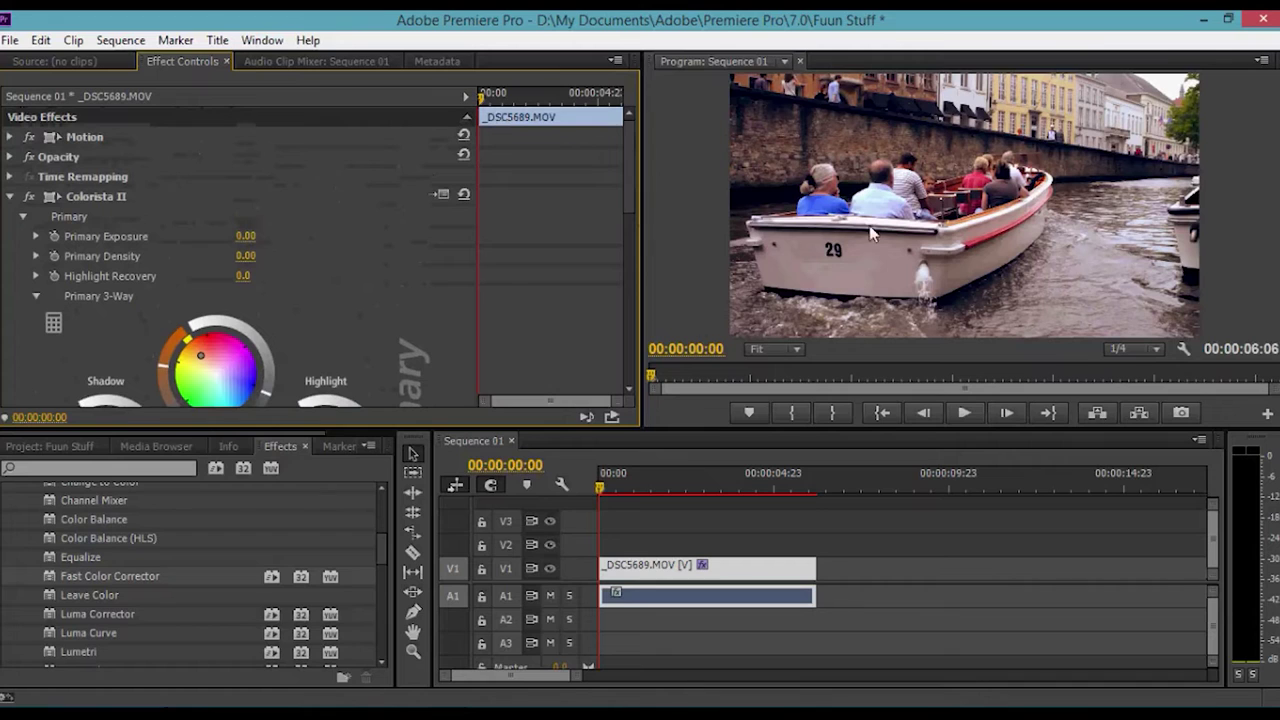
# Step: Zoom the Program monitor to 150% and pan with the Hand tool onto the woman's head
pyautogui.click(790, 351)
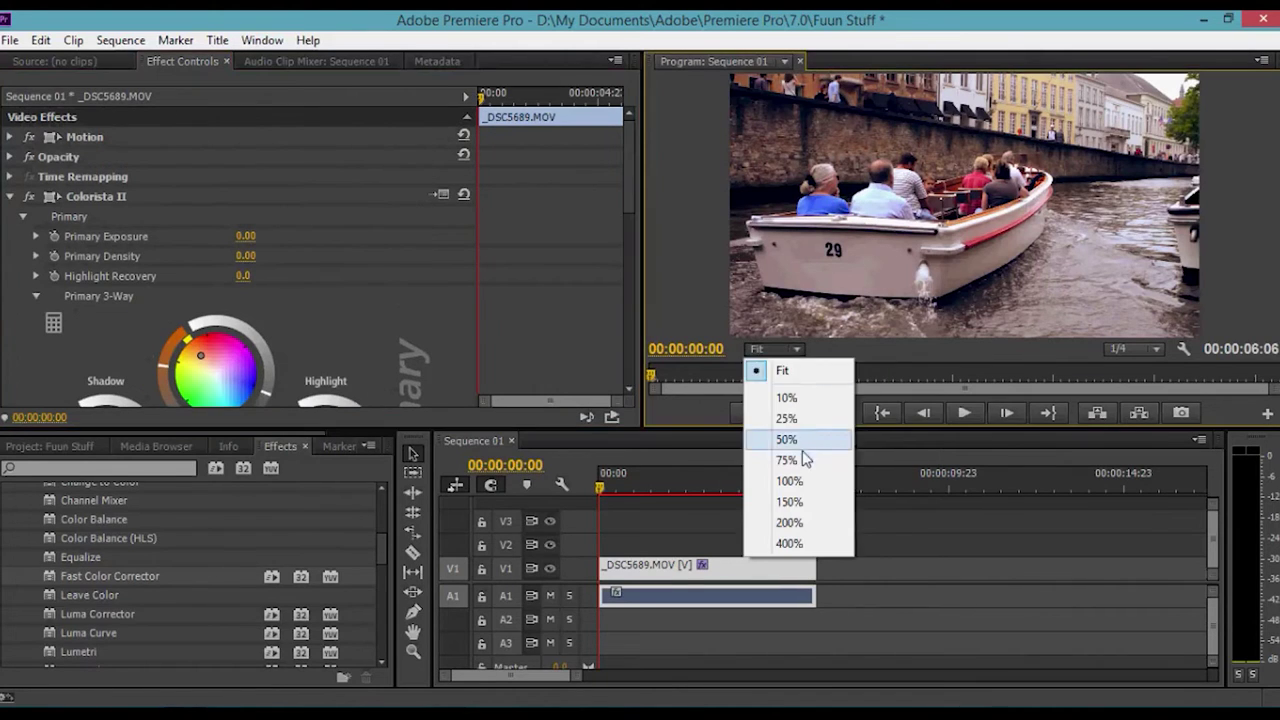
pyautogui.click(790, 502)
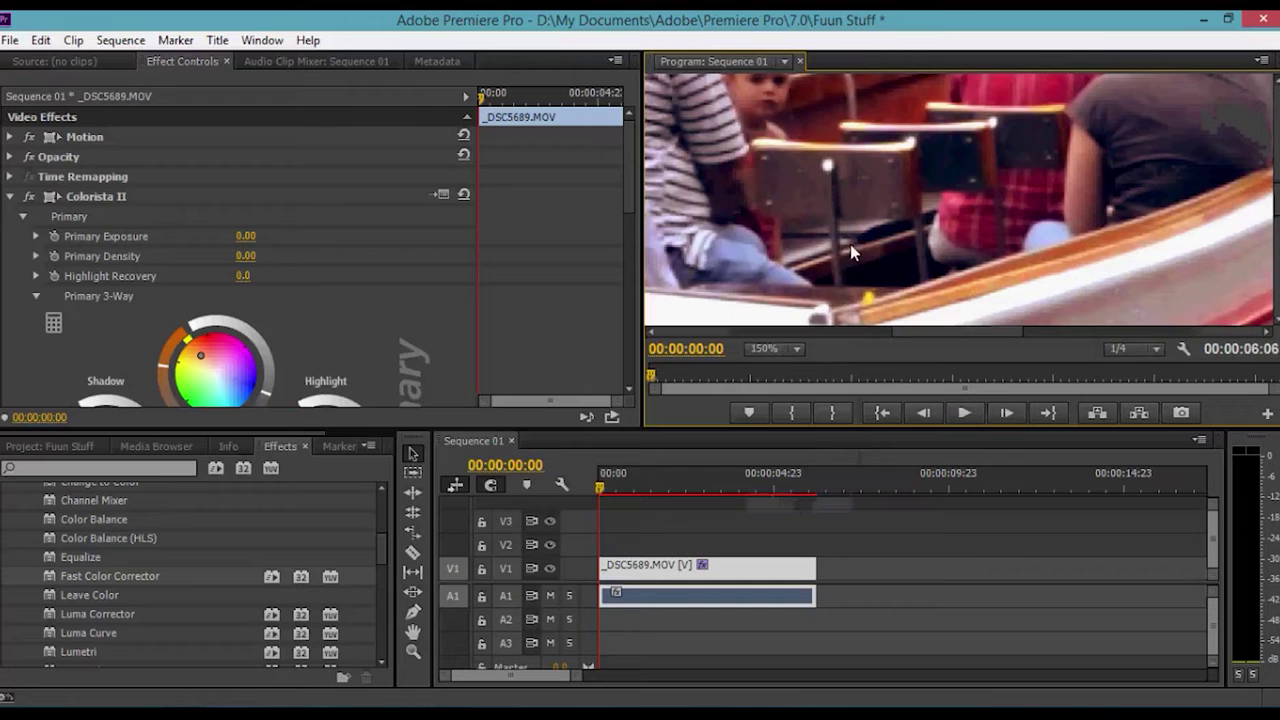
pyautogui.press('h')
pyautogui.moveTo(765, 222)
pyautogui.mouseDown()
pyautogui.moveTo(766, 206)
pyautogui.moveTo(786, 223)
pyautogui.mouseUp()
pyautogui.moveTo(871, 252); pyautogui.dragTo(894, 171)
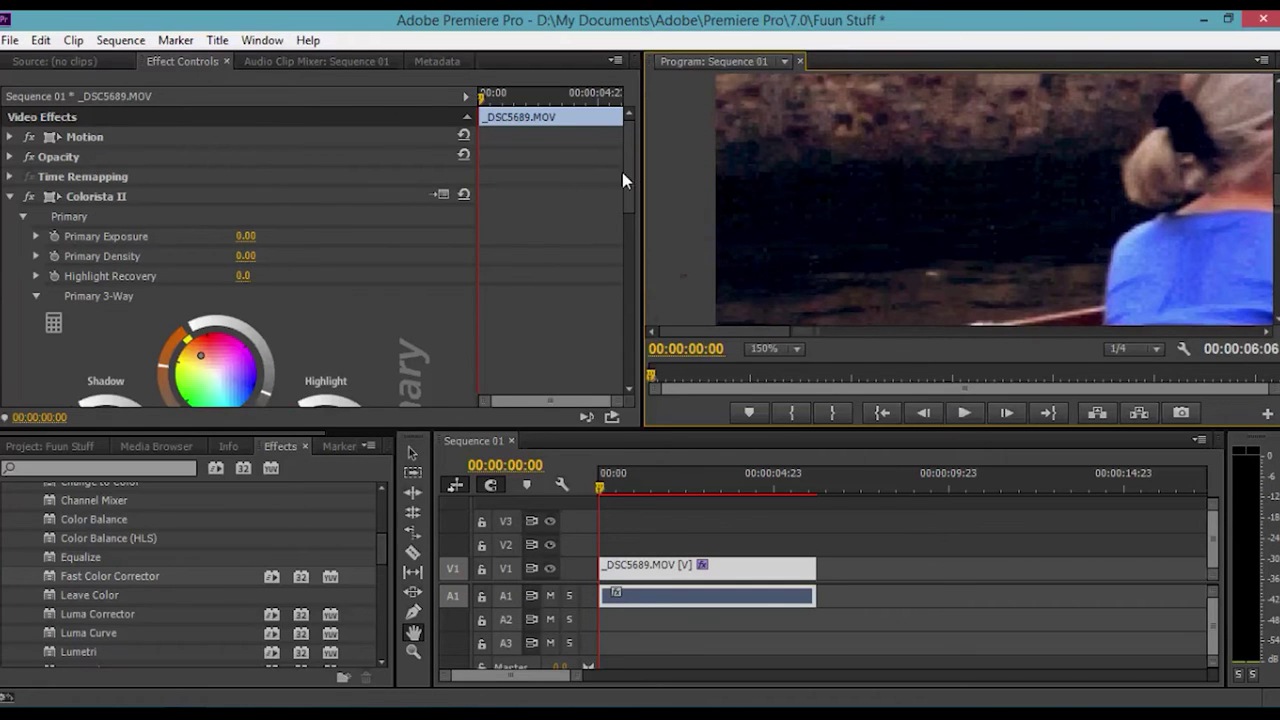
pyautogui.moveTo(622, 172)
pyautogui.mouseDown()
pyautogui.moveTo(628, 212)
pyautogui.moveTo(636, 180)
pyautogui.mouseUp()
# Step: Toggle Colorista II's fx off and on to compare the grade with the original, leaving it enabled
pyautogui.click(412, 452)
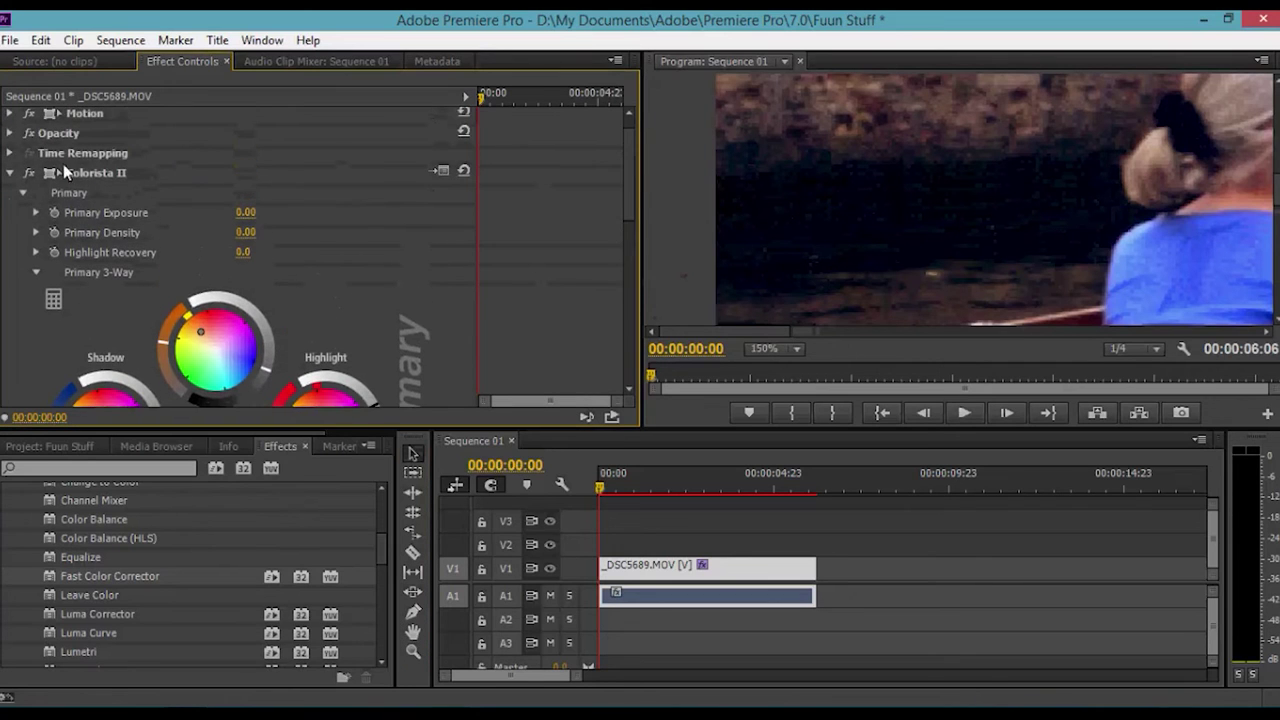
pyautogui.click(29, 174)
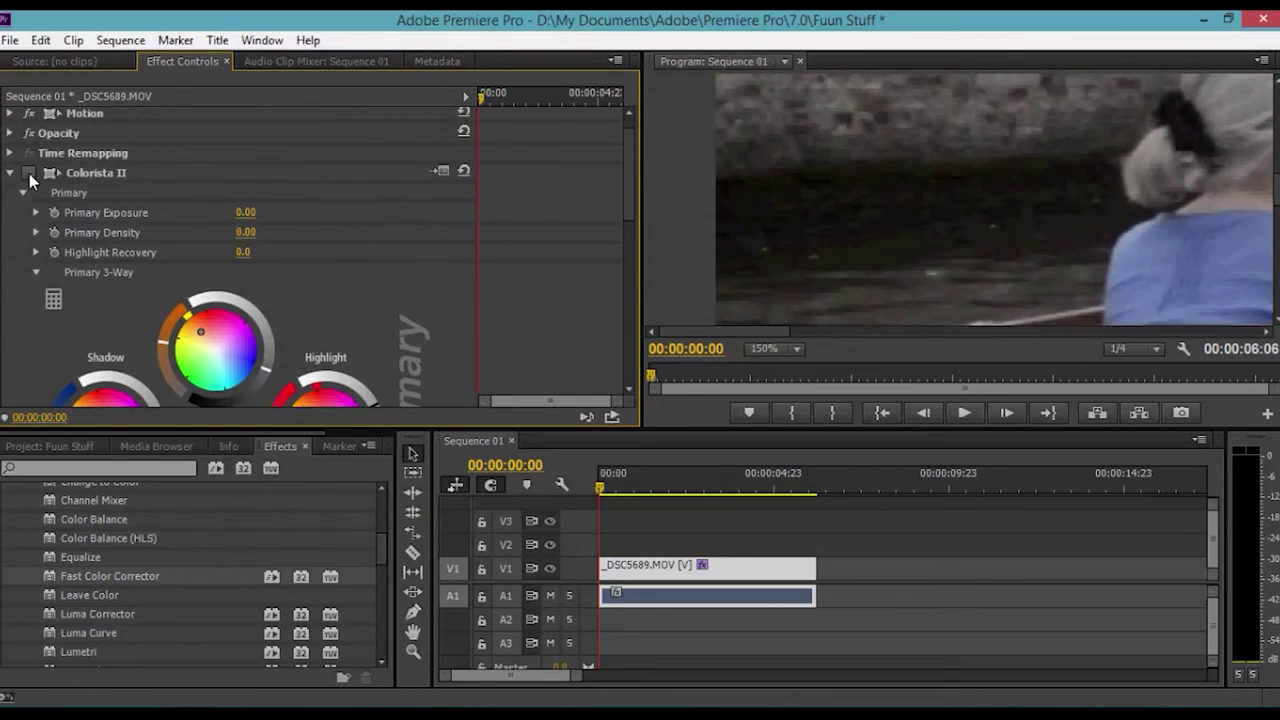
pyautogui.click(29, 174)
pyautogui.click(29, 174)
pyautogui.click(29, 174)
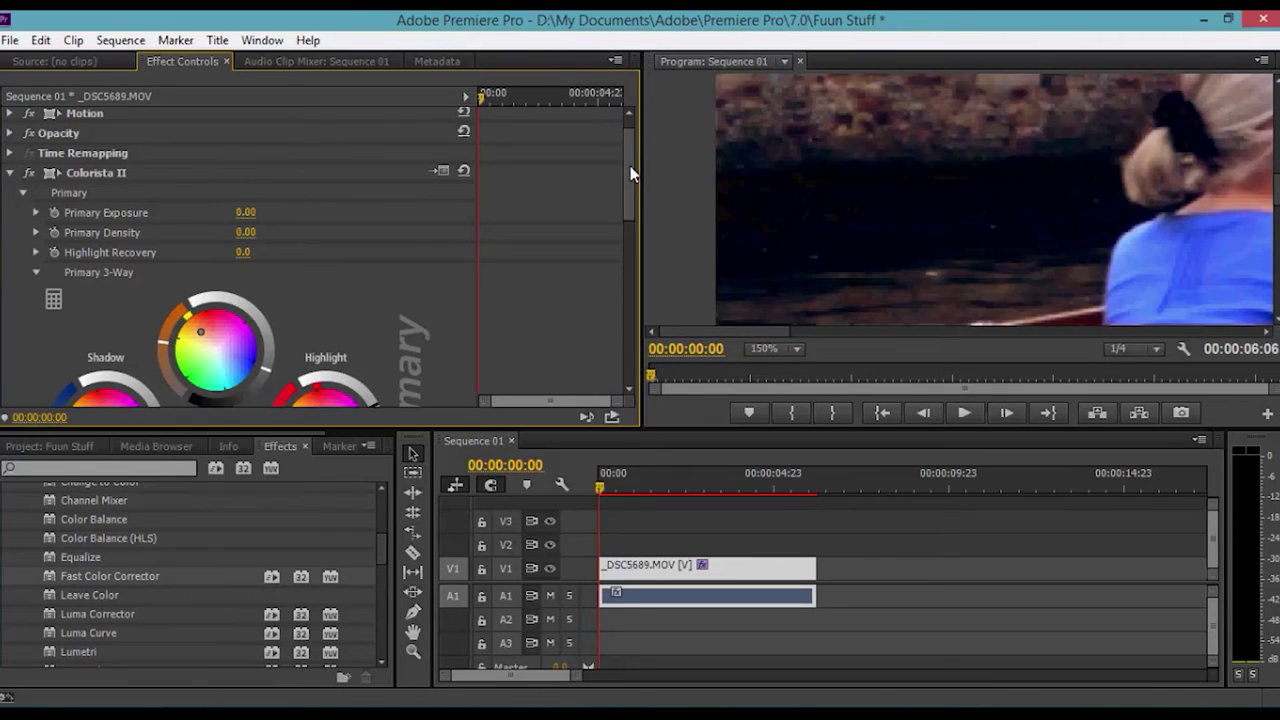
pyautogui.scroll(-3, 629, 175)
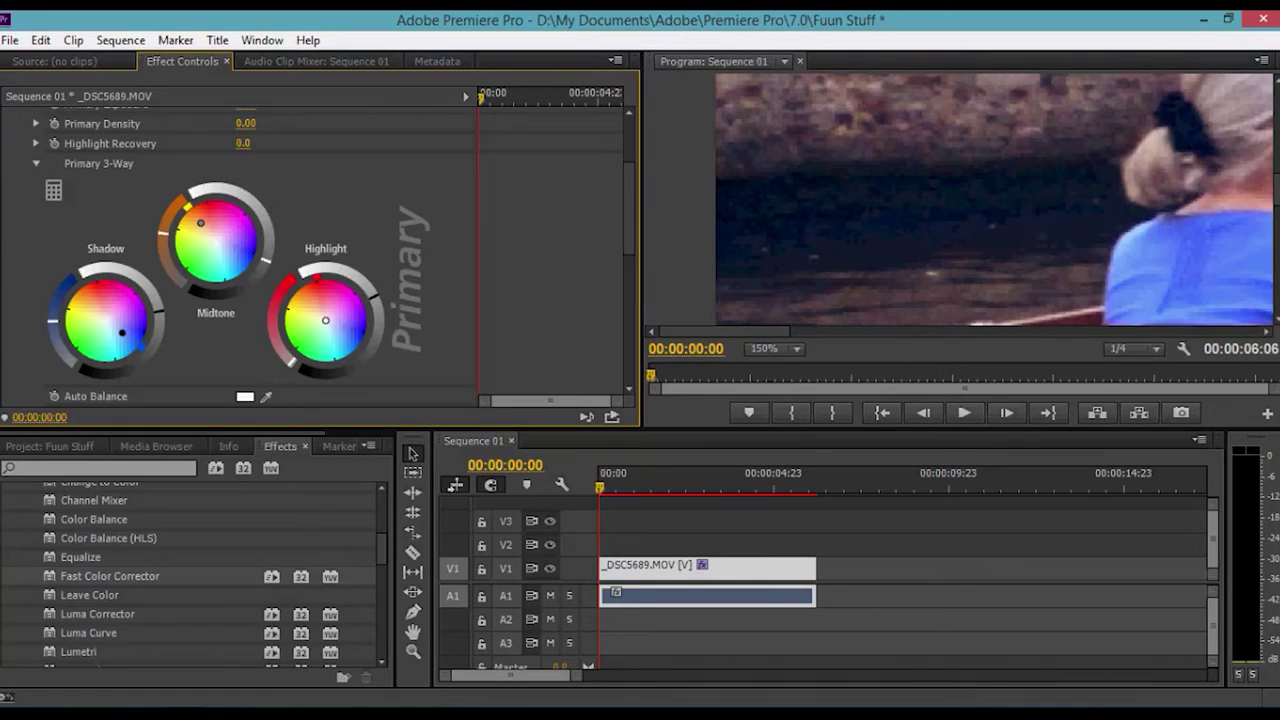
# Step: Flip Colorista II off and on for a before/after check, leaving it off
pyautogui.scroll(3, 228, 216)
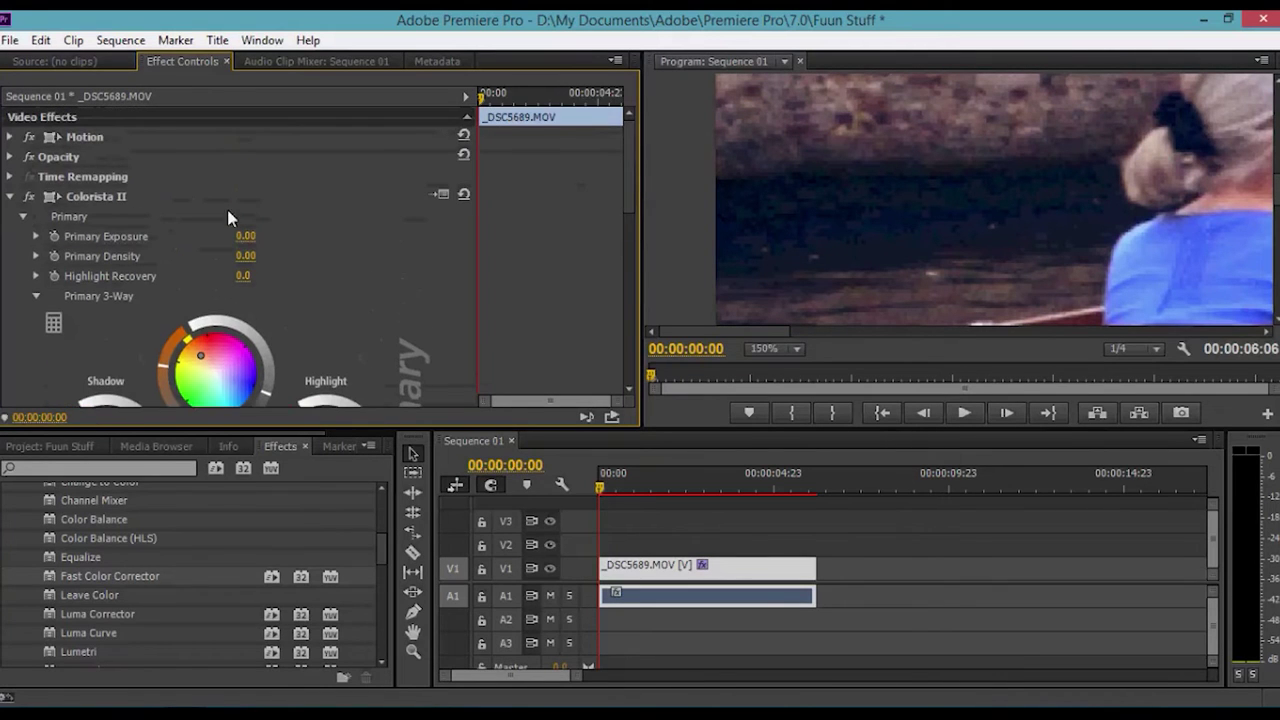
pyautogui.click(30, 200)
pyautogui.click(30, 200)
pyautogui.click(30, 200)
pyautogui.click(30, 200)
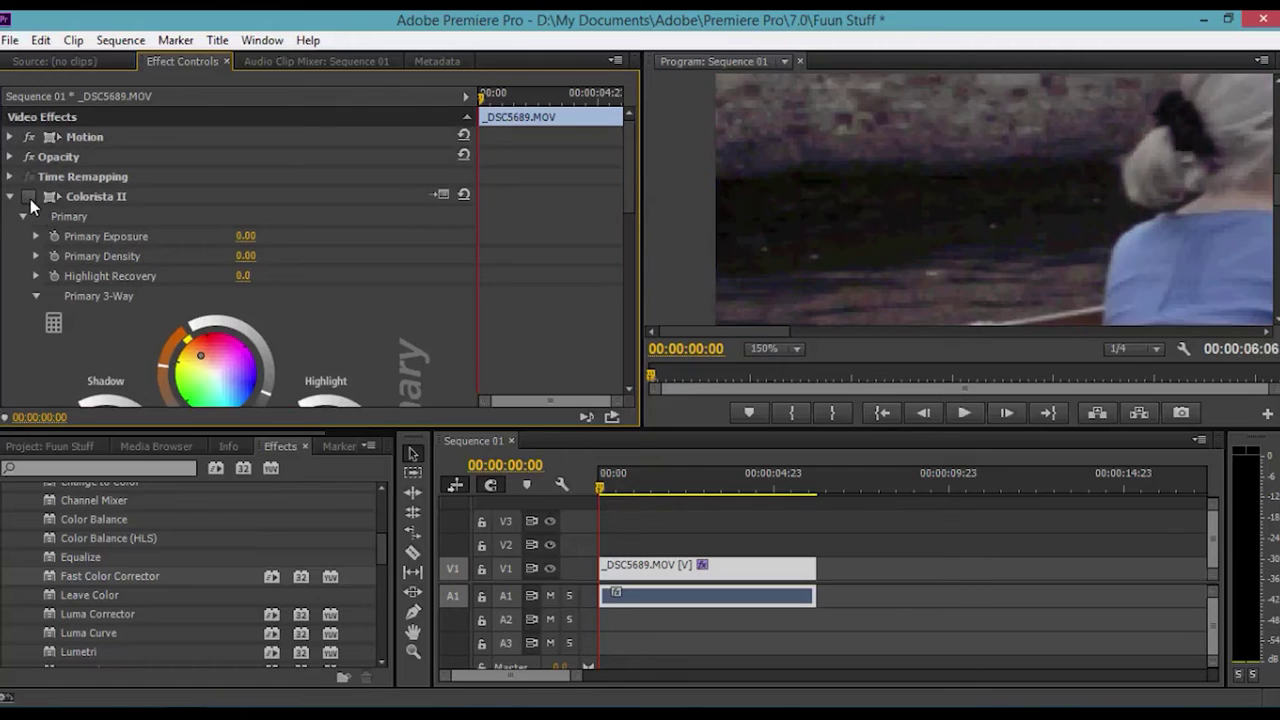
# Step: Set the Program monitor zoom to Fit, re-enable Colorista II and scroll its settings
pyautogui.click(786, 347)
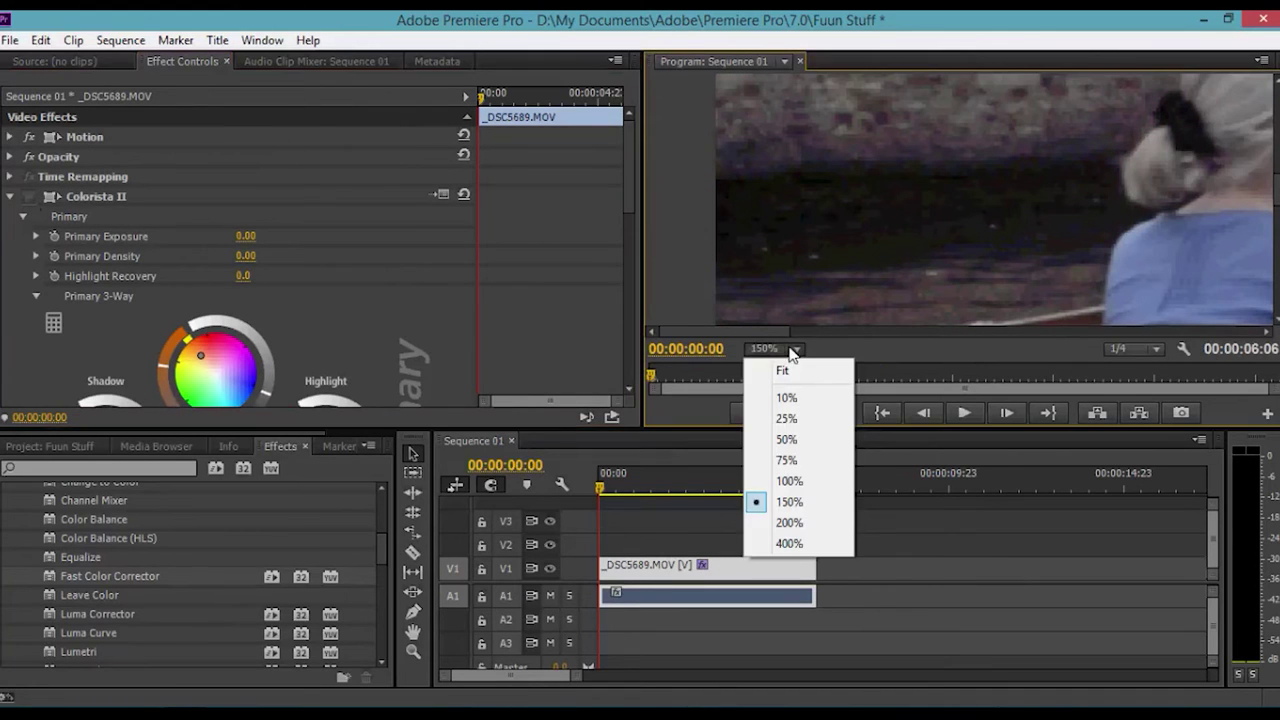
pyautogui.click(799, 372)
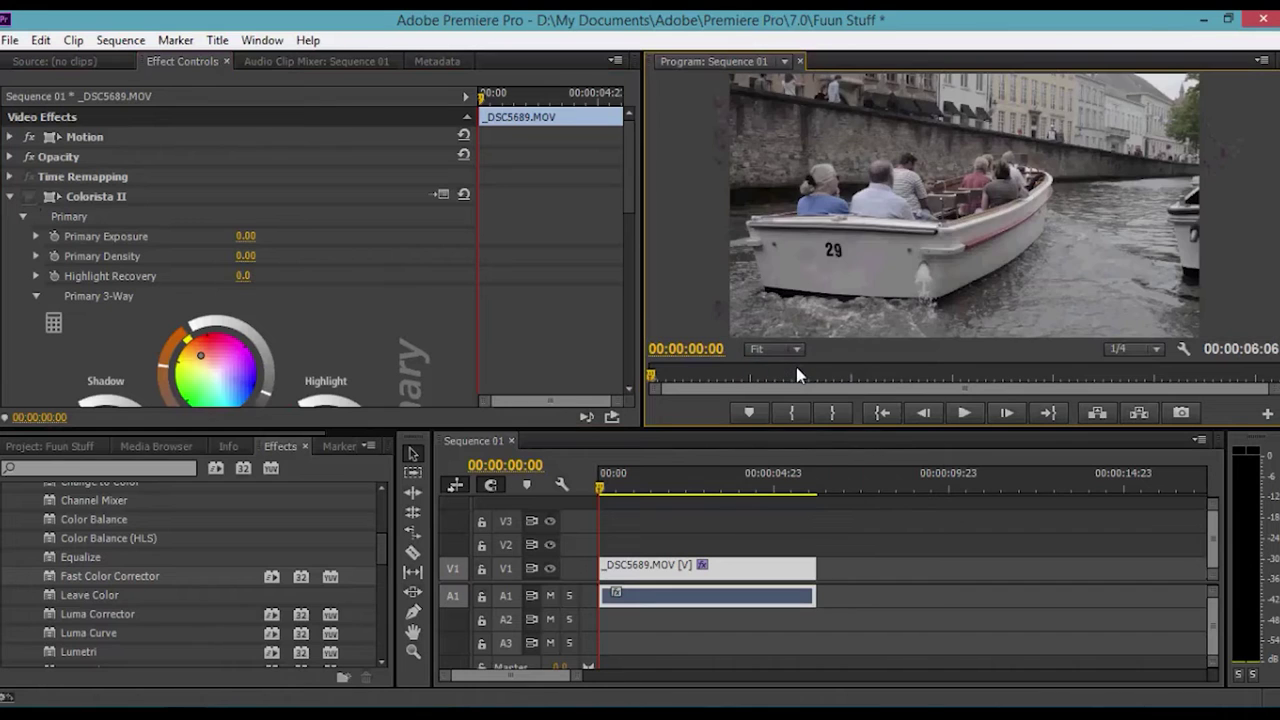
pyautogui.click(33, 200)
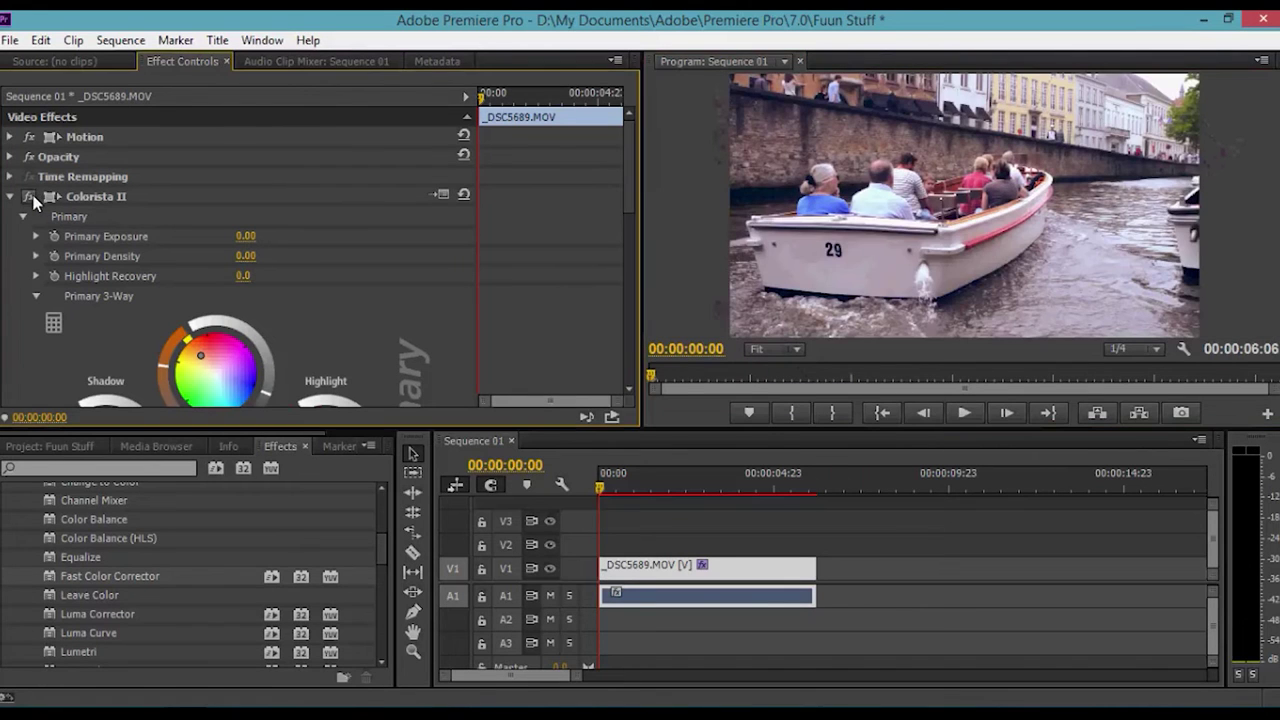
pyautogui.moveTo(631, 208); pyautogui.dragTo(629, 216)
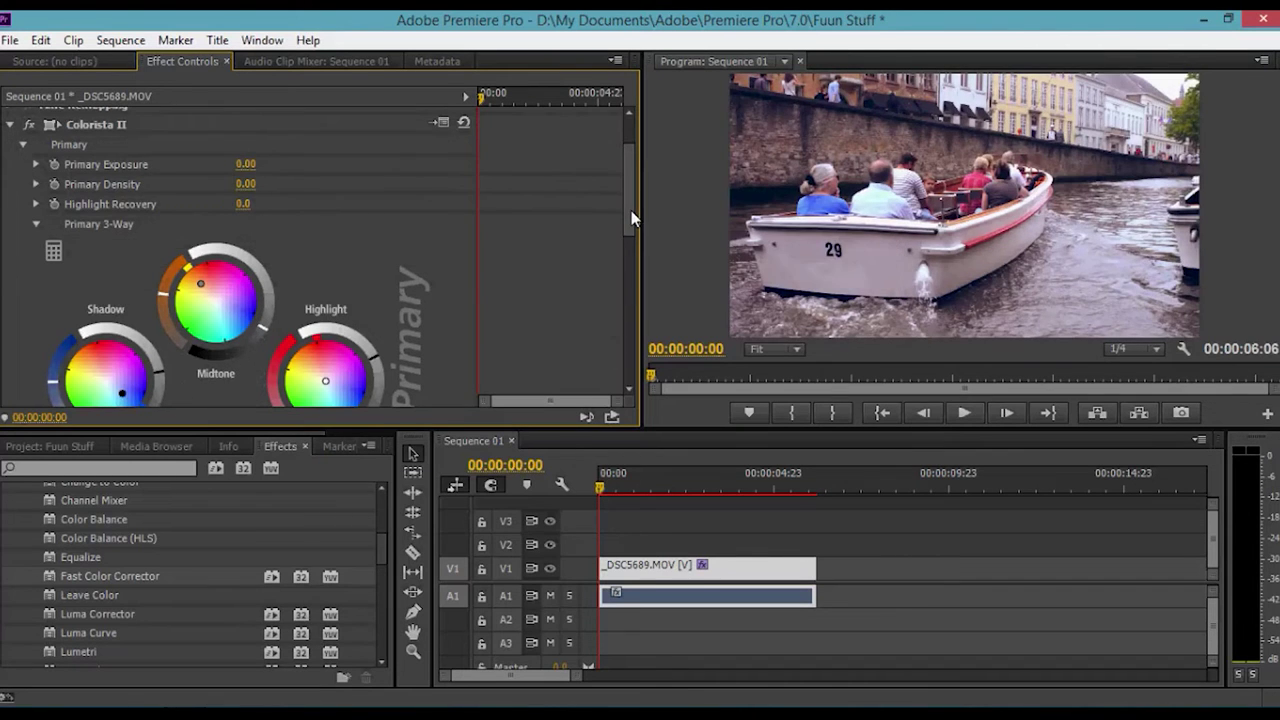
pyautogui.moveTo(631, 210); pyautogui.dragTo(622, 344)
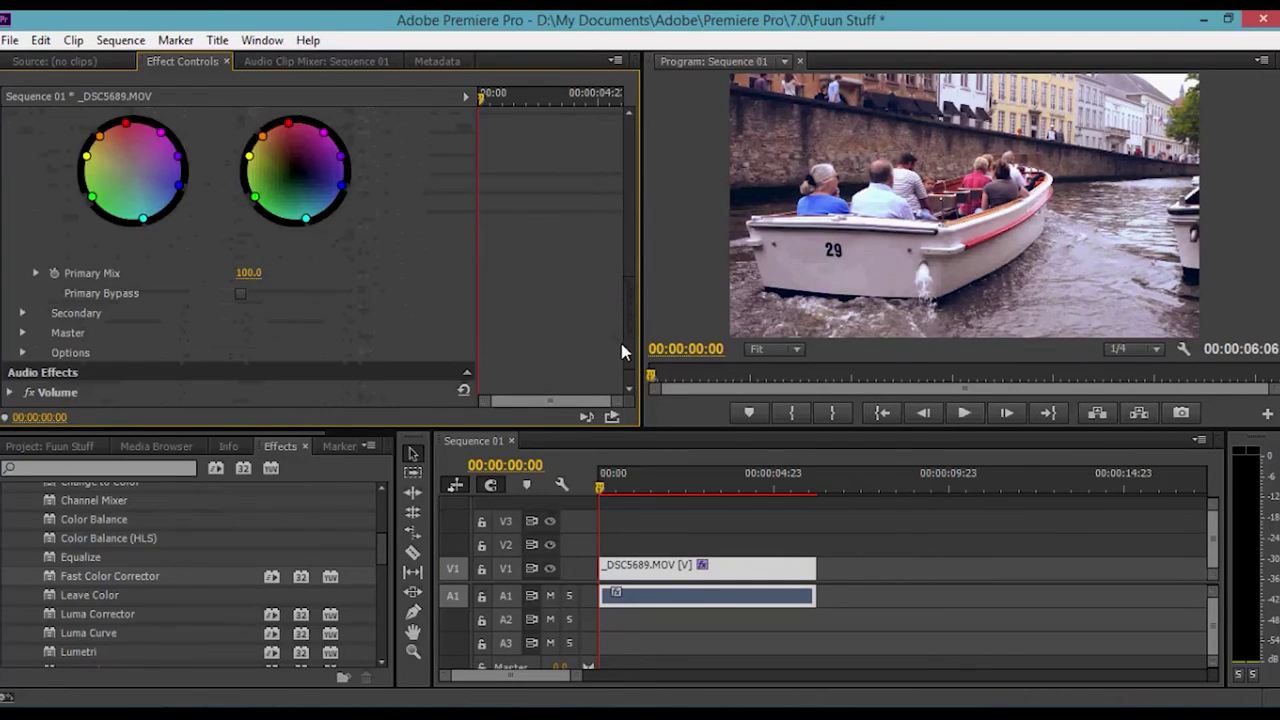
pyautogui.click(882, 558)
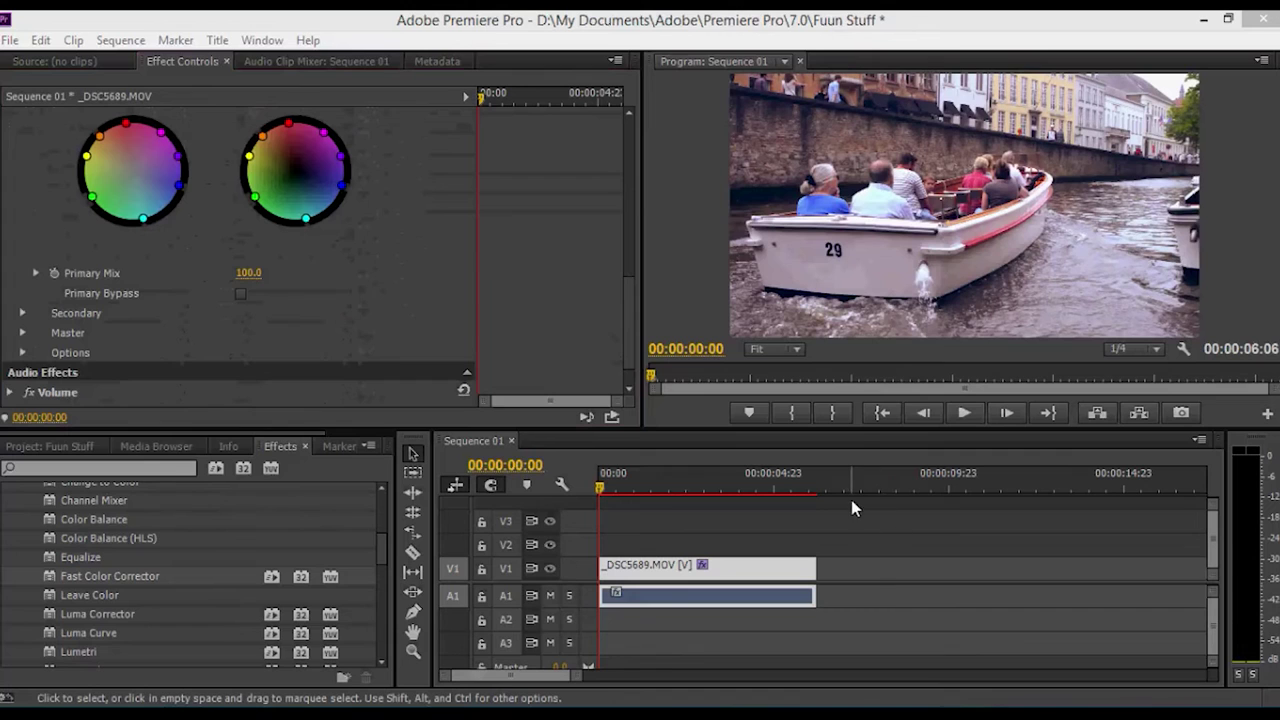
# Step: Select the canal boat clip in the Sequence 01 timeline
pyautogui.click(577, 262)
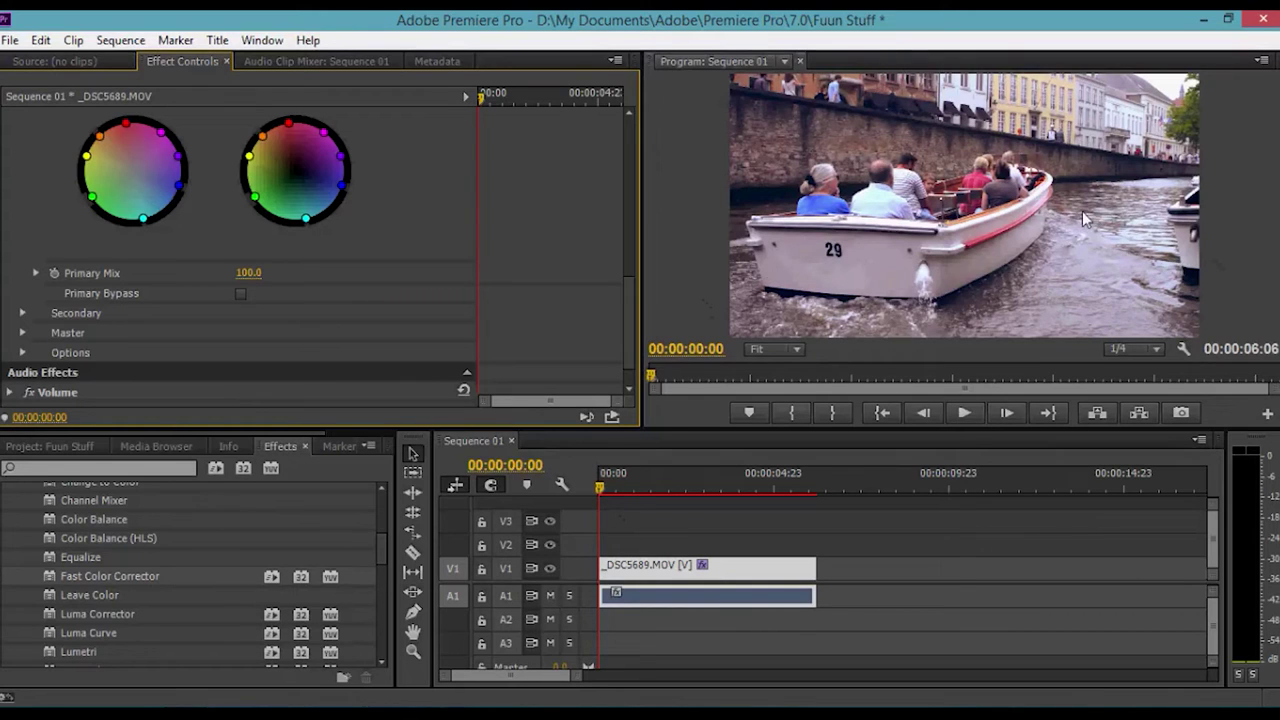
pyautogui.click(748, 575)
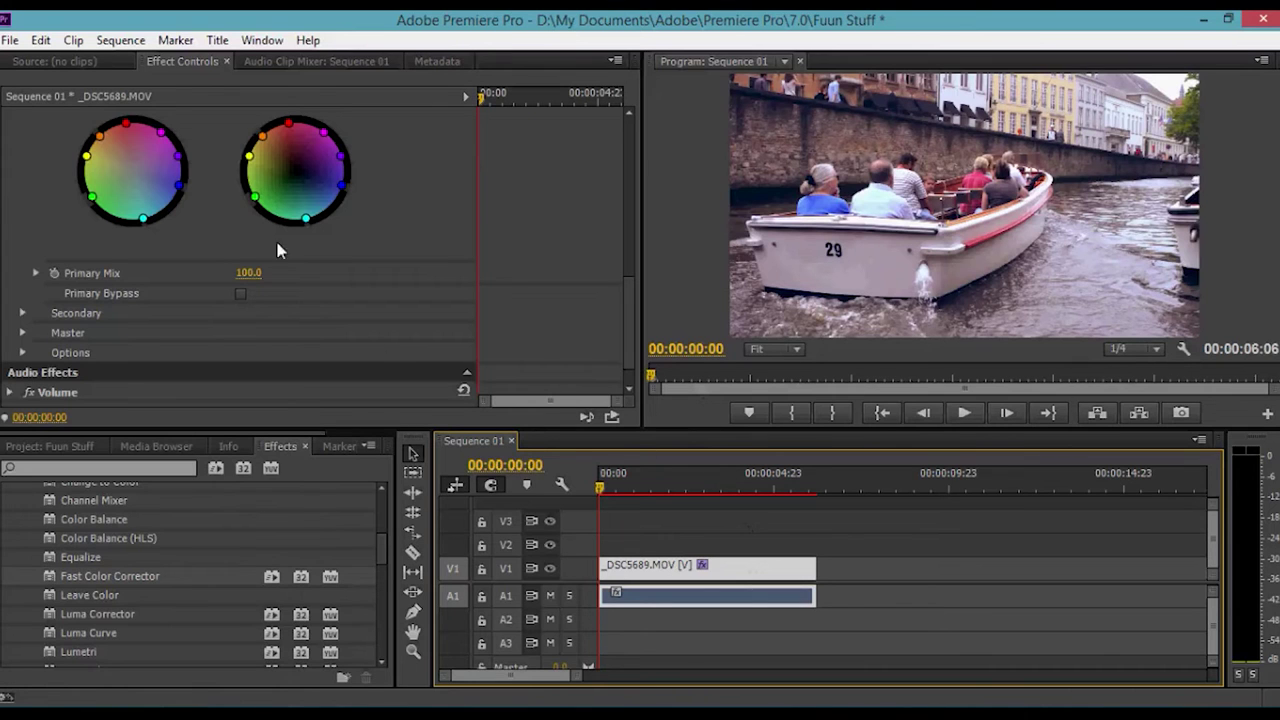
# Step: Create Sequence 02 from the DSLR 1080p24 preset with frame height changed to 800
pyautogui.click(10, 40)
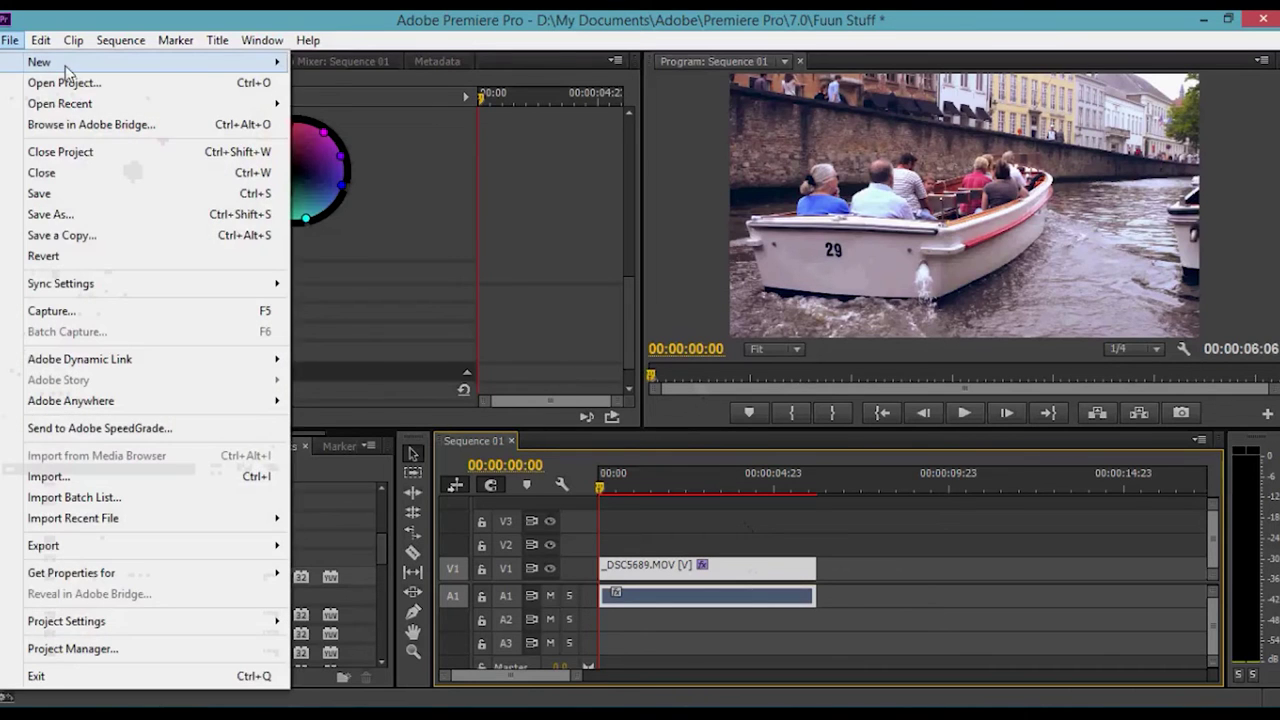
pyautogui.moveTo(68, 66)
pyautogui.click(330, 82)
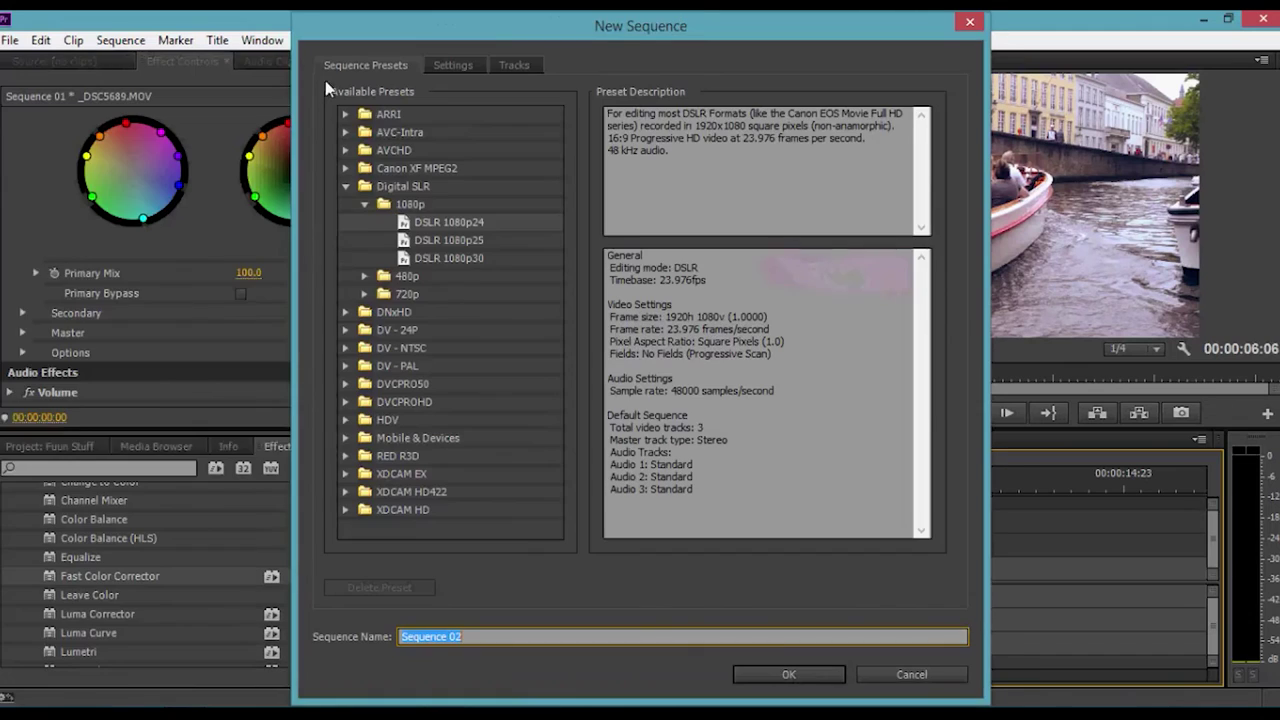
pyautogui.click(437, 228)
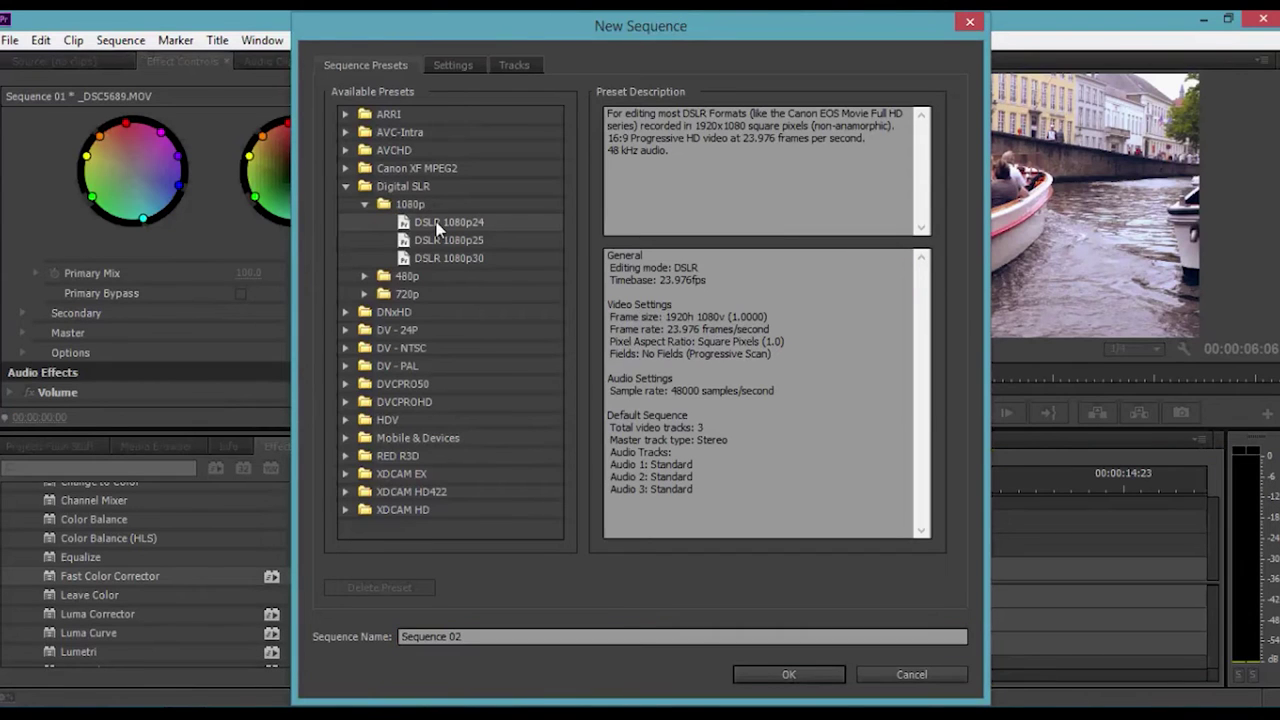
pyautogui.click(449, 66)
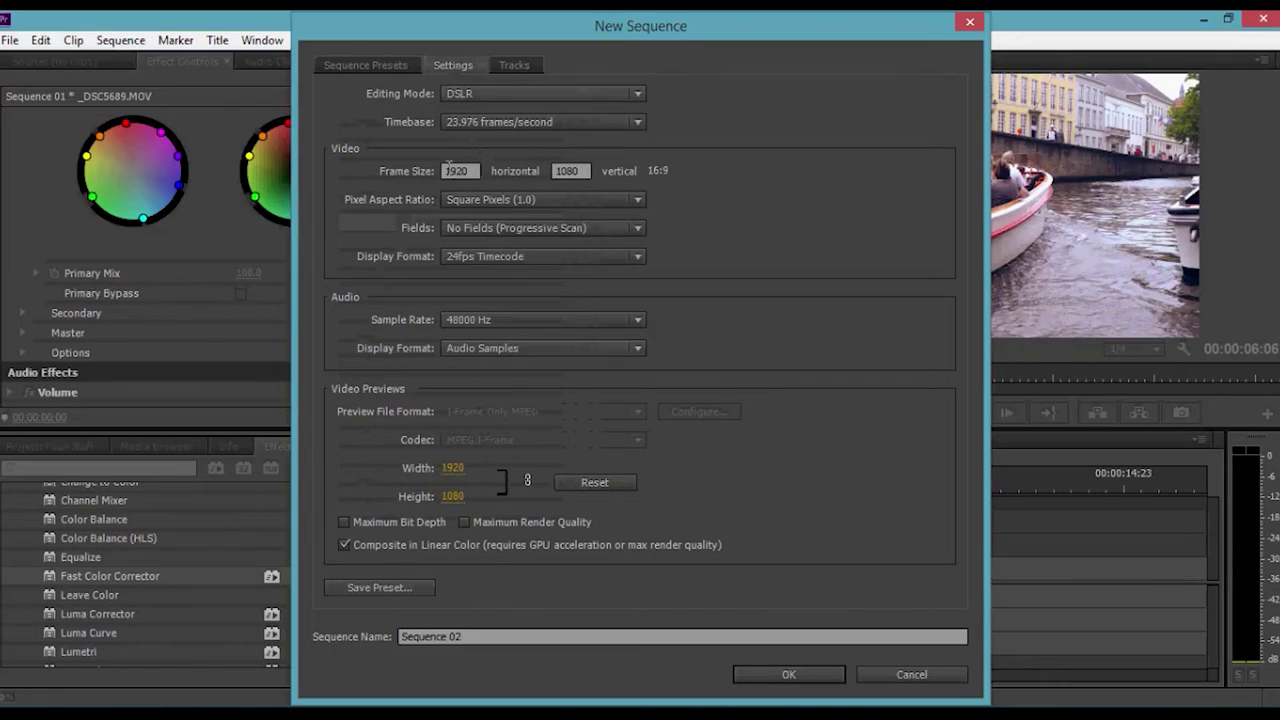
pyautogui.click(578, 170)
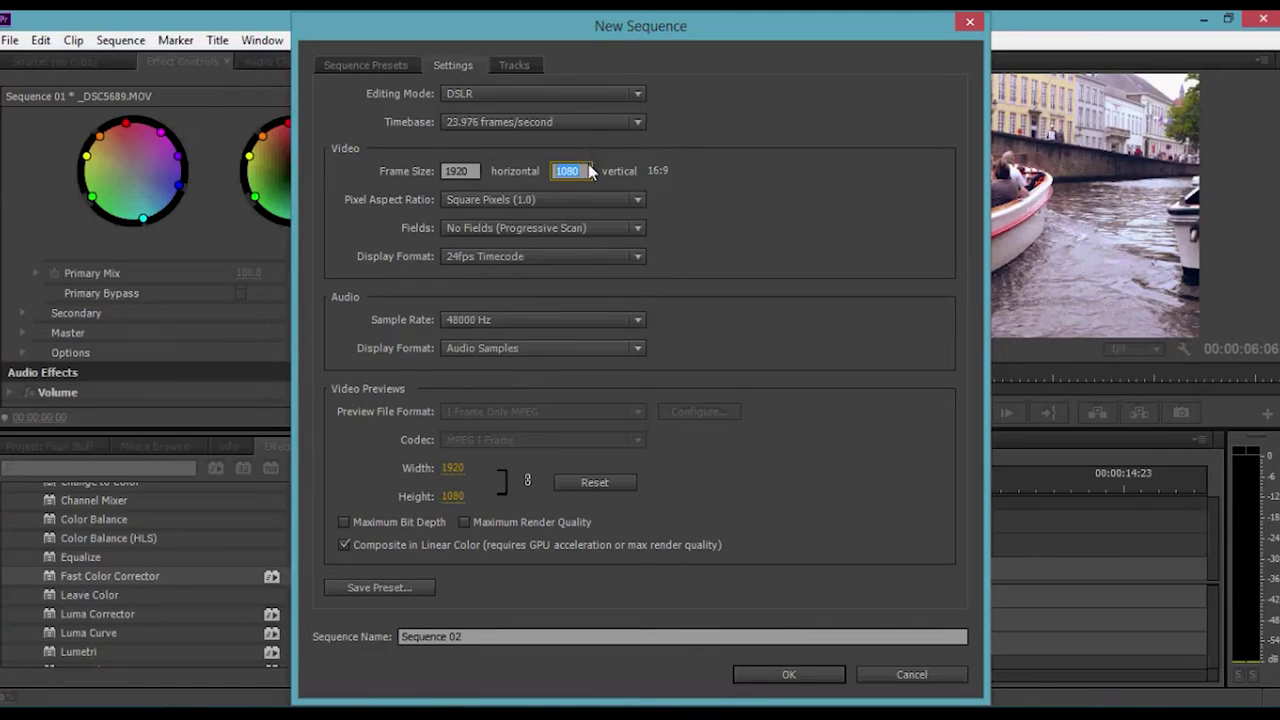
pyautogui.press('BackSpace')
pyautogui.write('800')
pyautogui.click(862, 172)
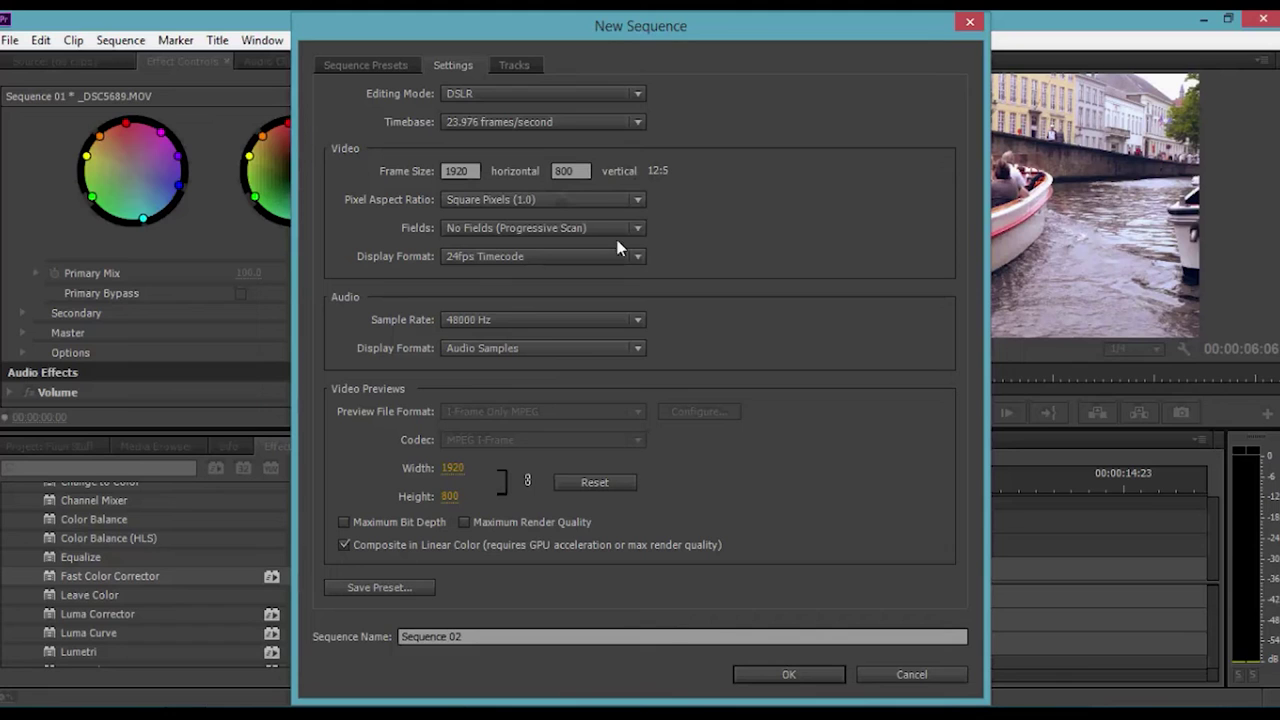
pyautogui.click(801, 679)
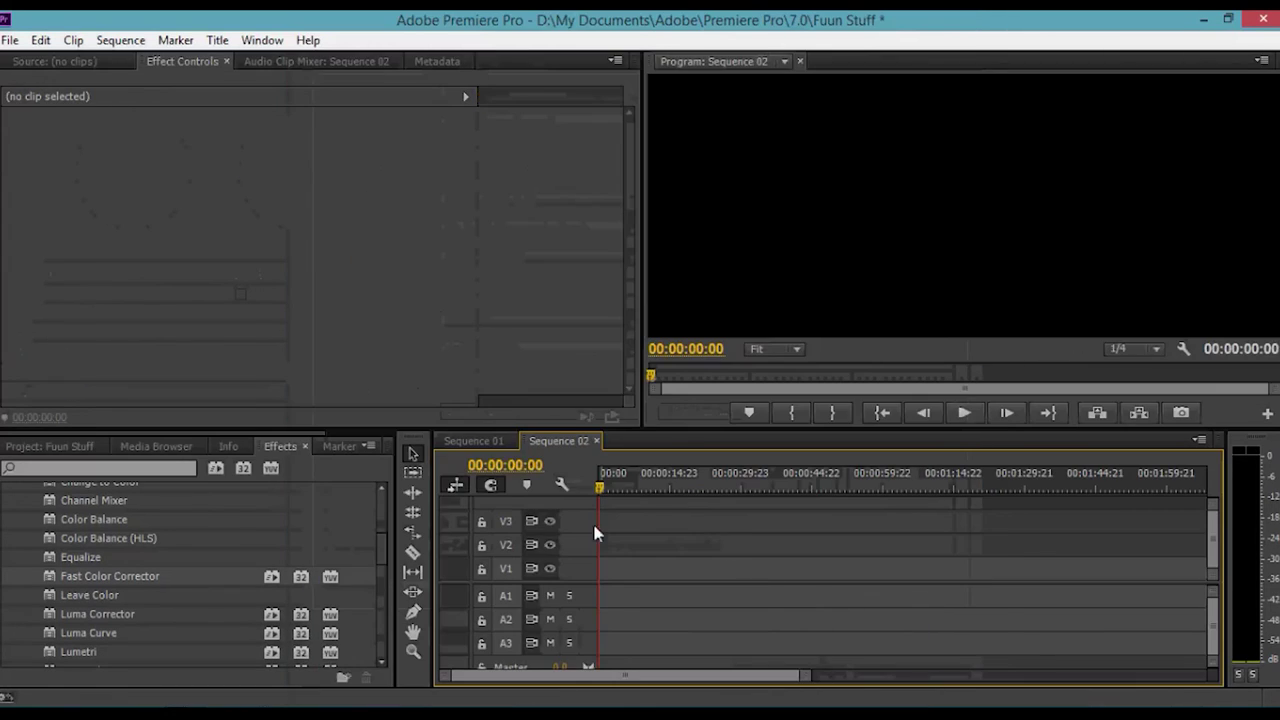
pyautogui.click(492, 440)
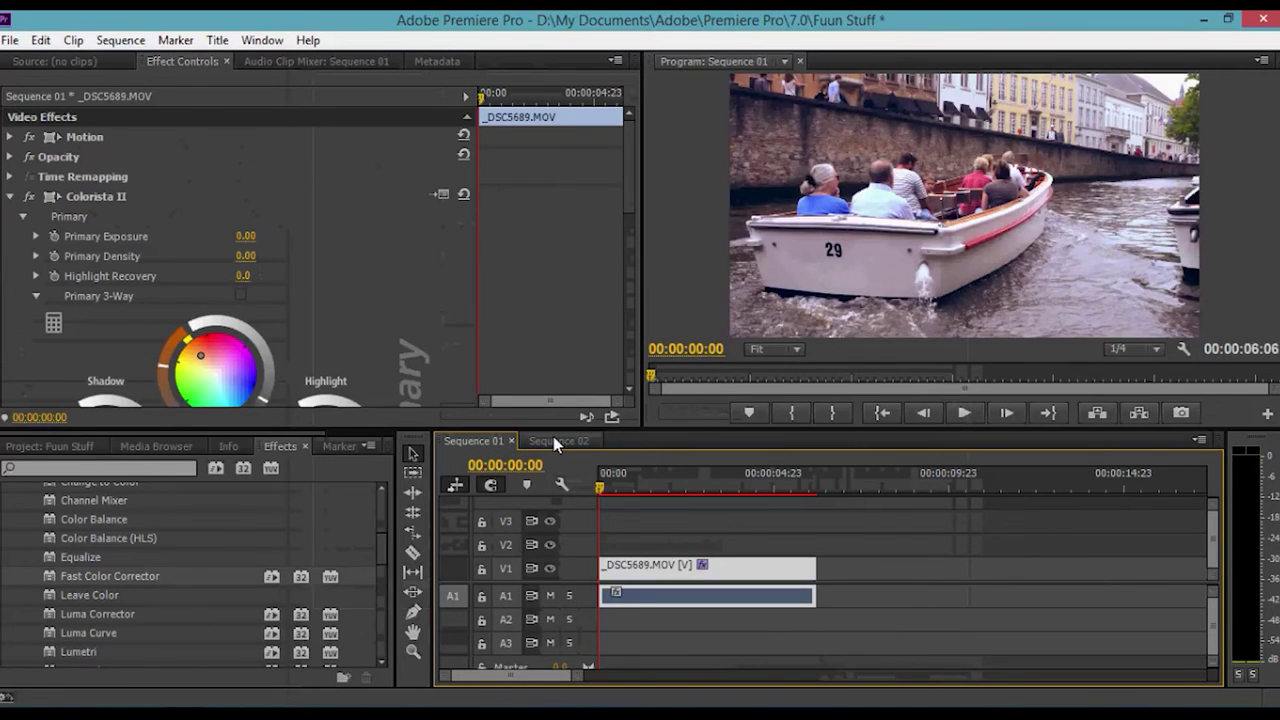
# Step: Copy the graded V1 boat clip from Sequence 01, then switch back to Sequence 02
pyautogui.click(553, 438)
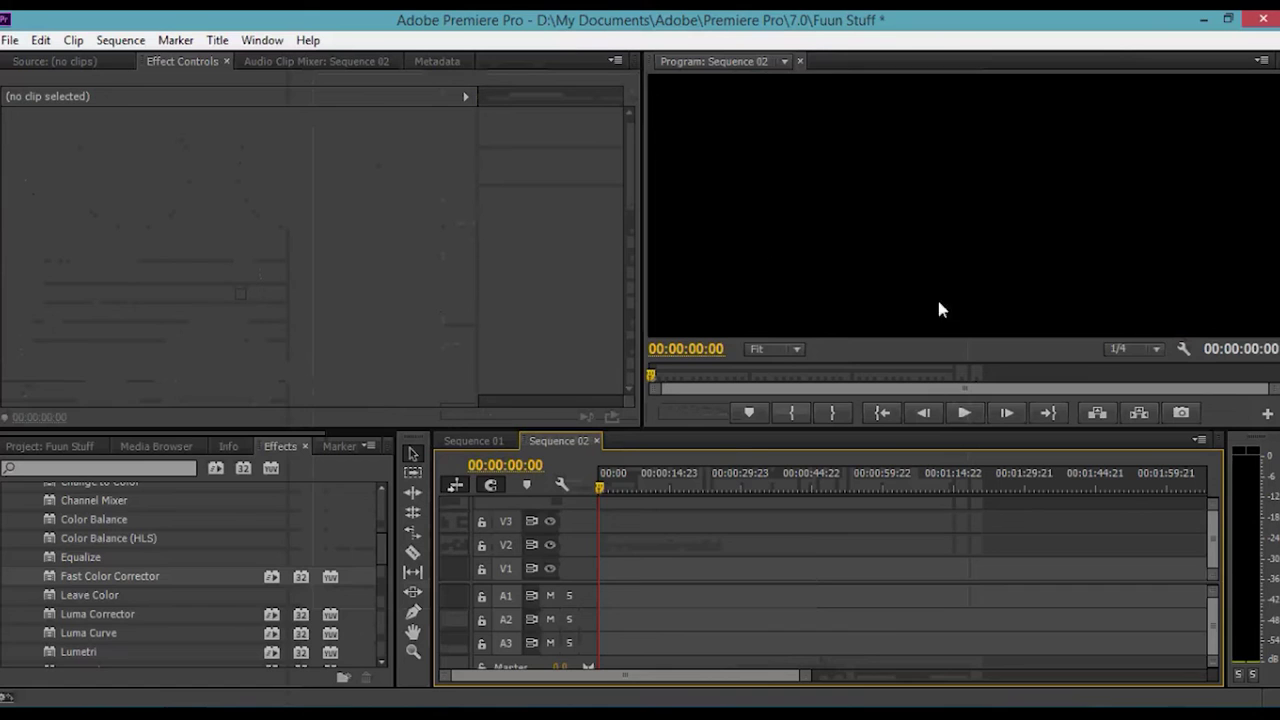
pyautogui.click(478, 441)
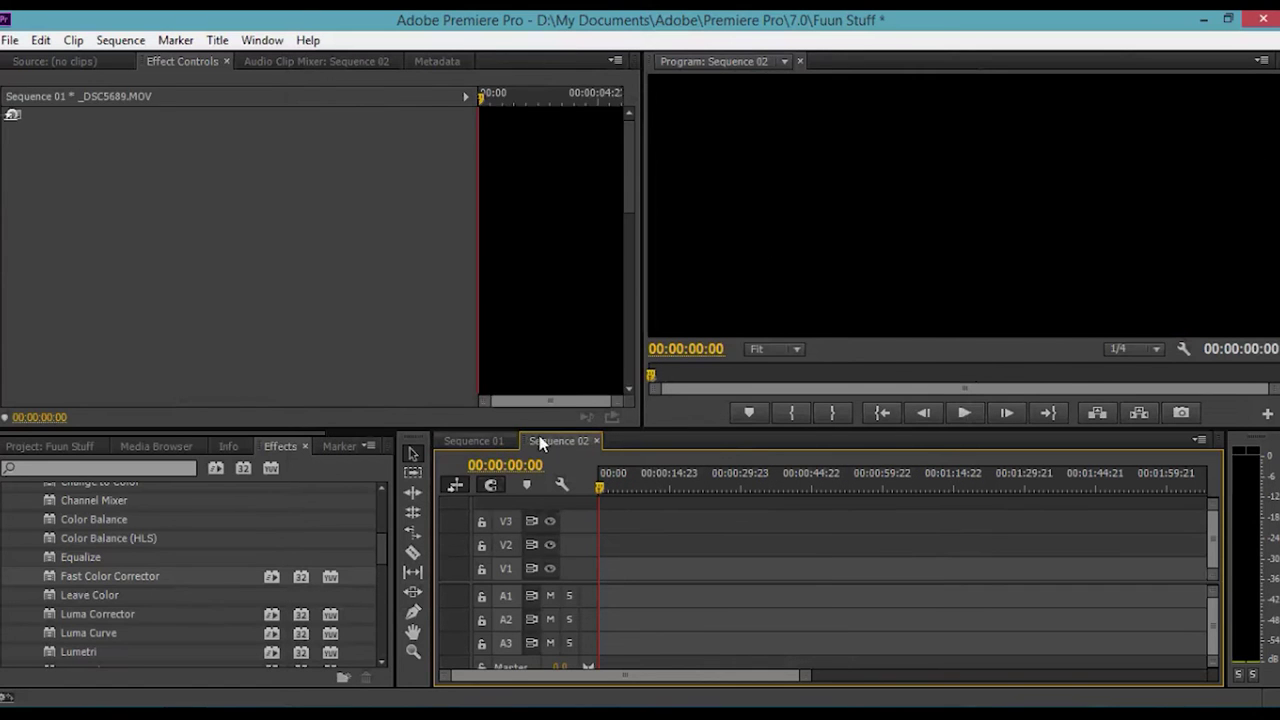
pyautogui.click(548, 438)
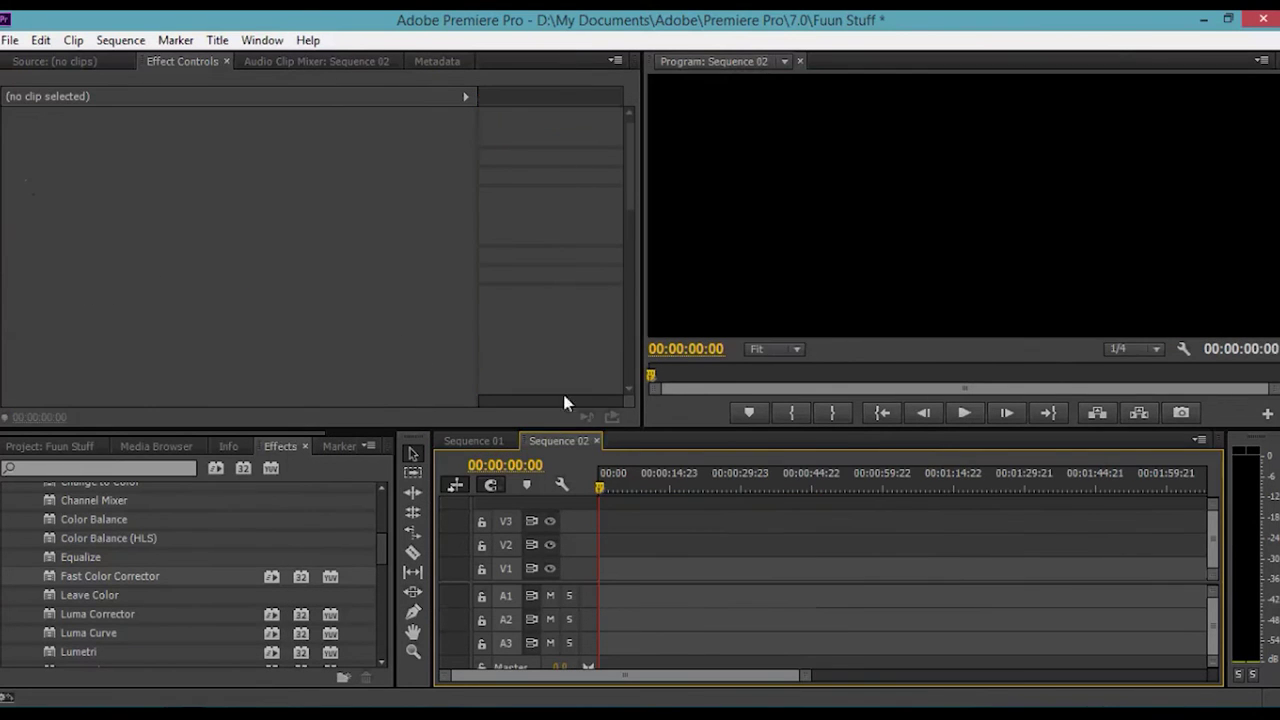
pyautogui.click(488, 441)
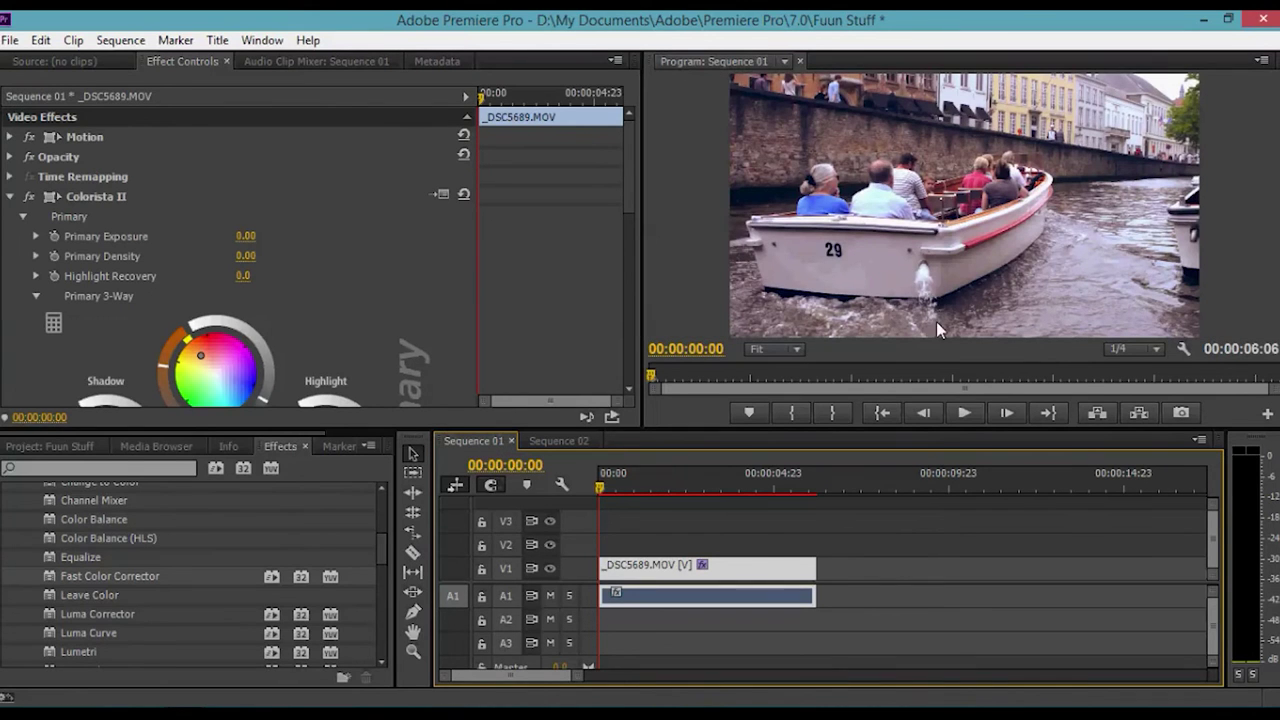
pyautogui.rightClick(772, 572)
pyautogui.click(642, 127)
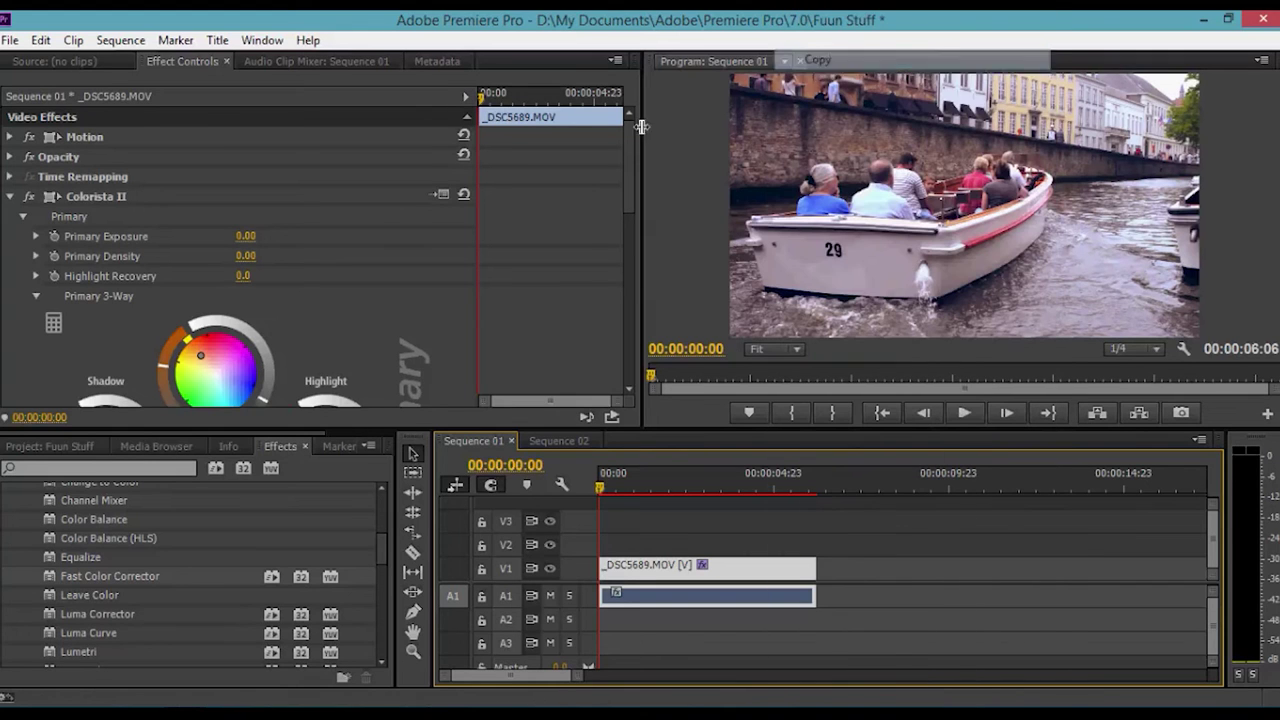
pyautogui.moveTo(631, 143); pyautogui.dragTo(620, 118)
pyautogui.click(581, 446)
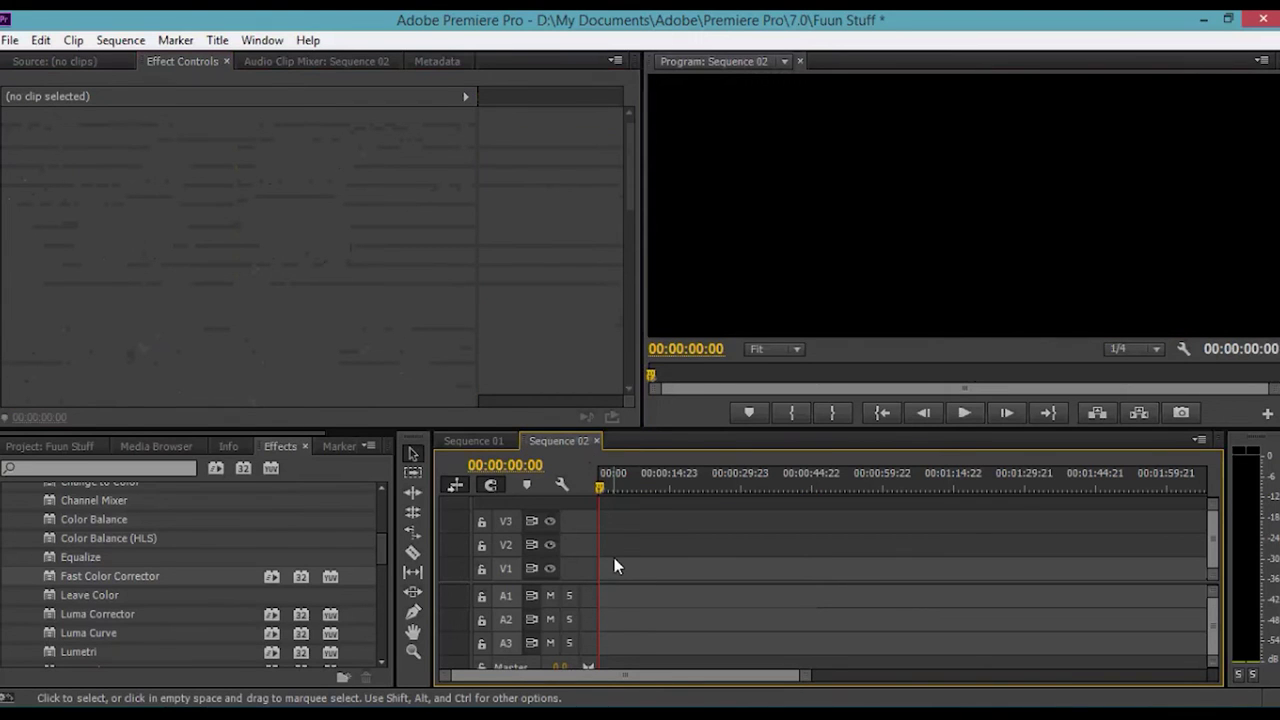
# Step: Paste the boat clip into Sequence 02 at the start and play it to preview
pyautogui.hotkey('ctrl', 'v')
pyautogui.click(609, 569)
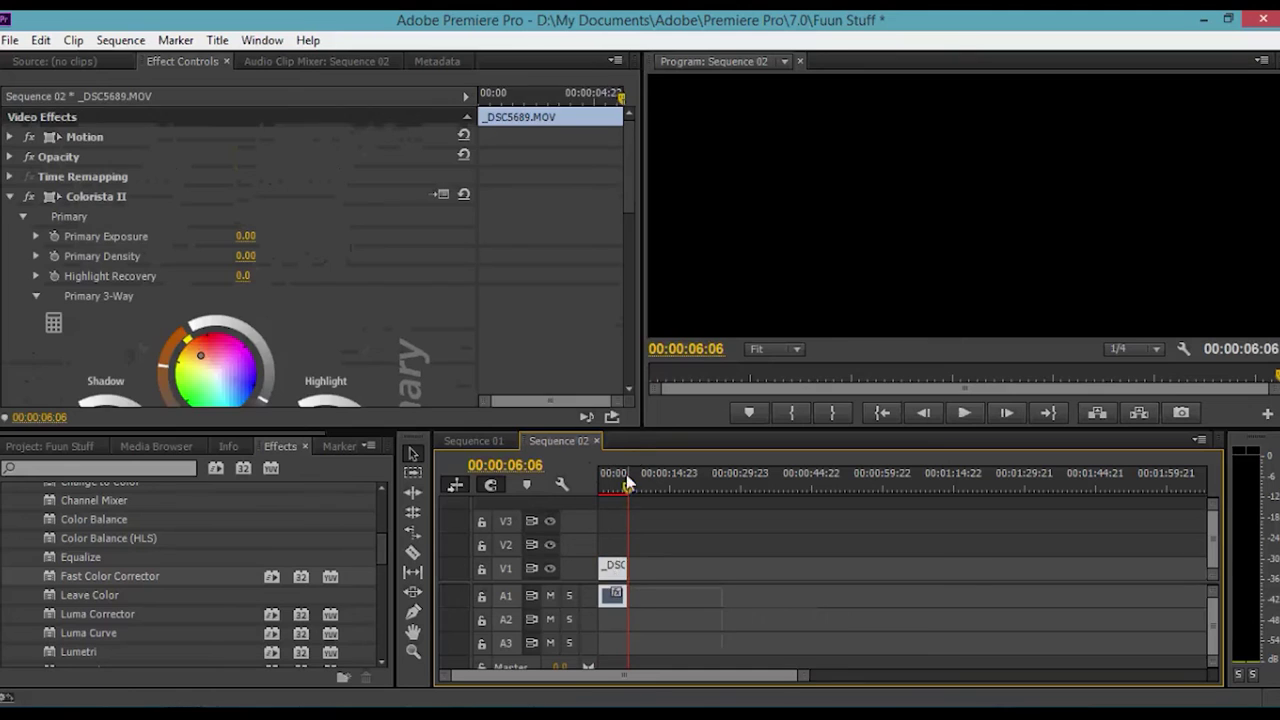
pyautogui.click(610, 490)
pyautogui.moveTo(610, 490); pyautogui.dragTo(602, 491)
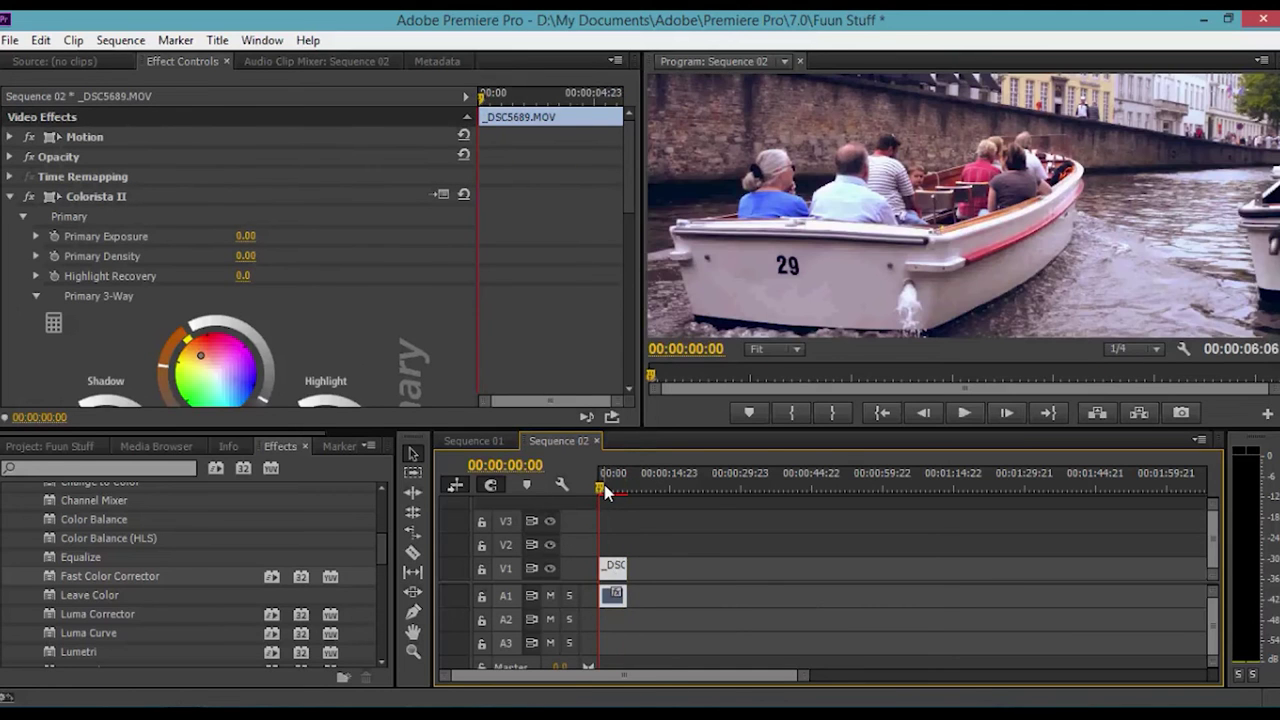
pyautogui.press('=')
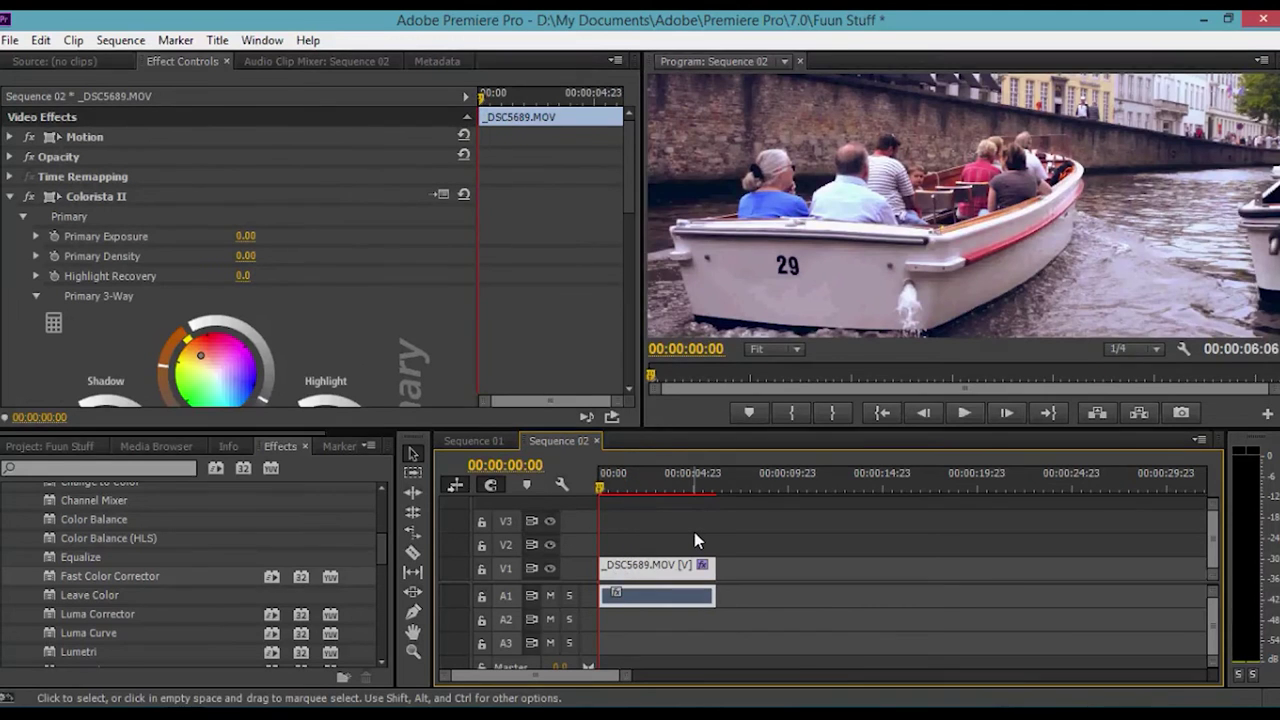
pyautogui.press('space')
pyautogui.press('space')
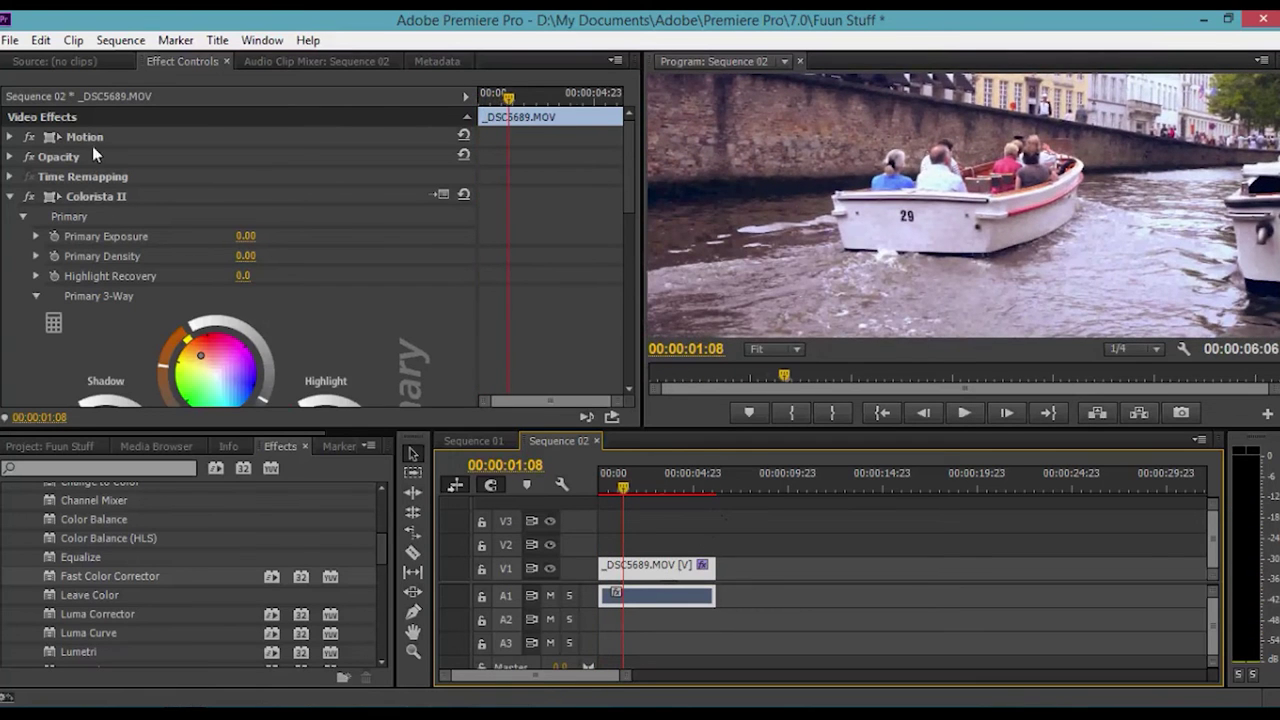
# Step: Lower the clip in the frame to Motion Position Y 513
pyautogui.click(11, 137)
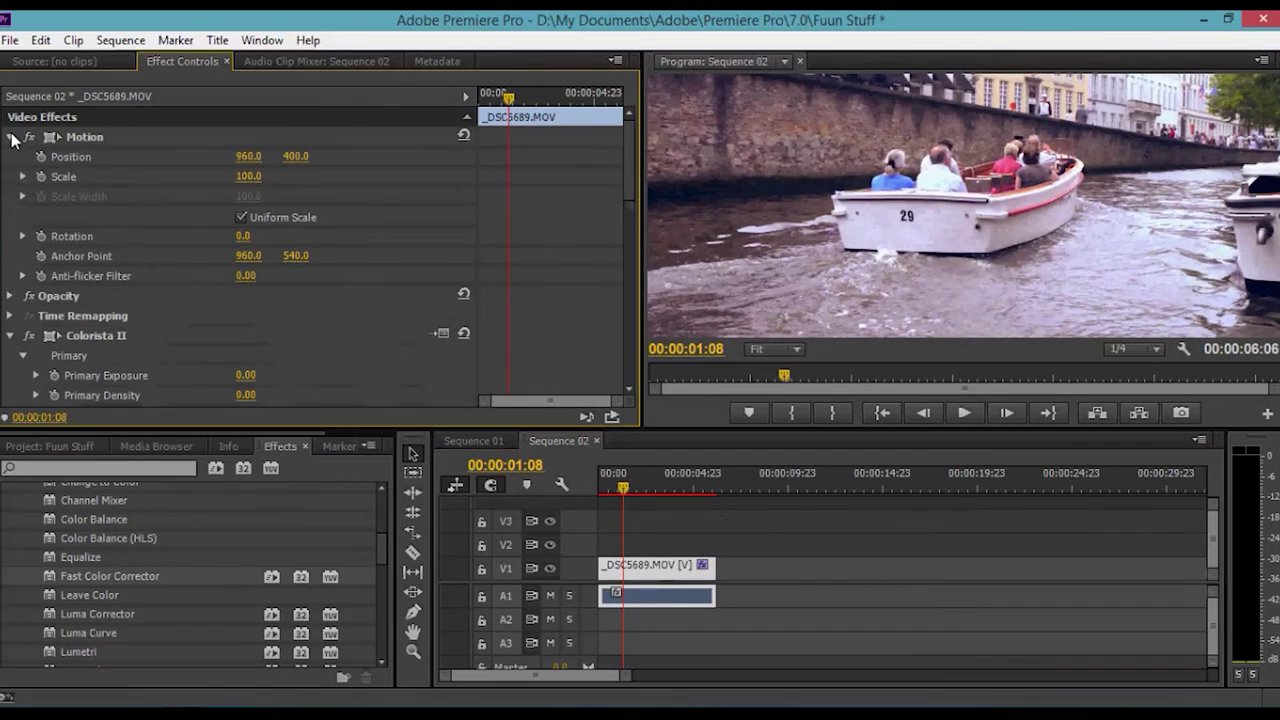
pyautogui.moveTo(295, 156); pyautogui.dragTo(377, 156)
pyautogui.click(680, 564)
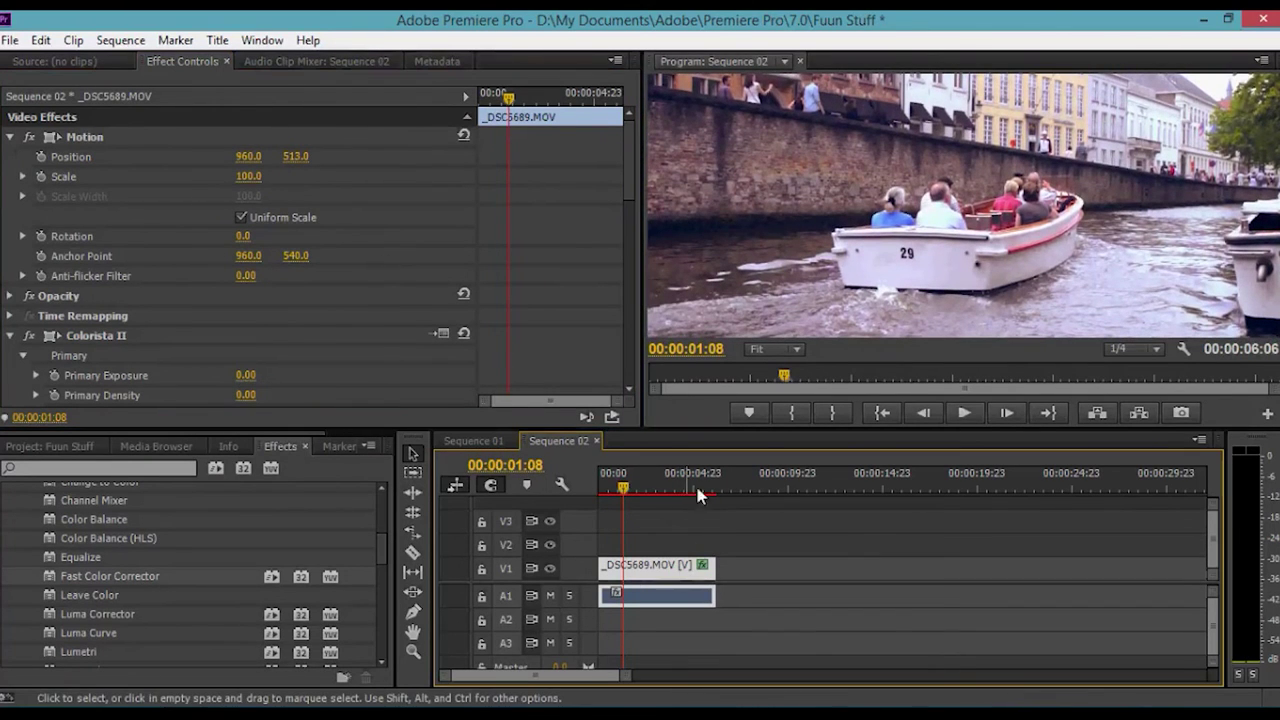
# Step: Zoom the Program monitor to 150% and pan to the boat's number 29
pyautogui.click(796, 349)
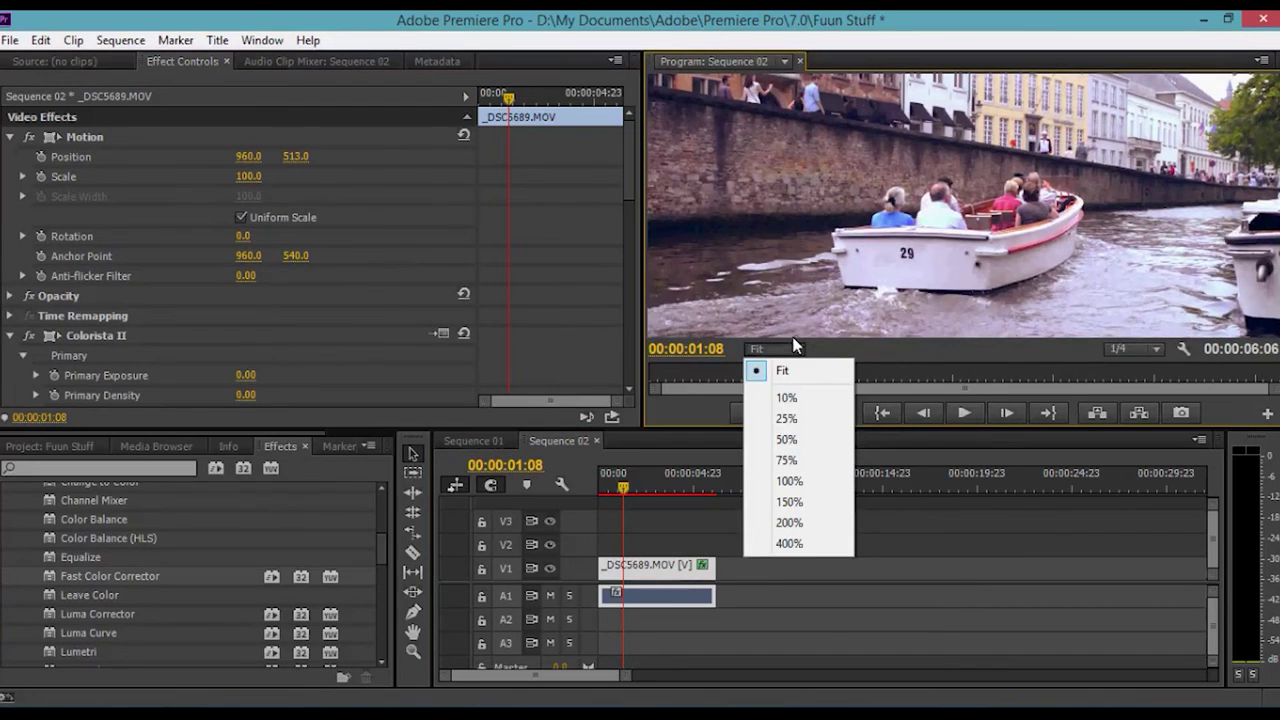
pyautogui.click(800, 501)
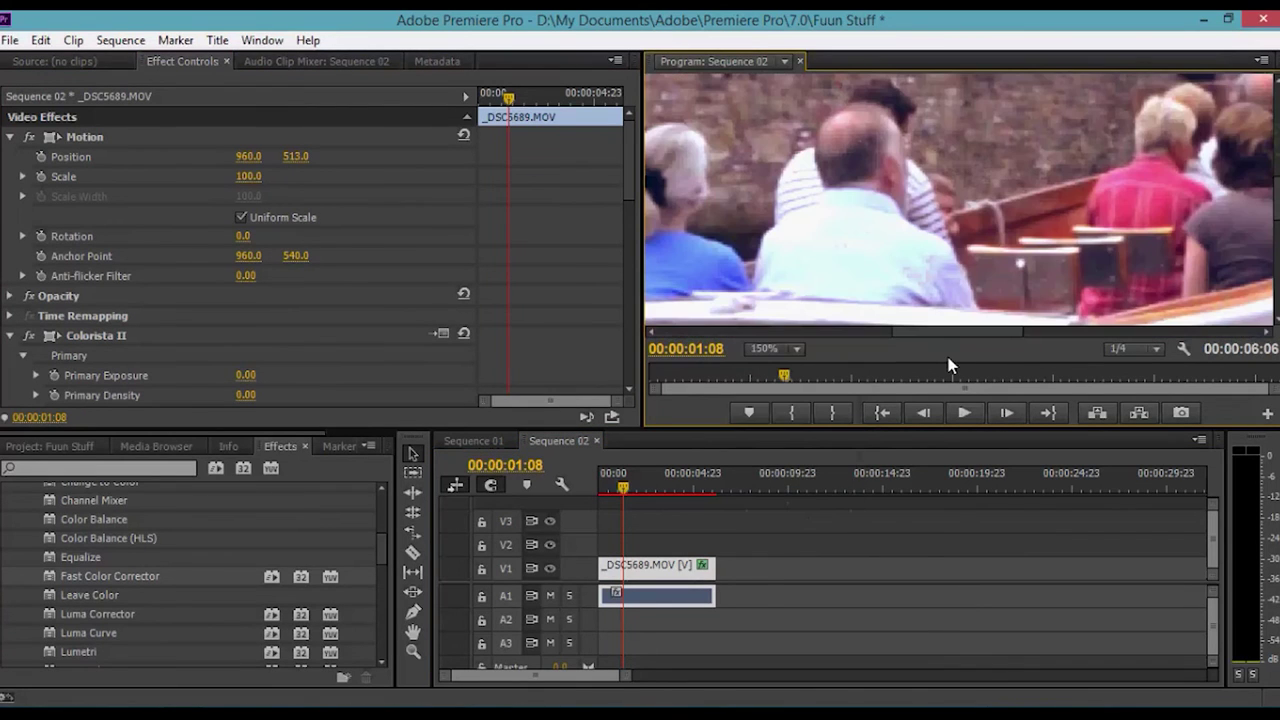
pyautogui.moveTo(965, 298); pyautogui.dragTo(984, 196)
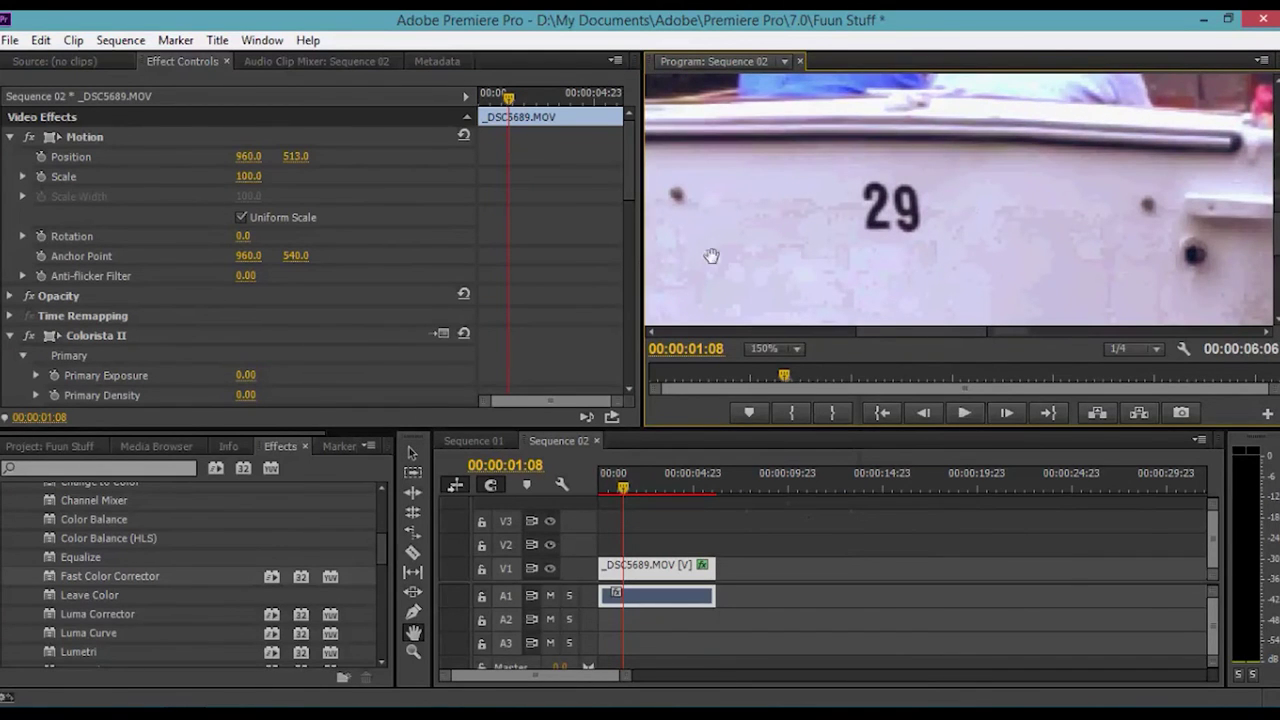
pyautogui.click(153, 470)
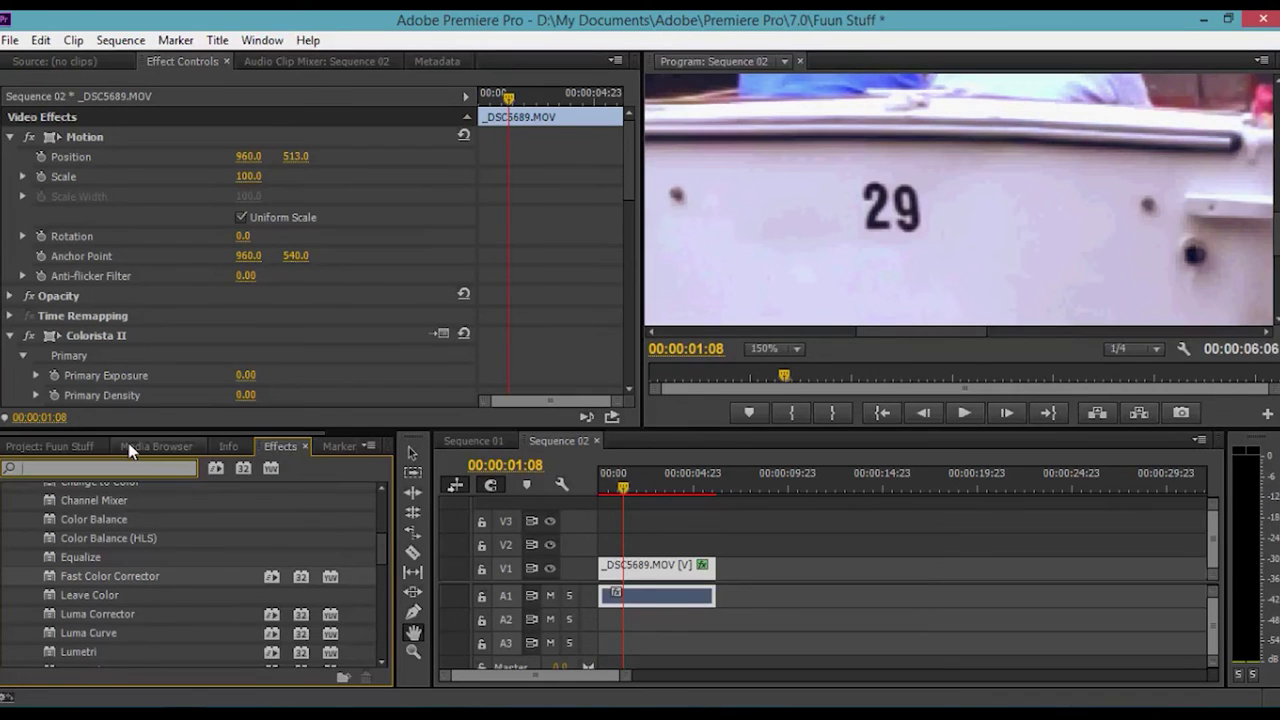
# Step: Search for 'shar' and apply the Sharpen effect to the boat clip
pyautogui.write('shar')
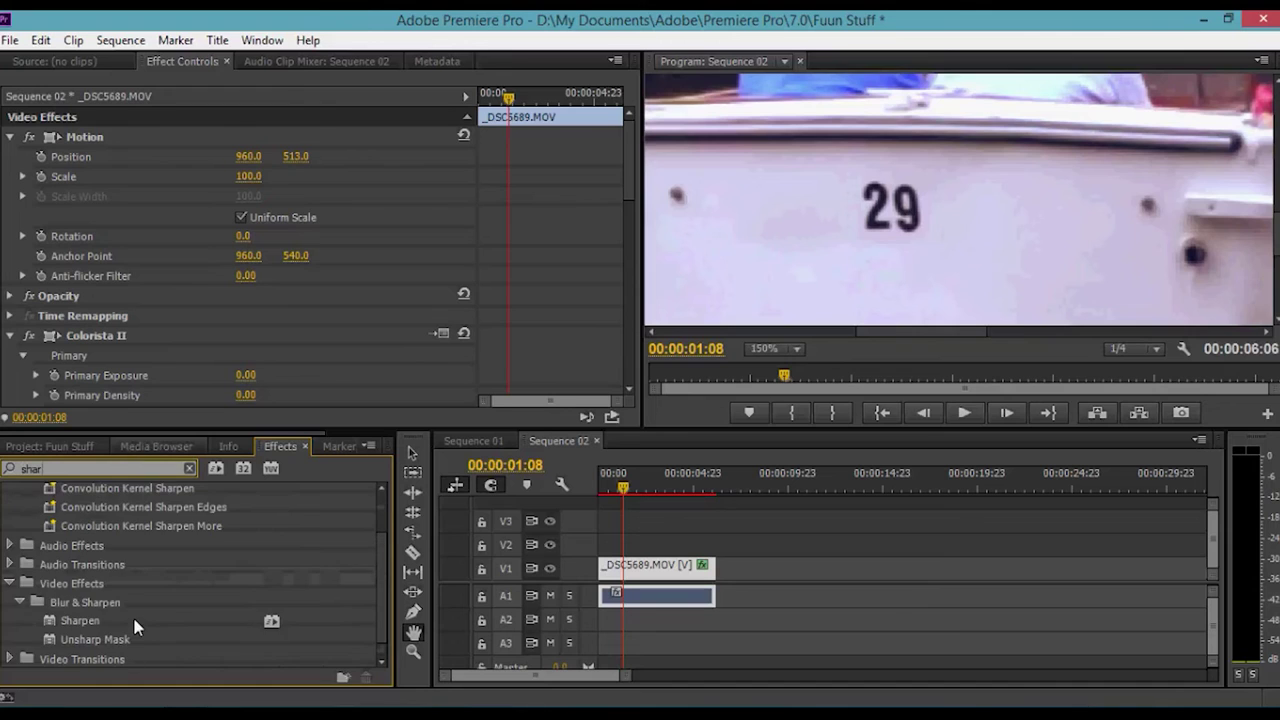
pyautogui.moveTo(89, 618); pyautogui.dragTo(626, 566)
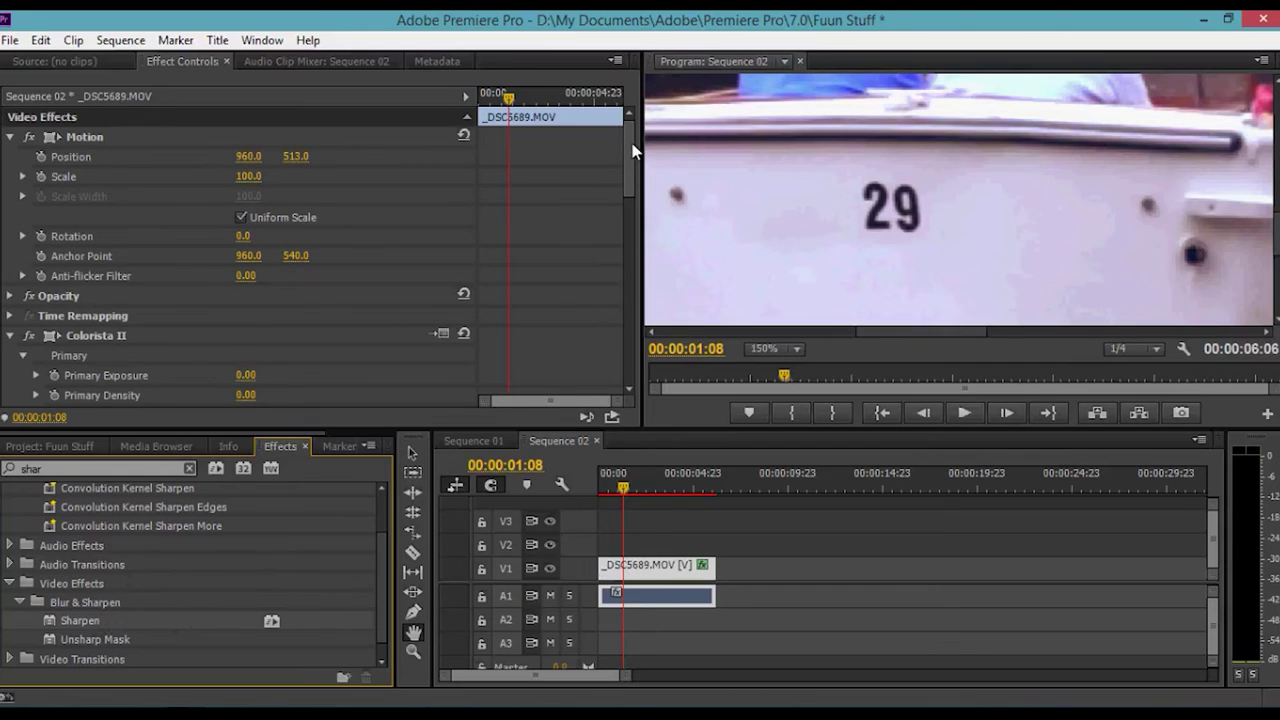
pyautogui.moveTo(635, 155); pyautogui.dragTo(625, 357)
# Step: Set the Sharpen Amount to 20
pyautogui.click(240, 318)
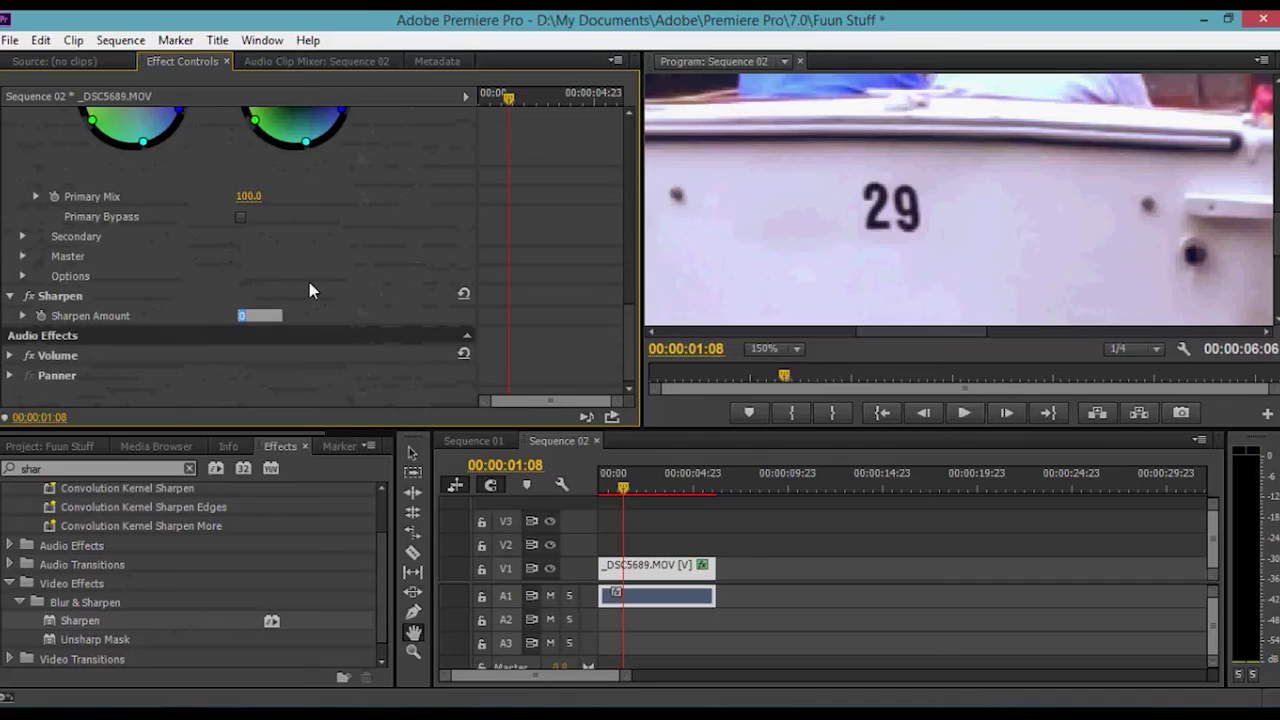
pyautogui.press('Return')
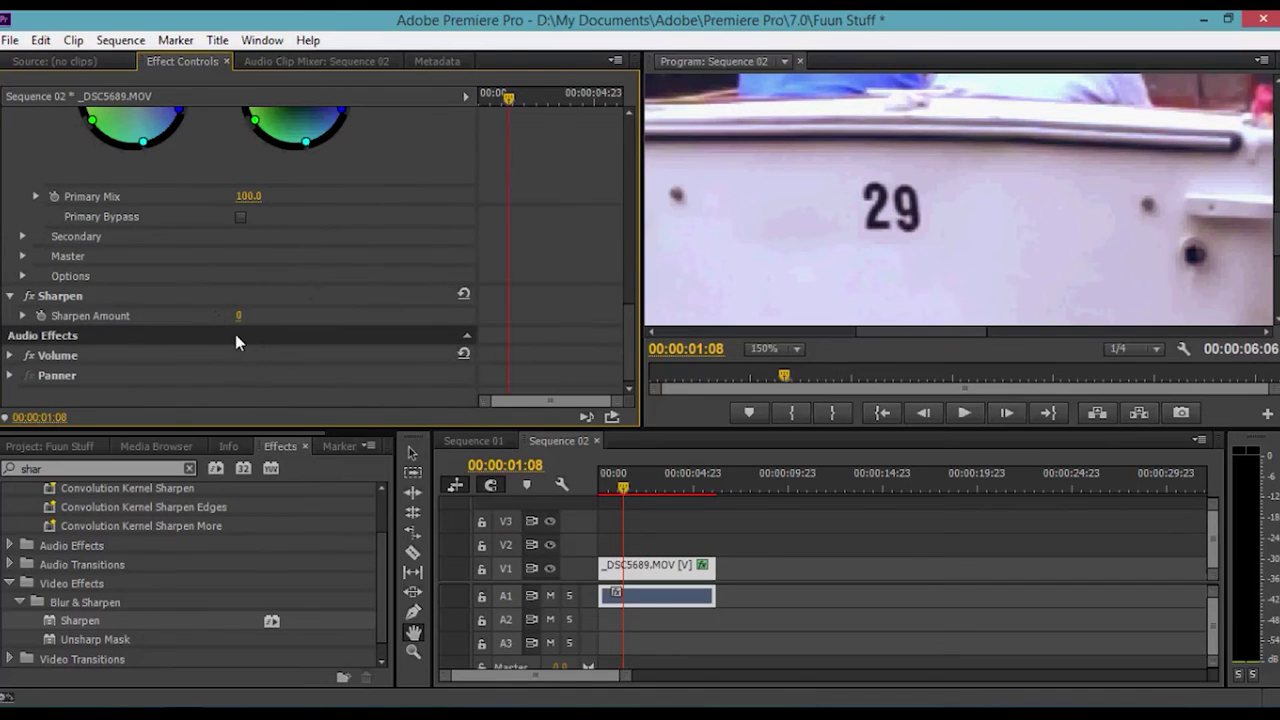
pyautogui.click(240, 316)
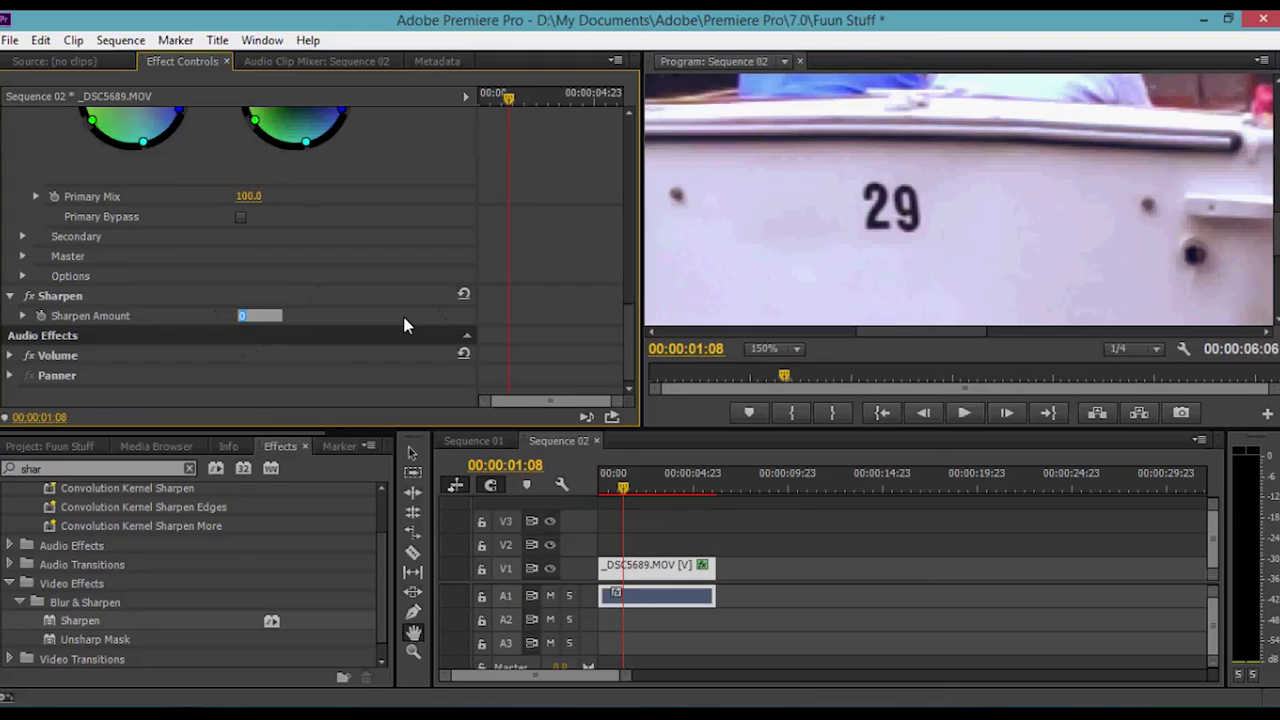
pyautogui.write('20')
pyautogui.click(405, 325)
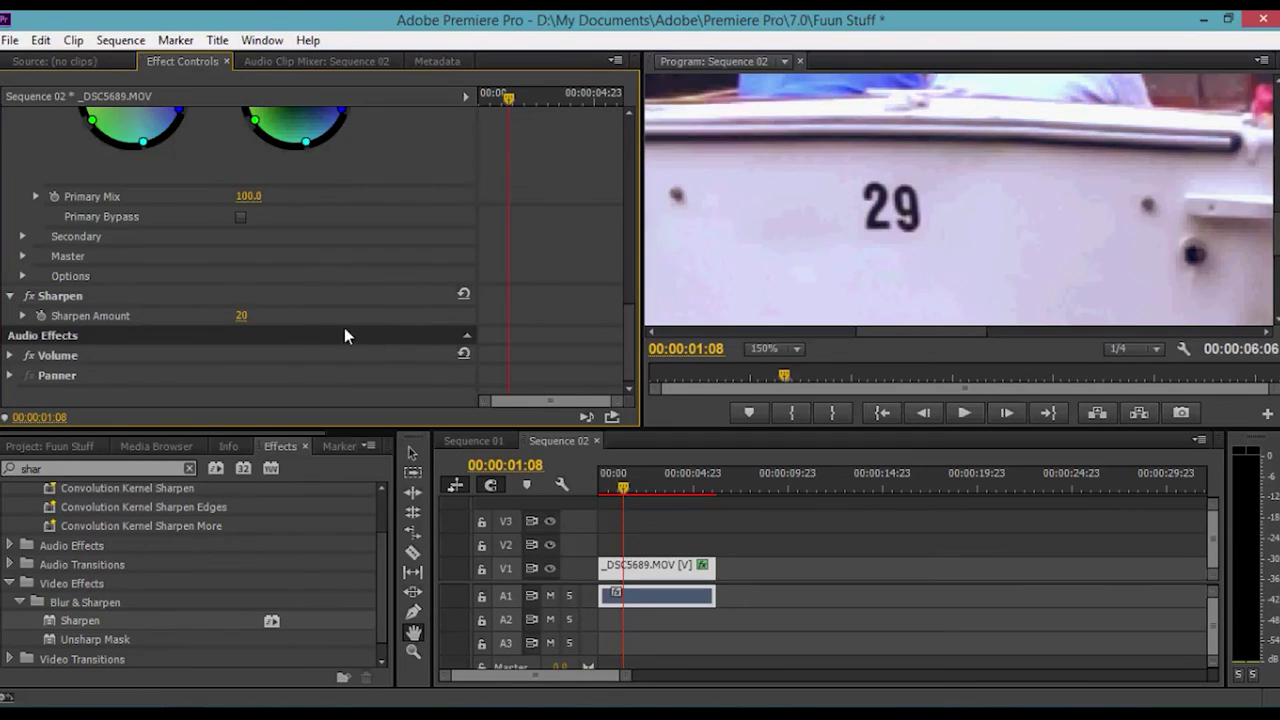
# Step: Toggle Sharpen off and on to compare, leaving it enabled
pyautogui.click(30, 297)
pyautogui.click(35, 298)
pyautogui.click(35, 298)
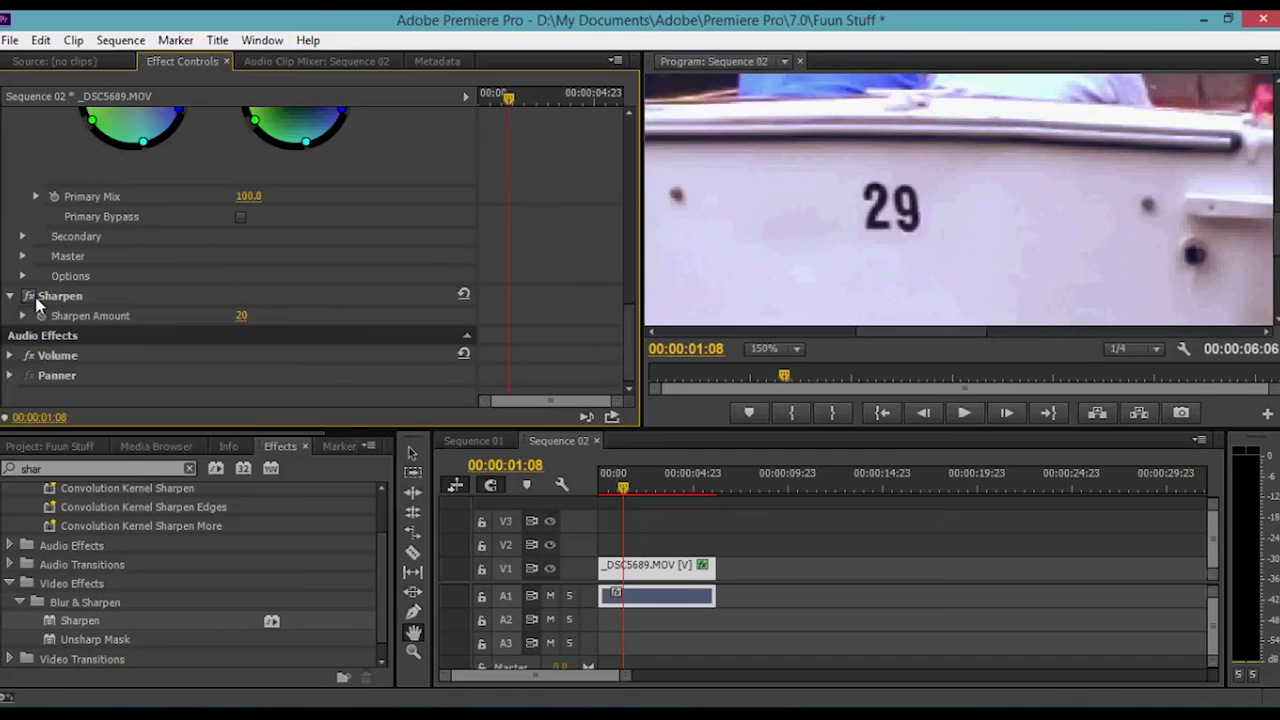
pyautogui.click(30, 297)
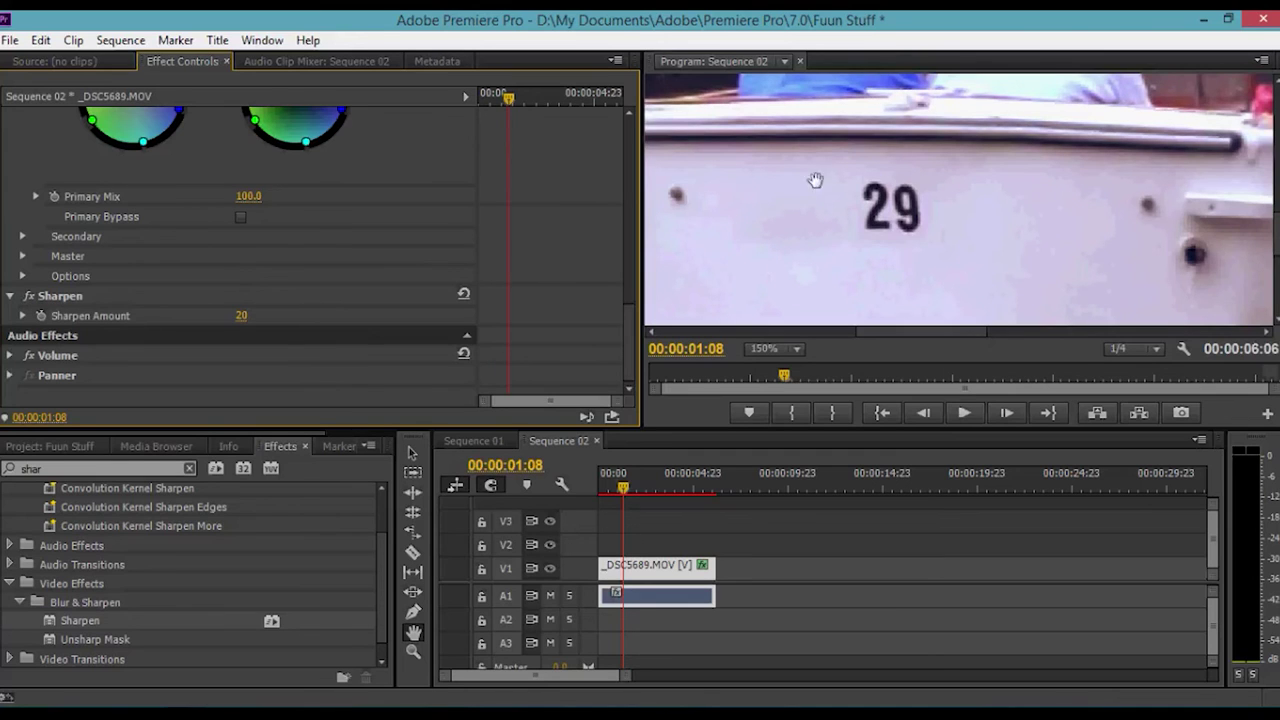
pyautogui.scroll(1, 628, 330)
pyautogui.moveTo(628, 326); pyautogui.dragTo(634, 266)
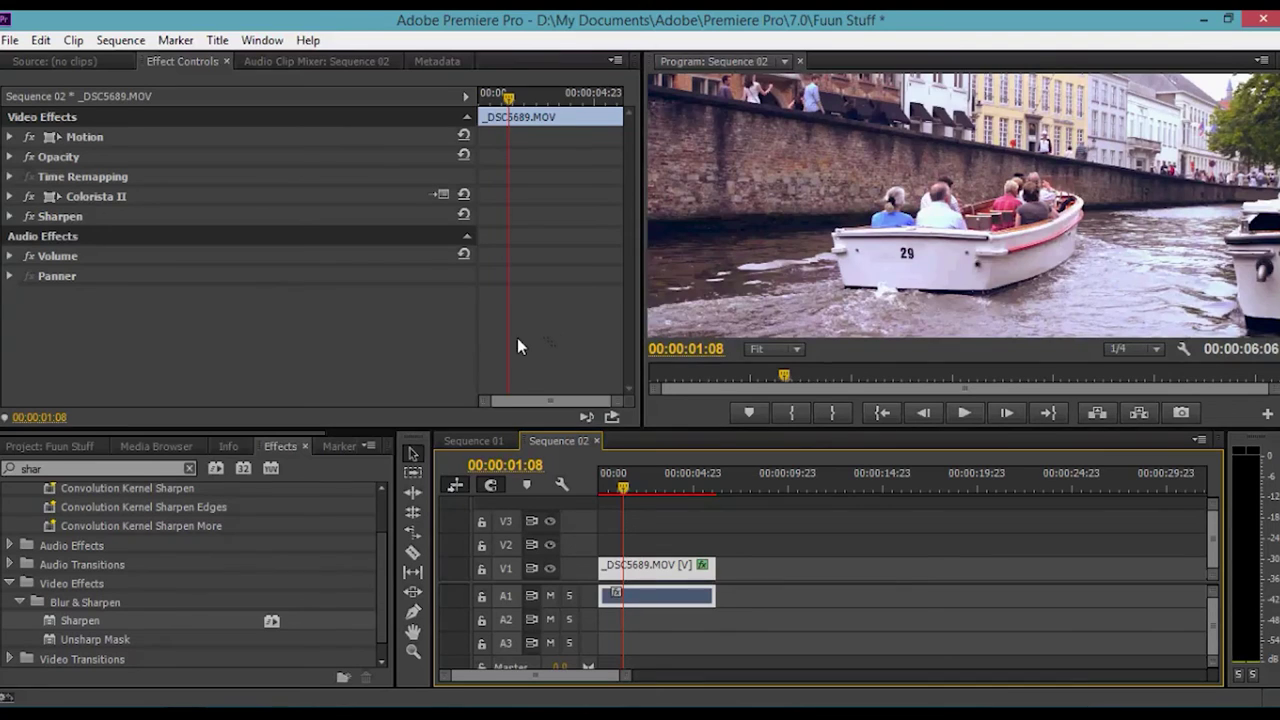
# Step: Switch the Colorista II grade off and back on to compare
pyautogui.click(30, 197)
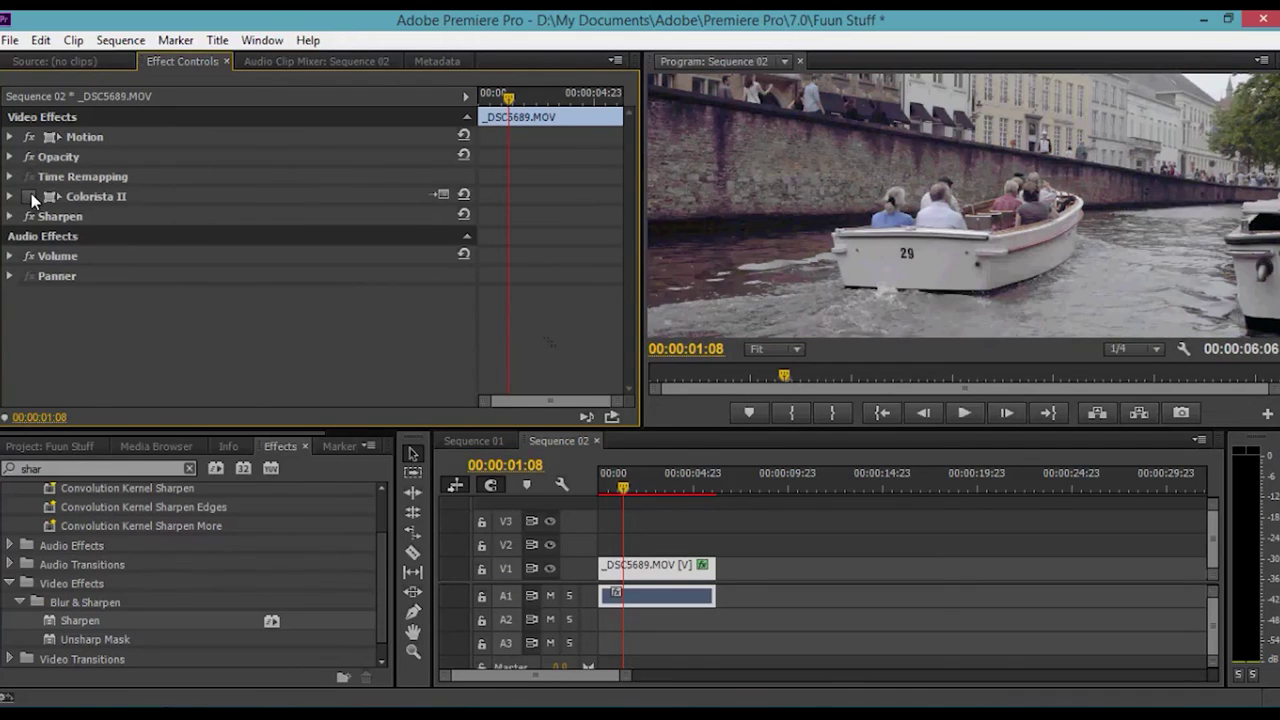
pyautogui.click(30, 197)
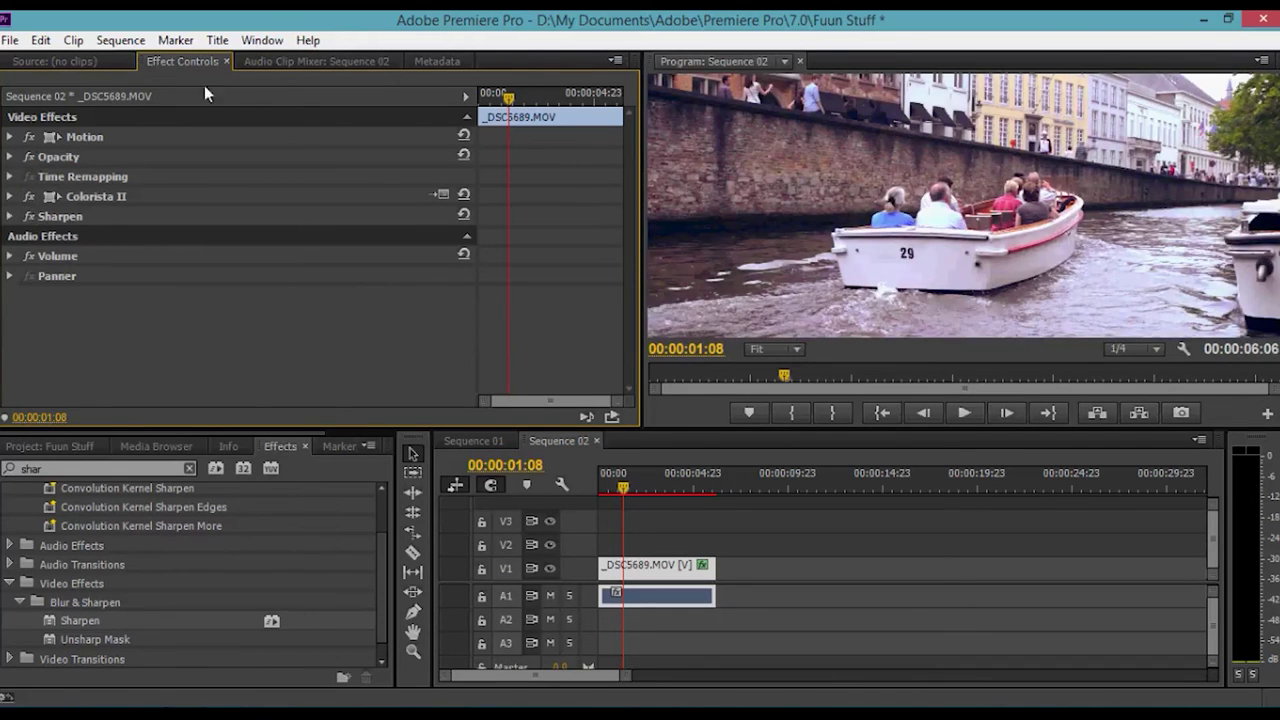
pyautogui.click(6, 44)
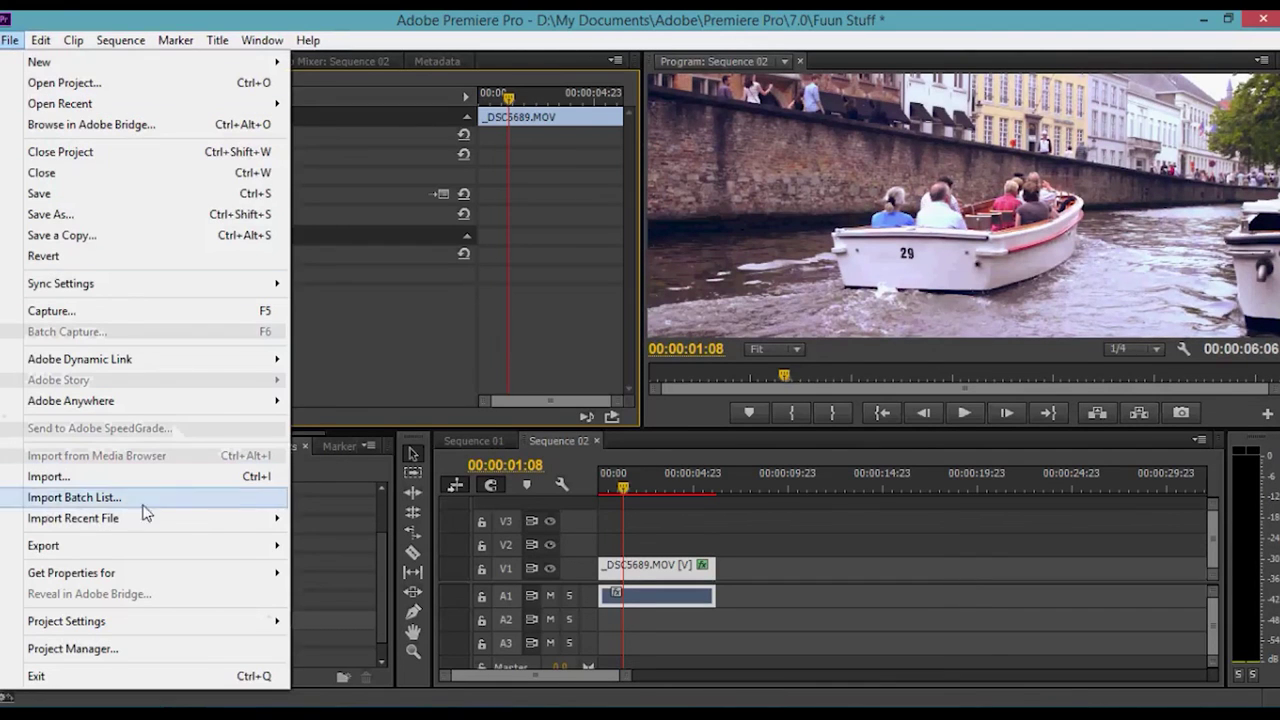
# Step: Open Export Media settings for Sequence 02 with Format set to H.264
pyautogui.click(641, 577)
pyautogui.click(7, 44)
pyautogui.moveTo(229, 548)
pyautogui.click(335, 541)
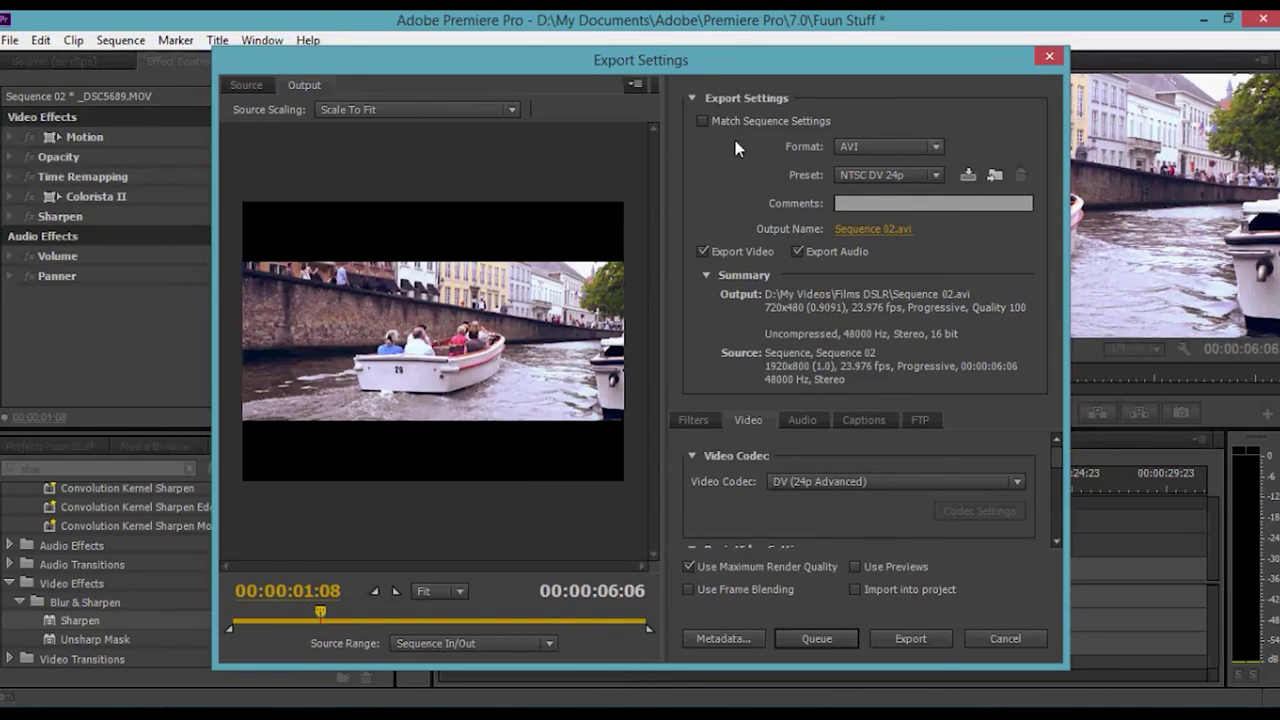
pyautogui.click(890, 152)
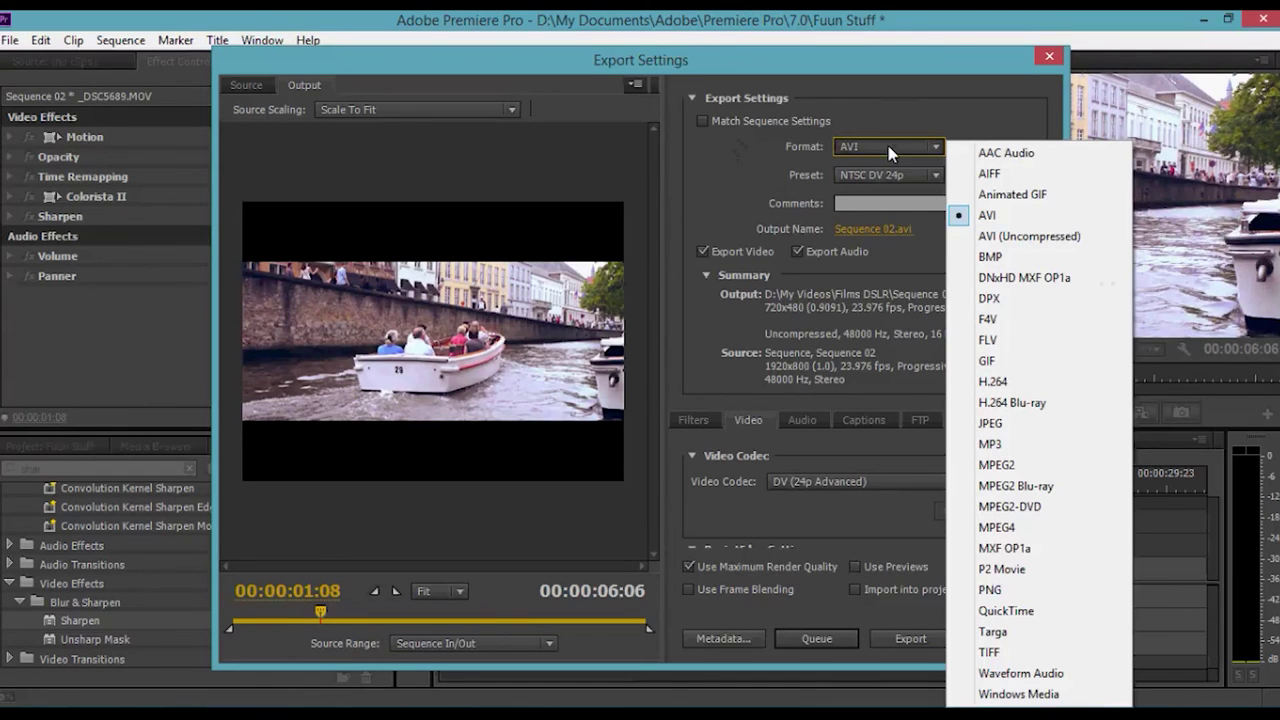
pyautogui.click(985, 381)
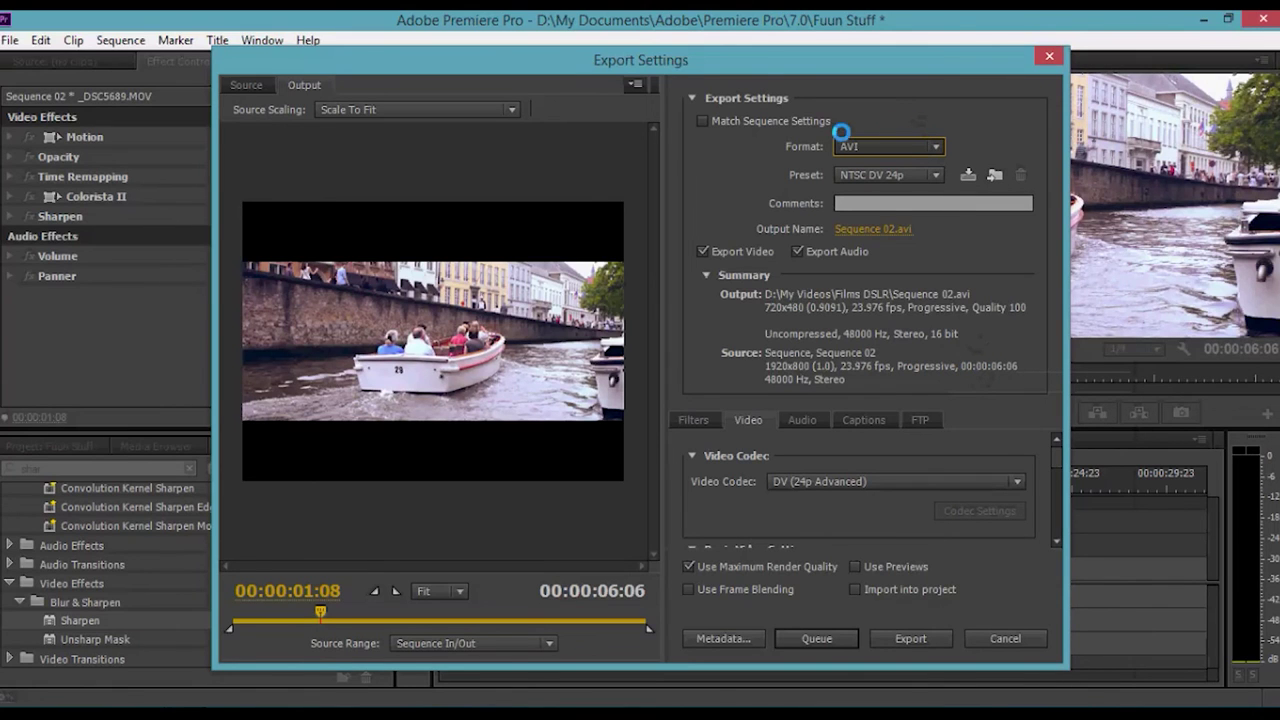
pyautogui.press('Escape')
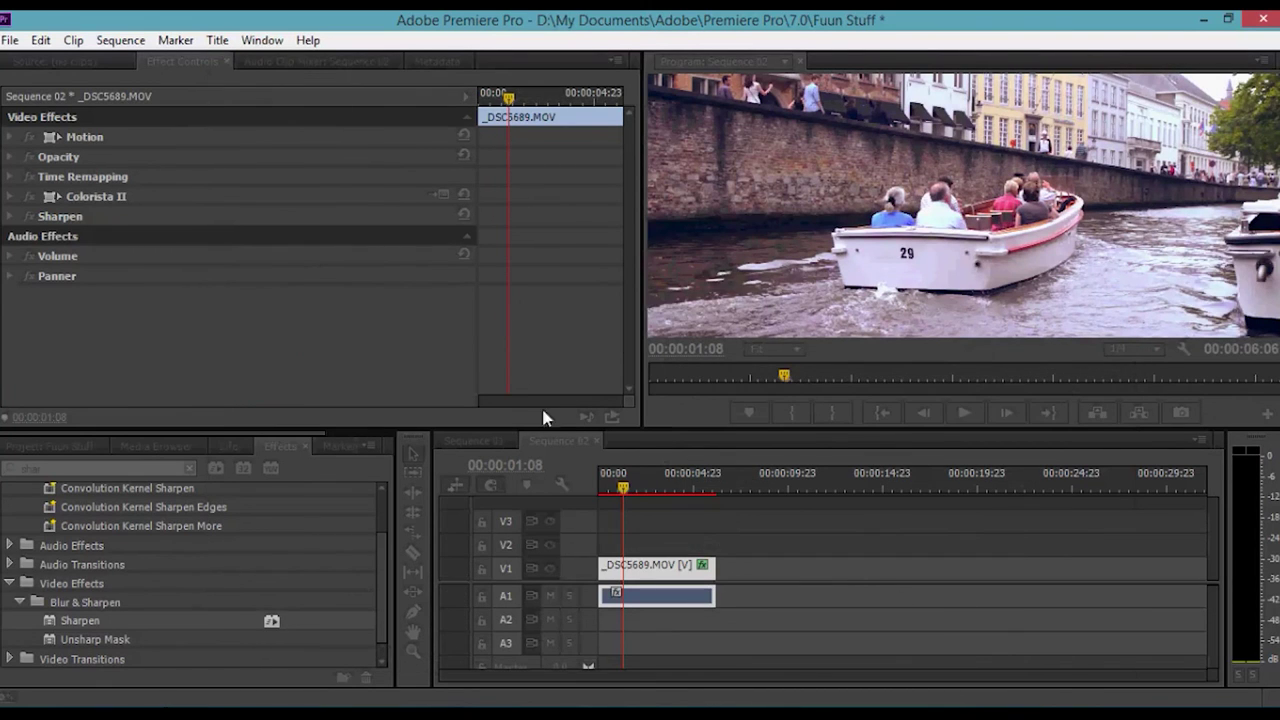
pyautogui.hotkey('ctrl', 'm')
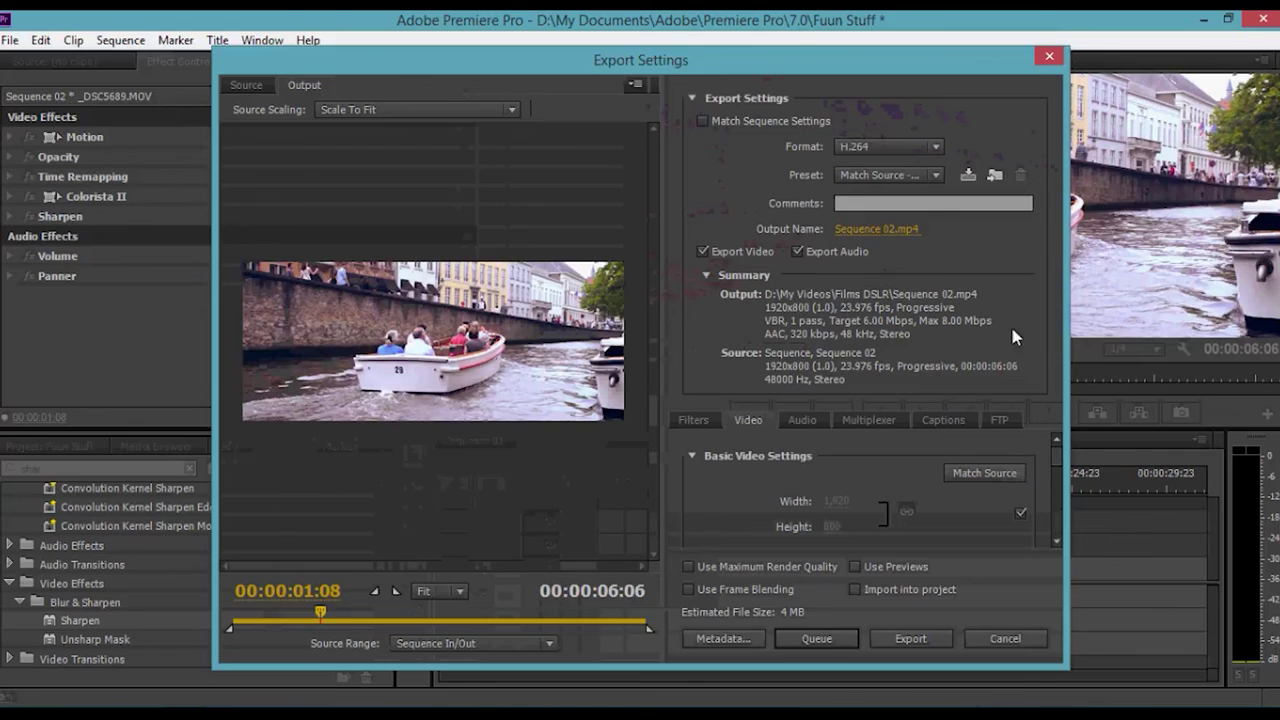
# Step: Choose H.264 with the Match Source - High bitrate preset and scroll to Bitrate Settings
pyautogui.click(907, 148)
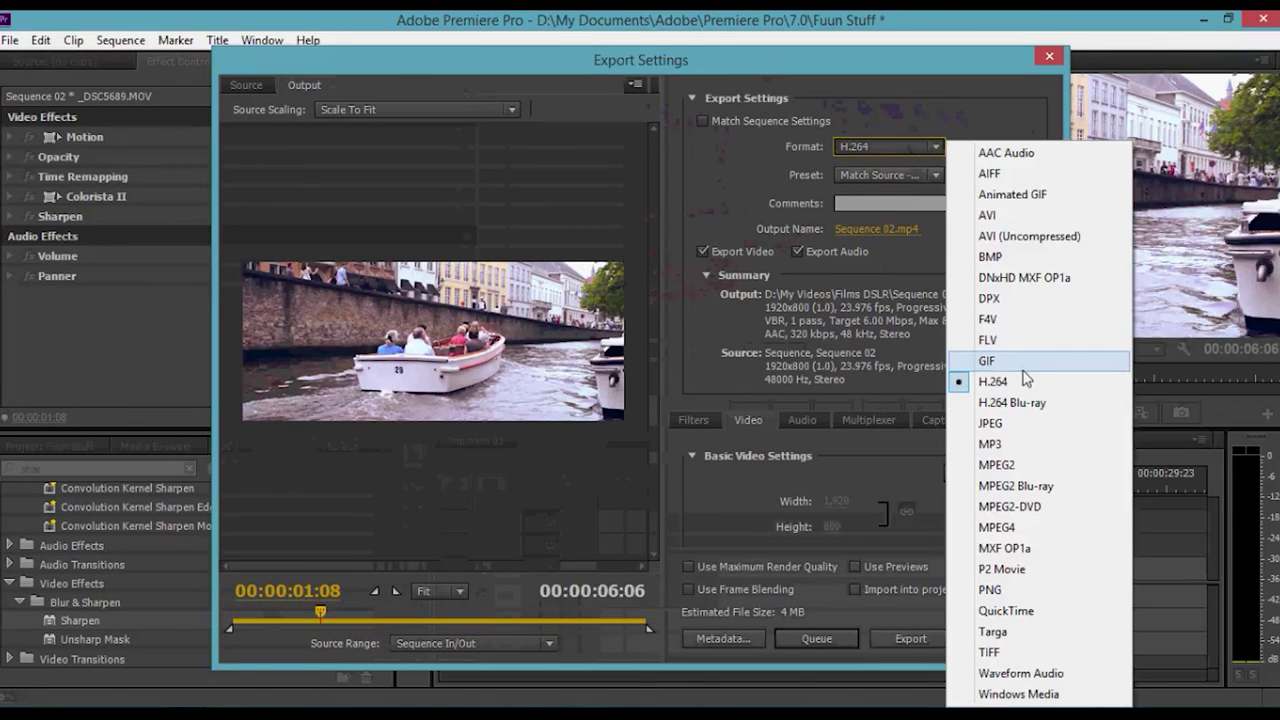
pyautogui.click(1023, 381)
pyautogui.click(901, 176)
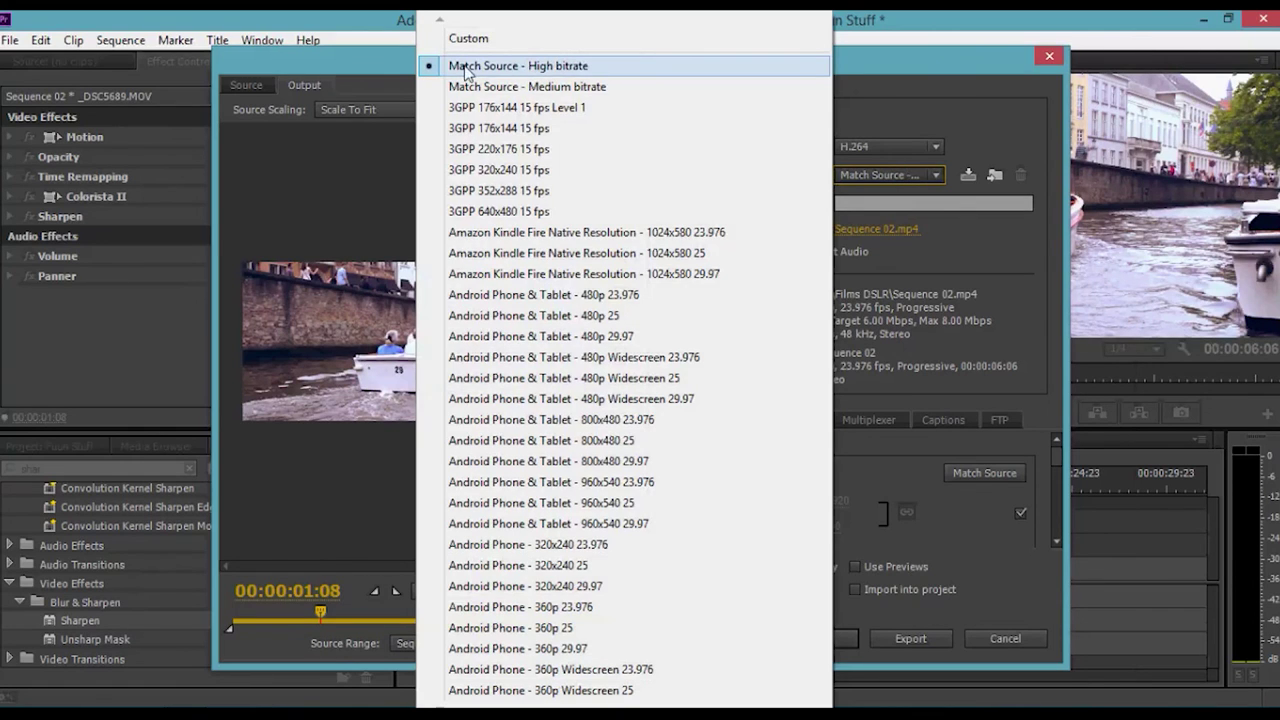
pyautogui.click(540, 72)
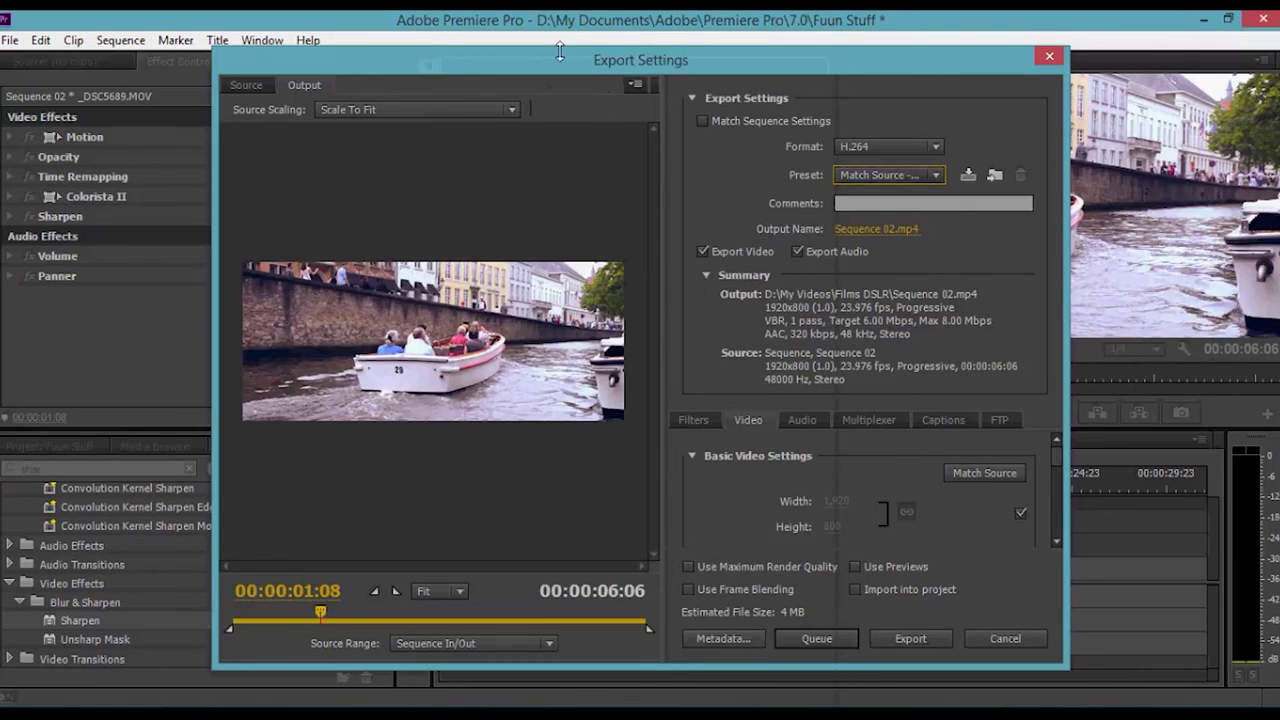
pyautogui.moveTo(1060, 453); pyautogui.dragTo(1022, 475)
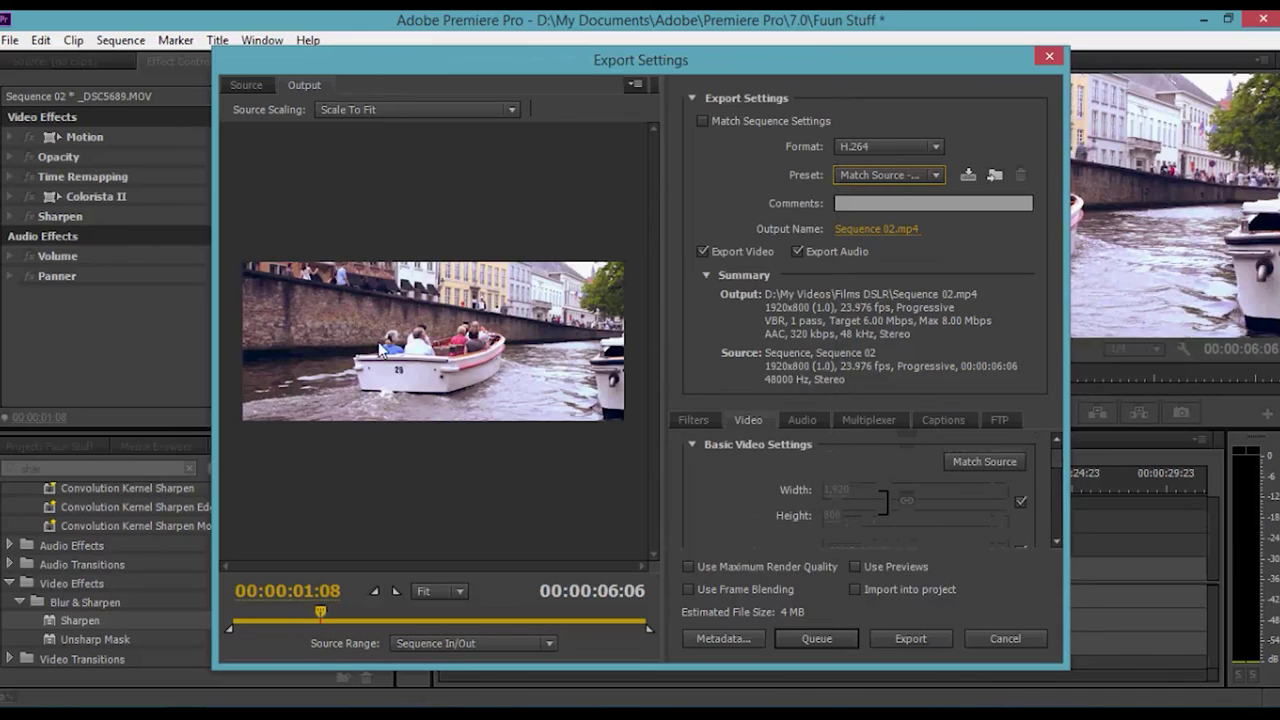
pyautogui.moveTo(1064, 467); pyautogui.dragTo(1064, 500)
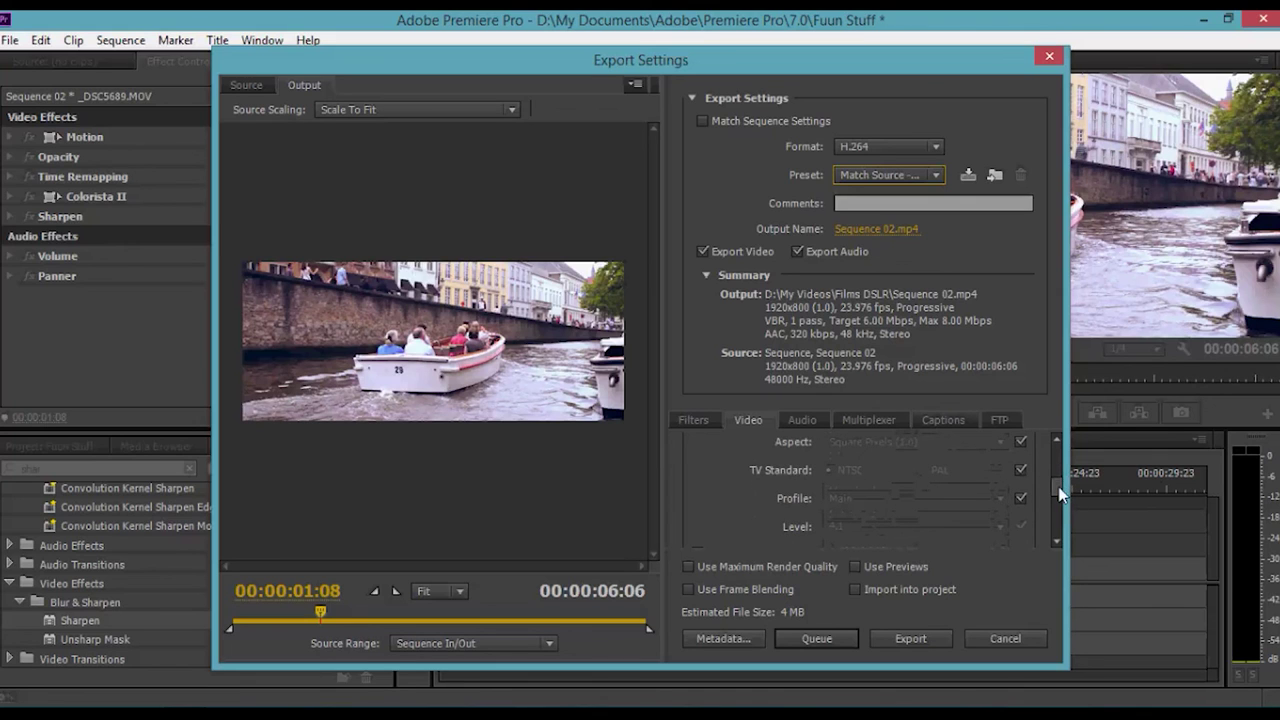
pyautogui.moveTo(1060, 492); pyautogui.dragTo(1063, 529)
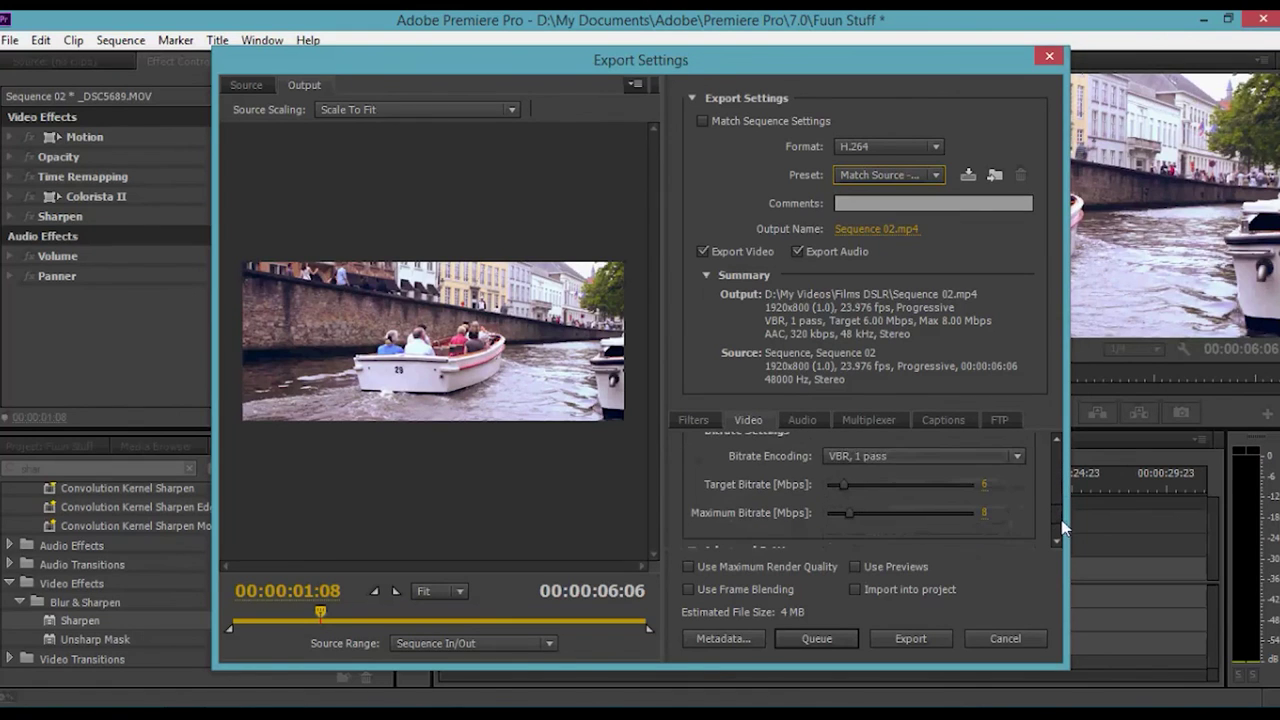
# Step: Set the H.264 Target Bitrate and Maximum Bitrate both to 5 Mbps, after briefly trying 20
pyautogui.click(985, 487)
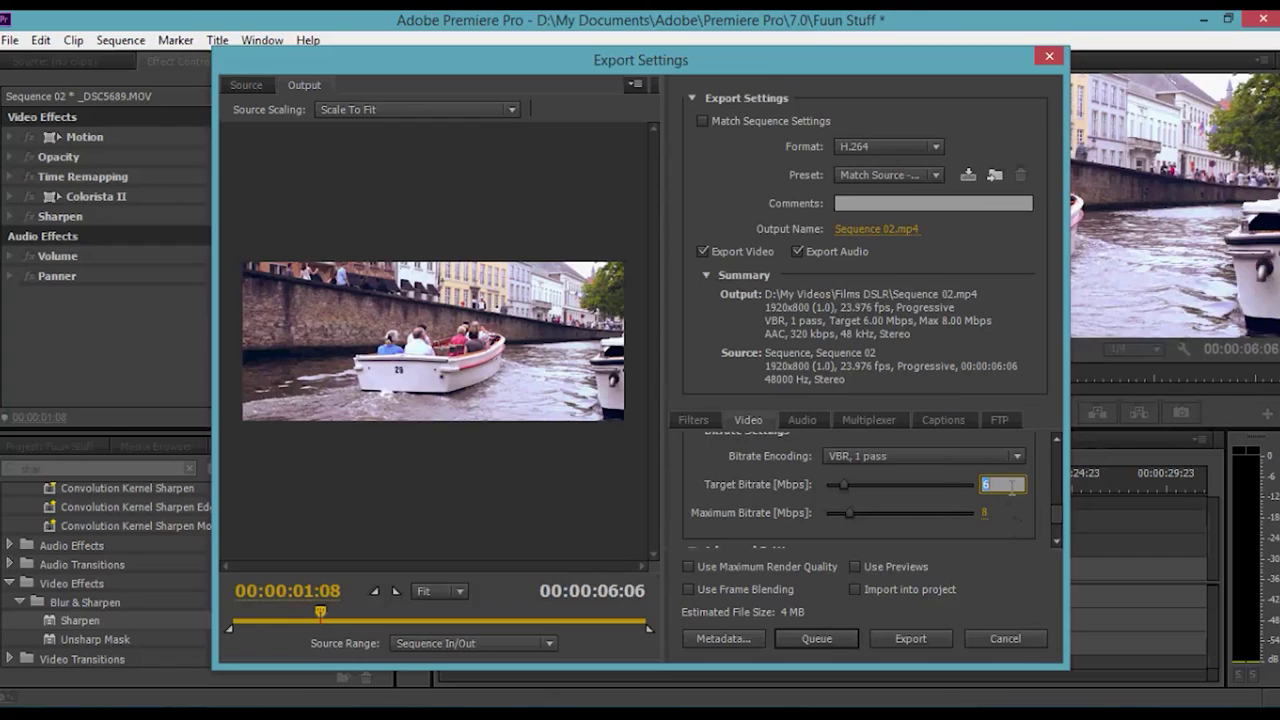
pyautogui.write('20')
pyautogui.press('Return')
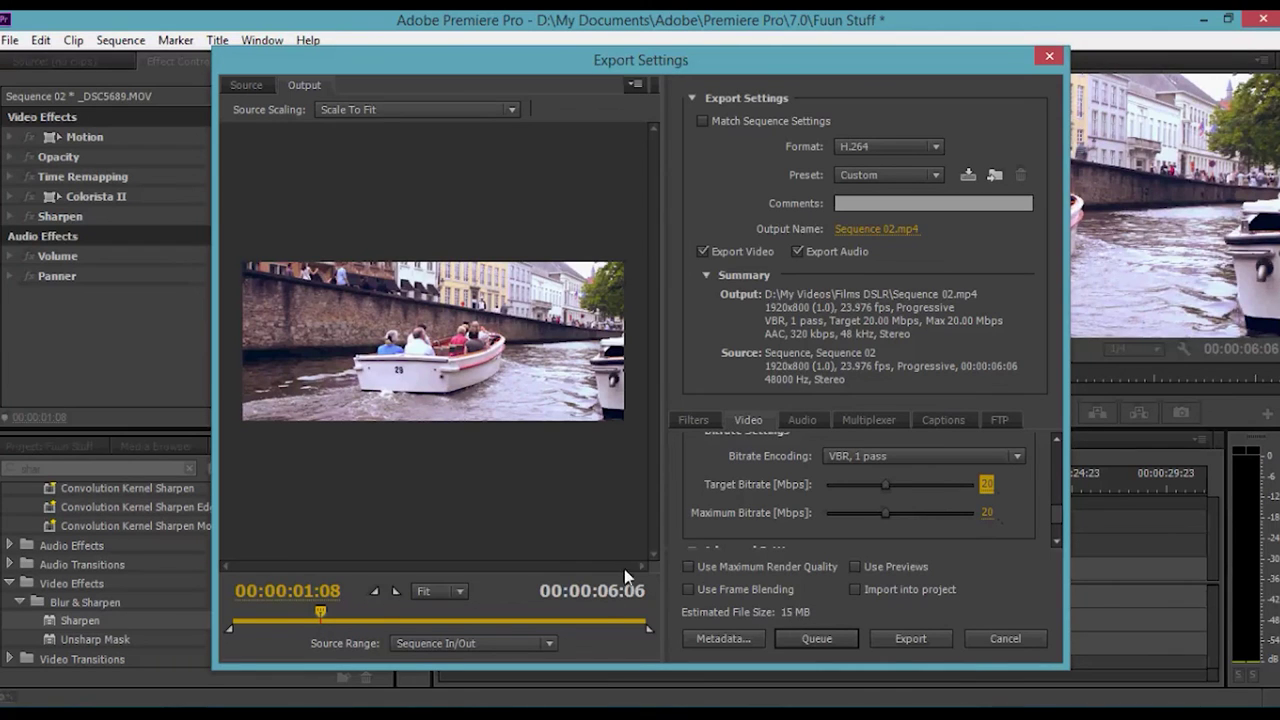
pyautogui.click(988, 485)
pyautogui.write('5')
pyautogui.press('Return')
pyautogui.click(988, 513)
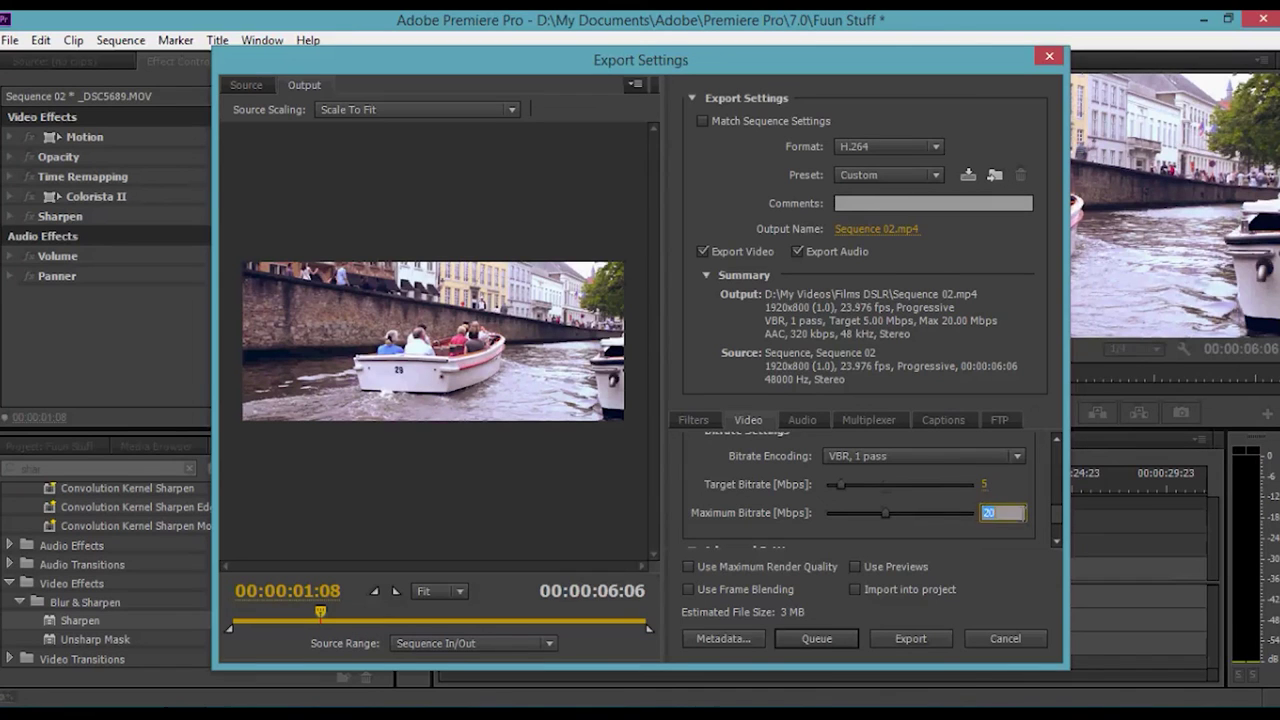
pyautogui.write('5')
pyautogui.press('Return')
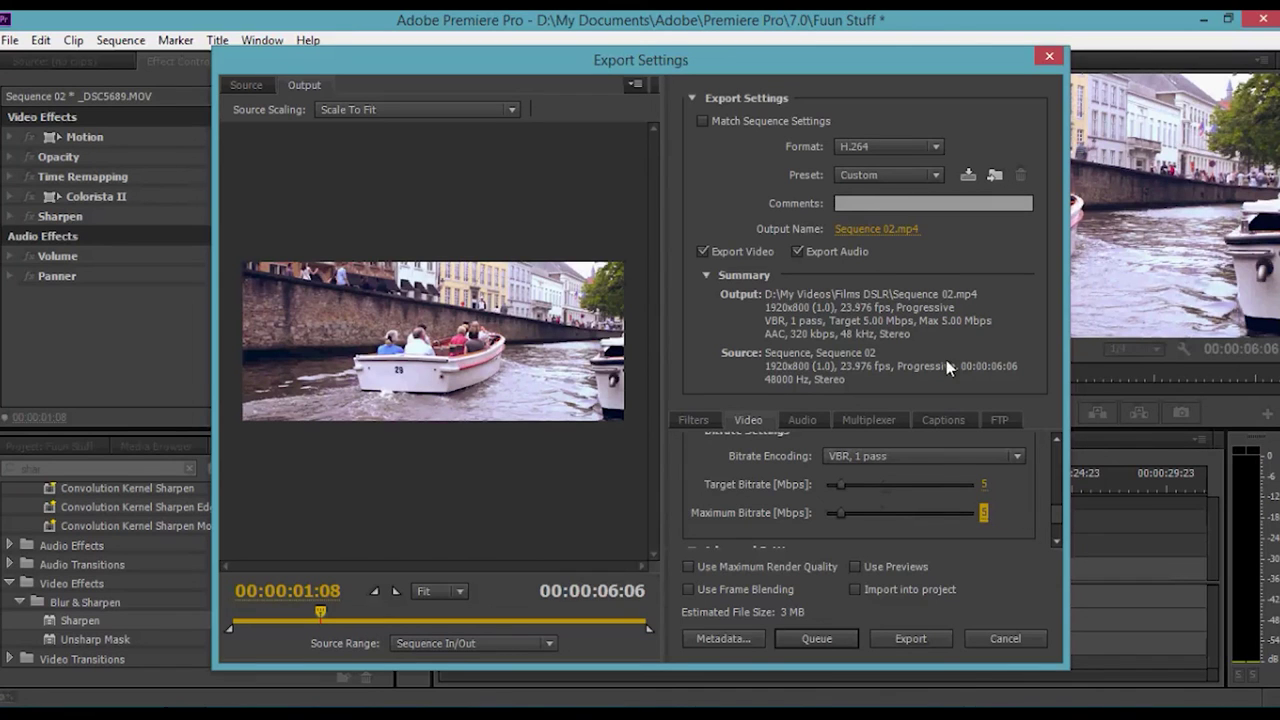